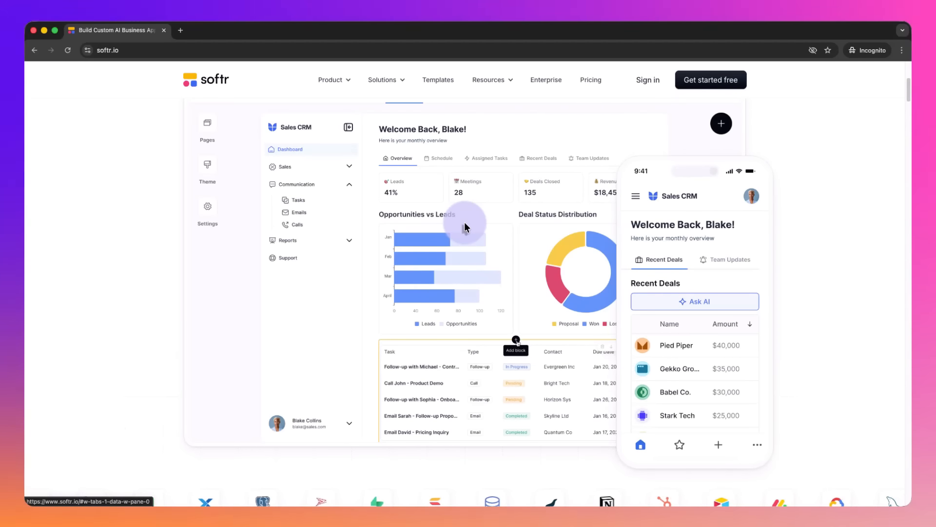
Step: Look through the Softr homepage's use case previews for CRM, Inventory, Dashboard, Form and Intranet
scroll(464, 226, "down", 5)
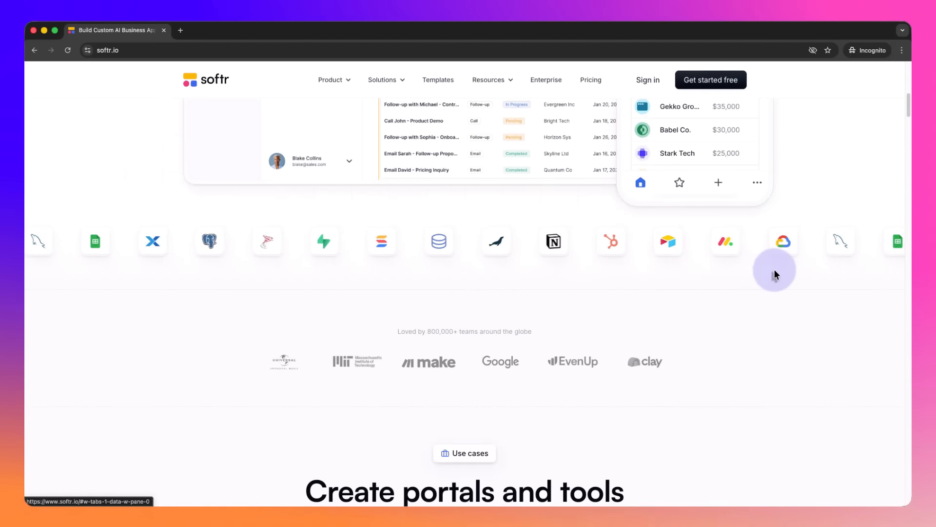
scroll(776, 275, "down", 5)
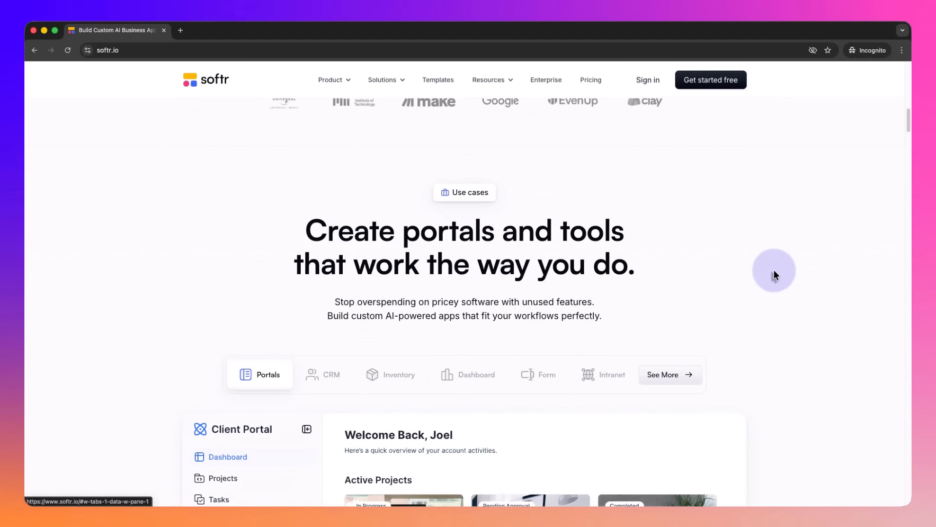
scroll(774, 270, "down", 2)
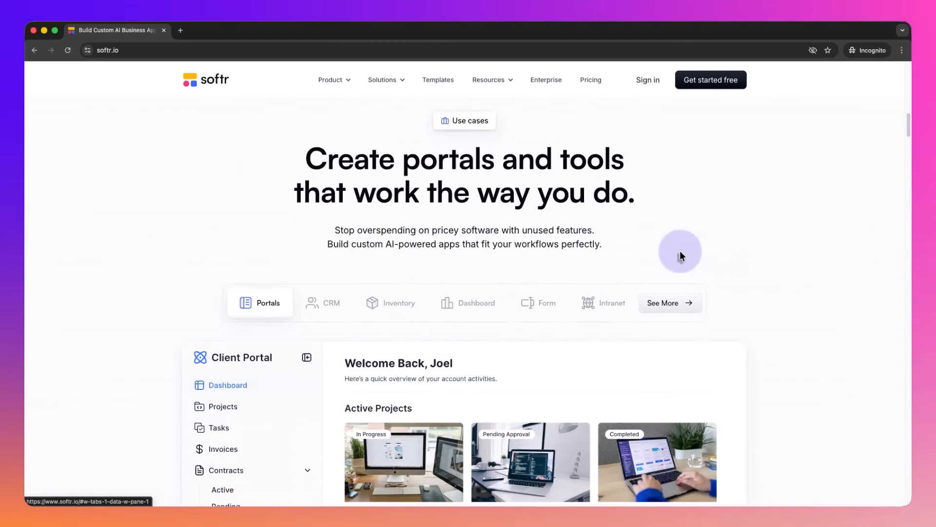
scroll(679, 250, "down", 1)
left_click(321, 249)
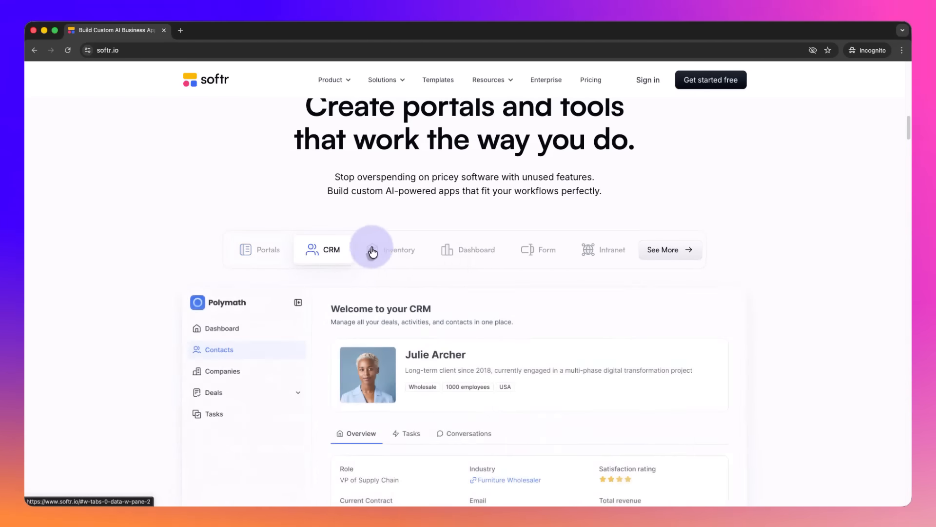
left_click(373, 252)
left_click(474, 259)
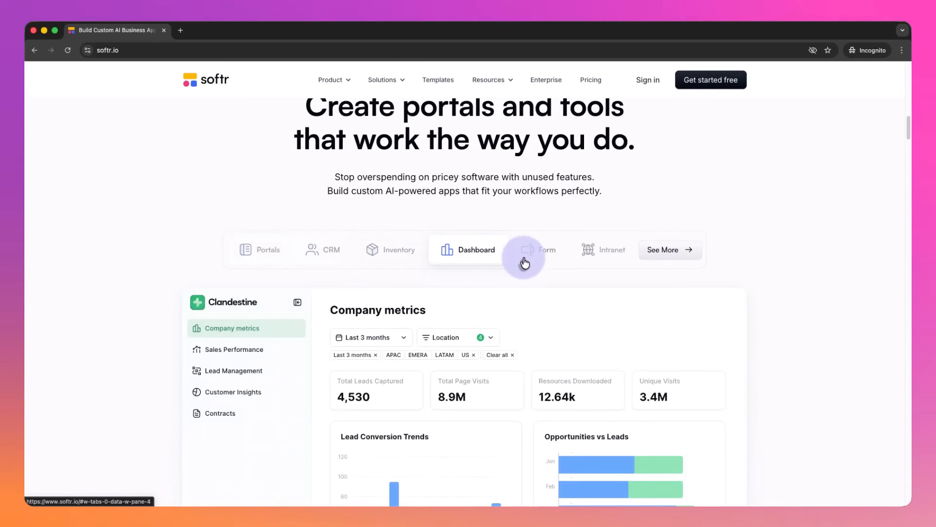
left_click(524, 263)
scroll(617, 261, "down", 2)
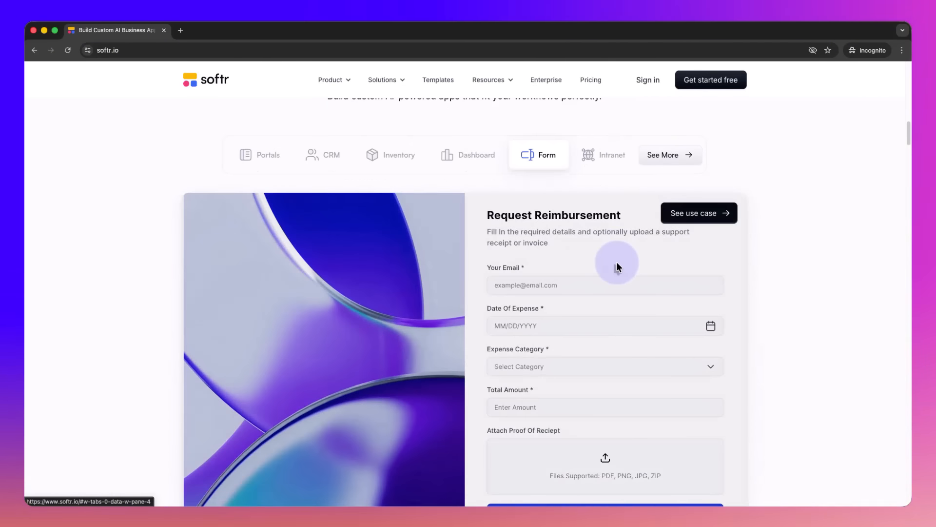
left_click(595, 135)
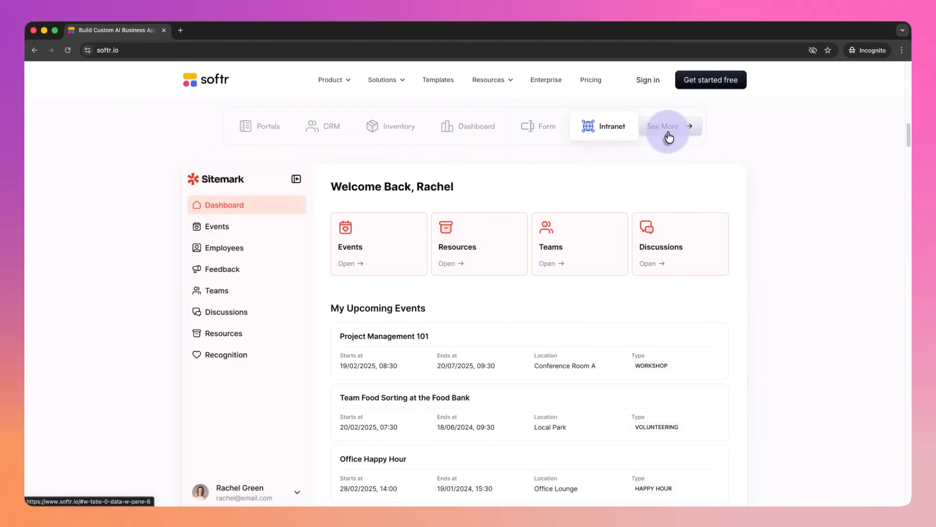
mouse_move(589, 257)
scroll(626, 294, "down", 1)
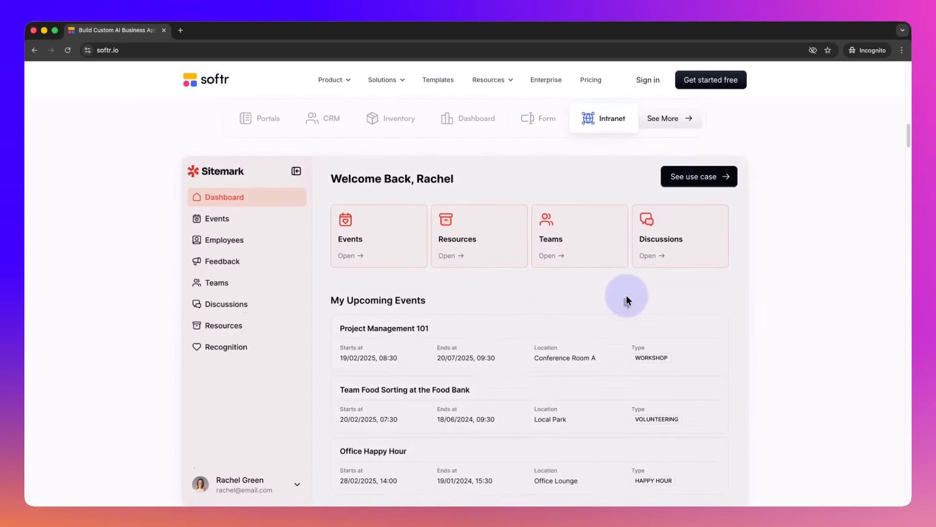
Step: Read the homepage sections on data source connections, replacing existing software, how it works, and customizable templates
scroll(626, 295, "down", 15)
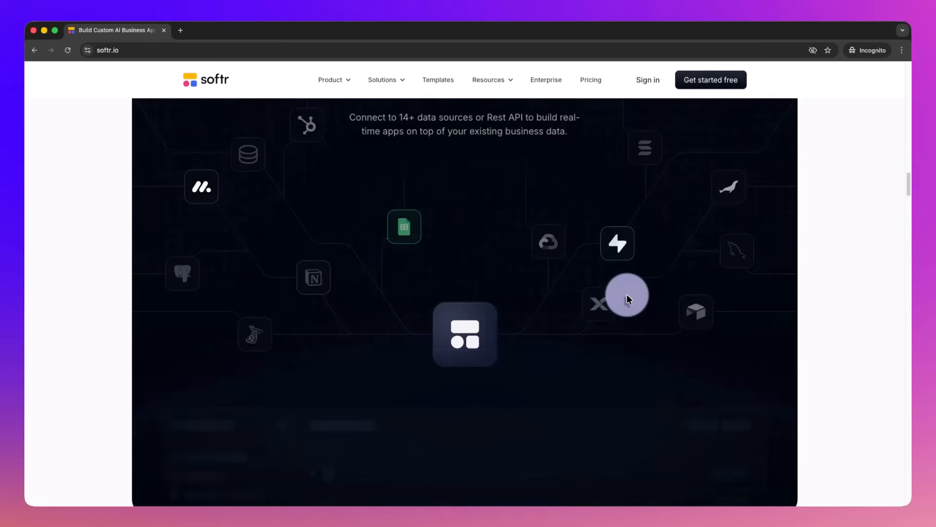
scroll(627, 294, "down", 10)
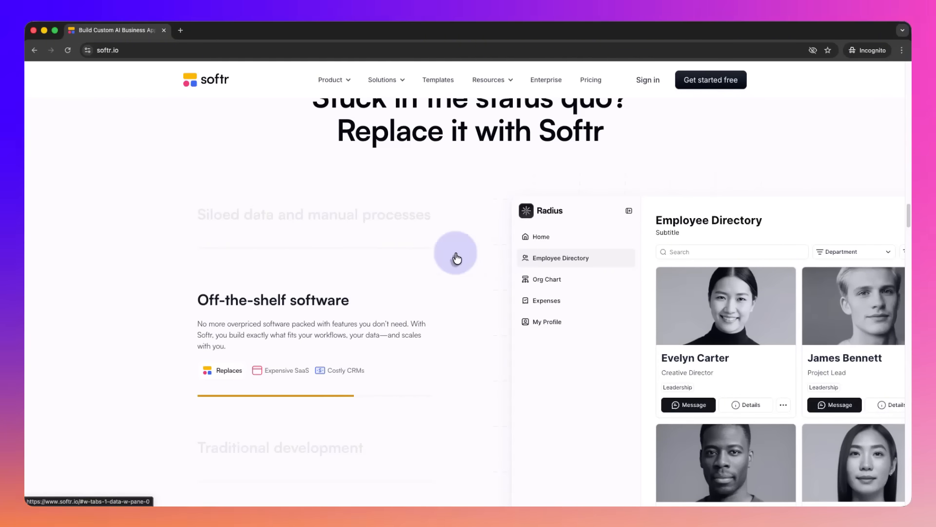
scroll(378, 262, "down", 5)
scroll(399, 266, "up", 5)
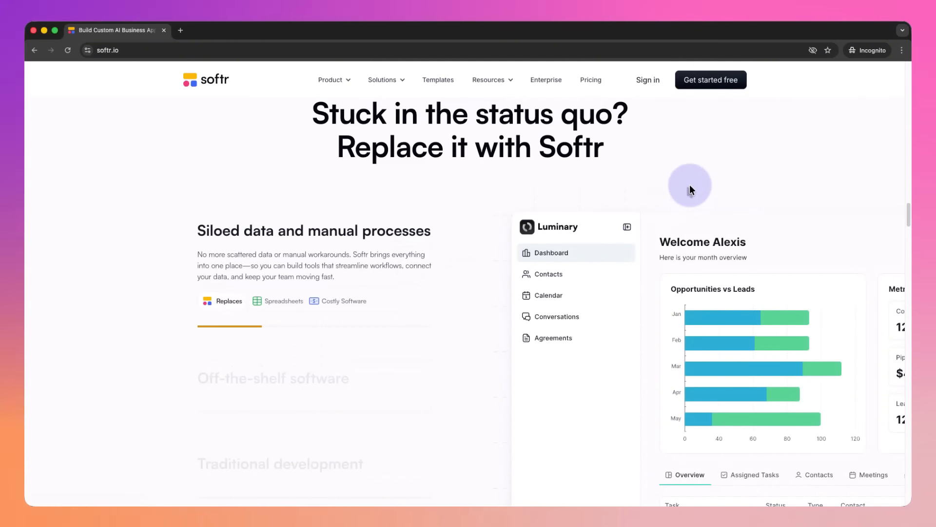
scroll(668, 191, "down", 2)
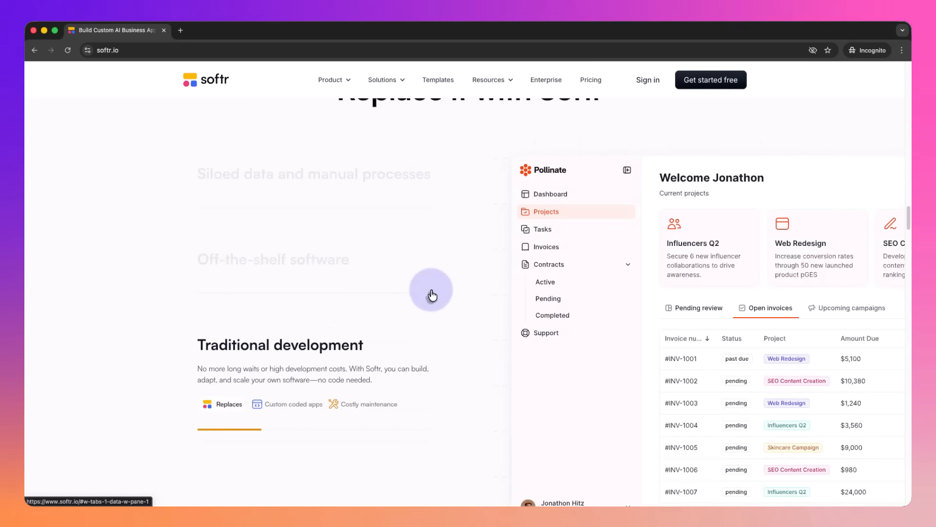
scroll(431, 294, "down", 6)
scroll(432, 290, "down", 3)
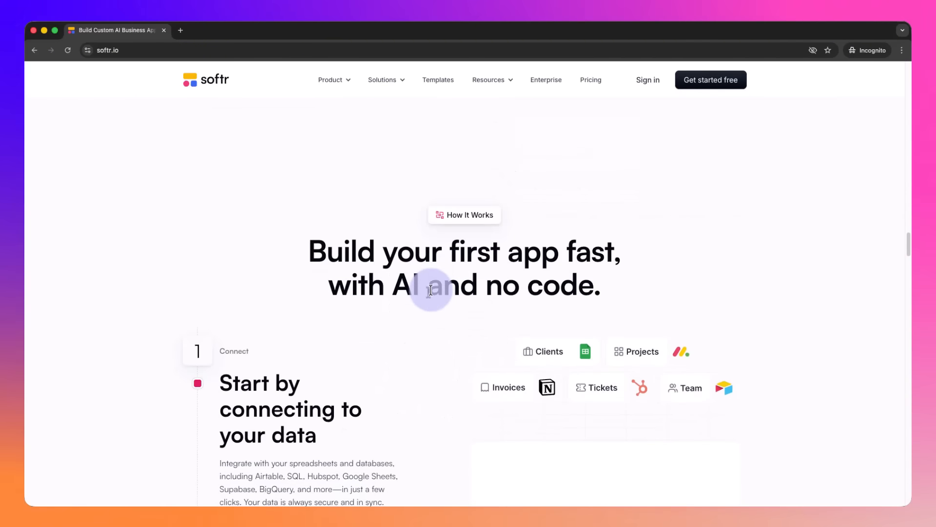
scroll(431, 290, "down", 2)
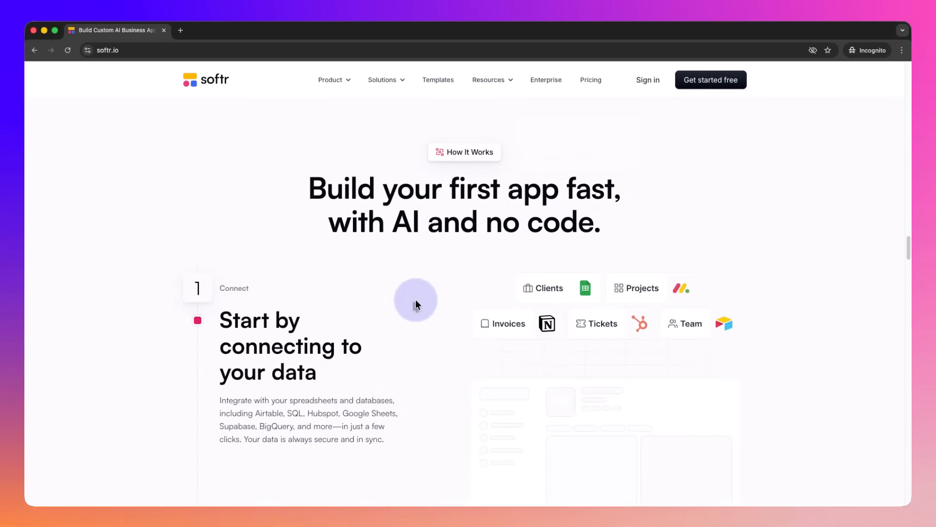
scroll(415, 303, "down", 7)
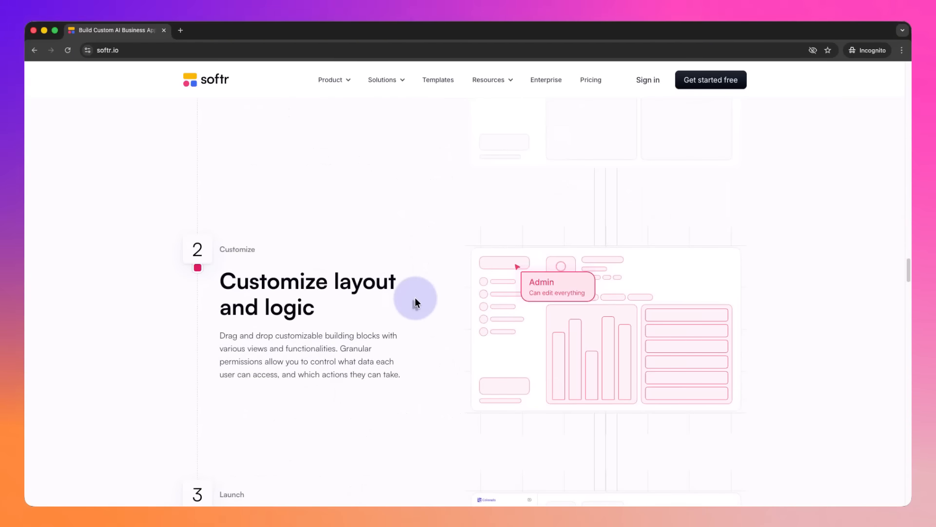
scroll(416, 303, "down", 6)
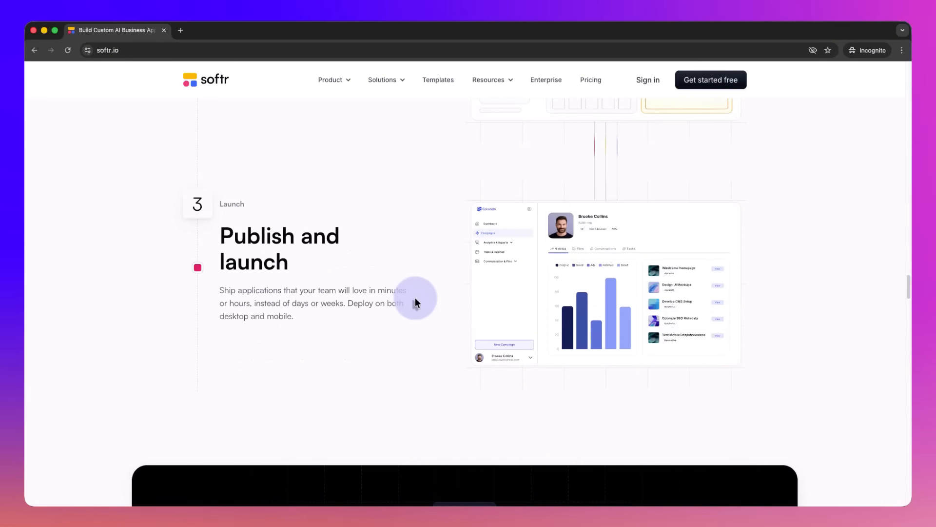
scroll(416, 302, "down", 7)
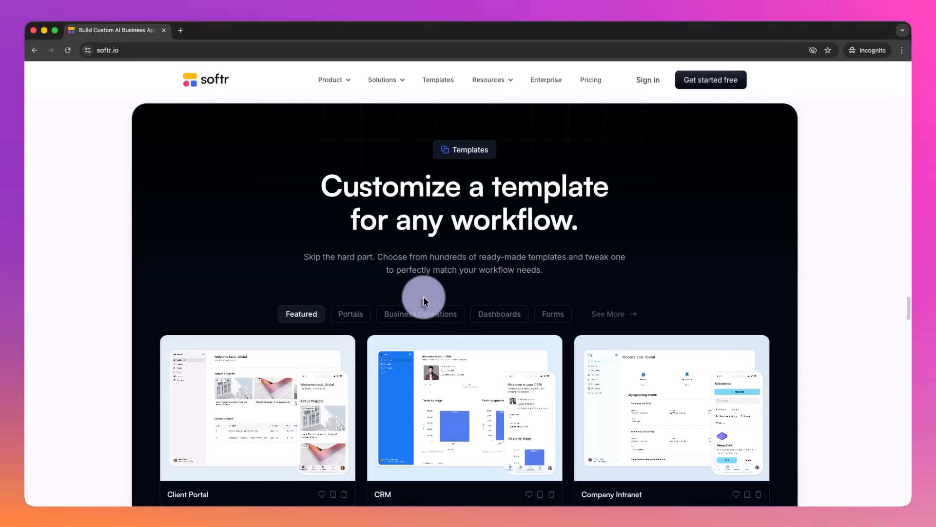
scroll(727, 264, "down", 20)
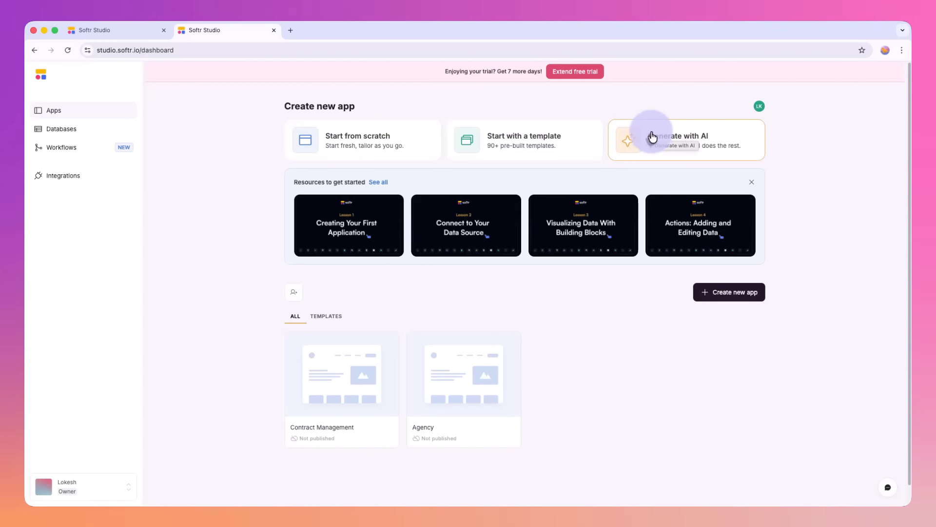
Step: Browse the new-app template gallery's Internal Tools, Marketplaces, Websites and Forms categories, and close the gallery
left_click(514, 138)
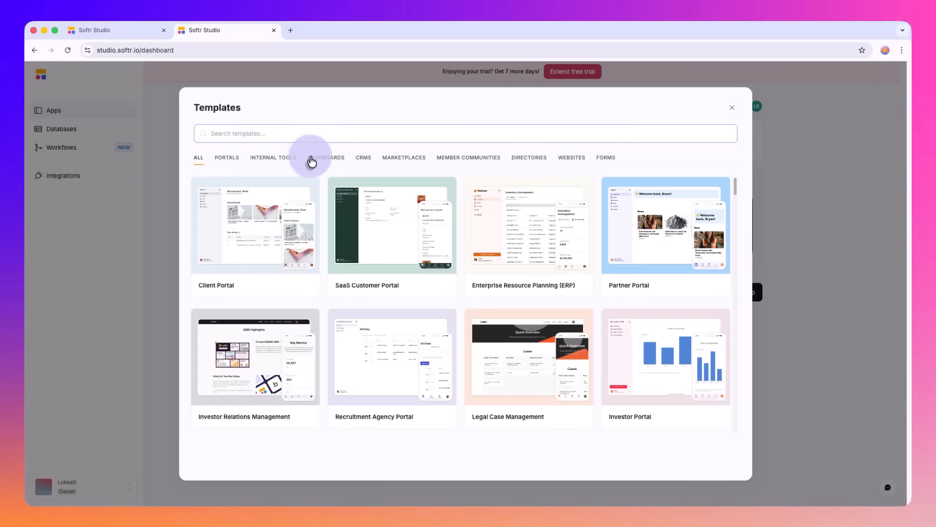
mouse_move(413, 206)
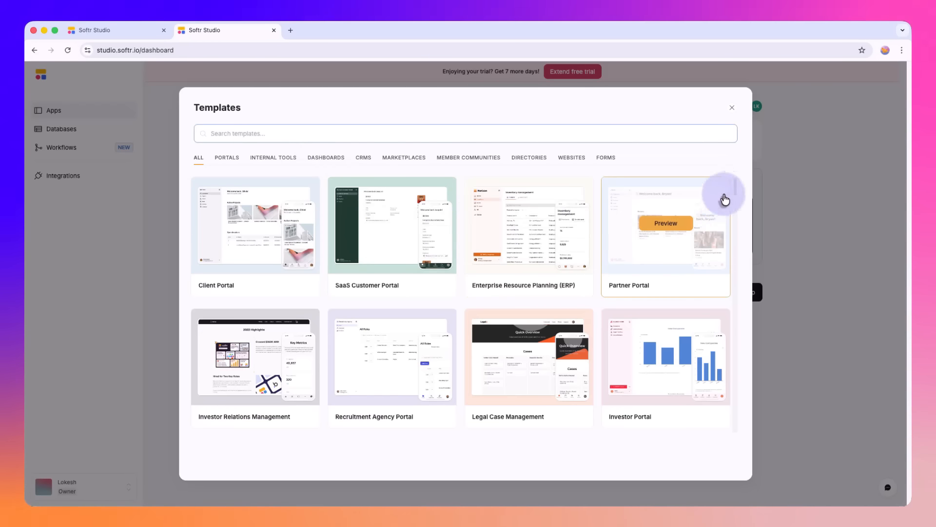
scroll(735, 195, "down", 1)
scroll(735, 195, "up", 1)
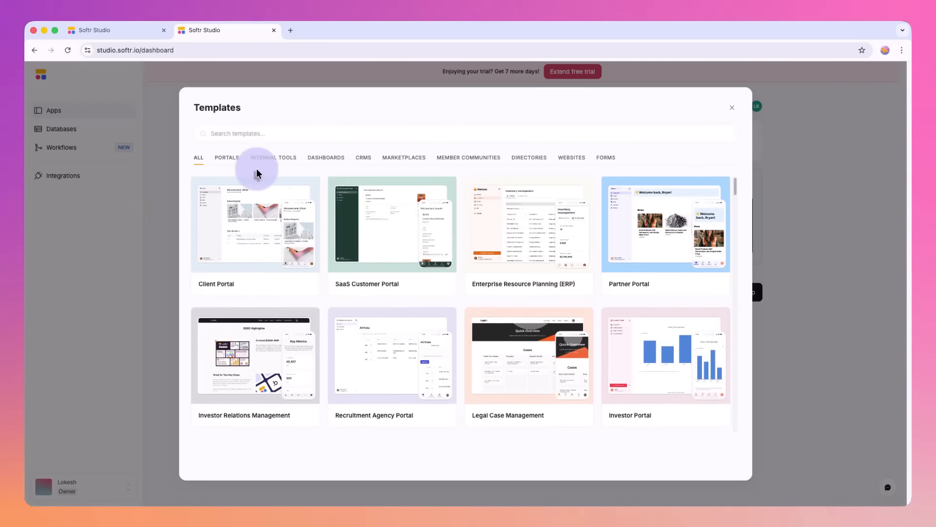
left_click(283, 169)
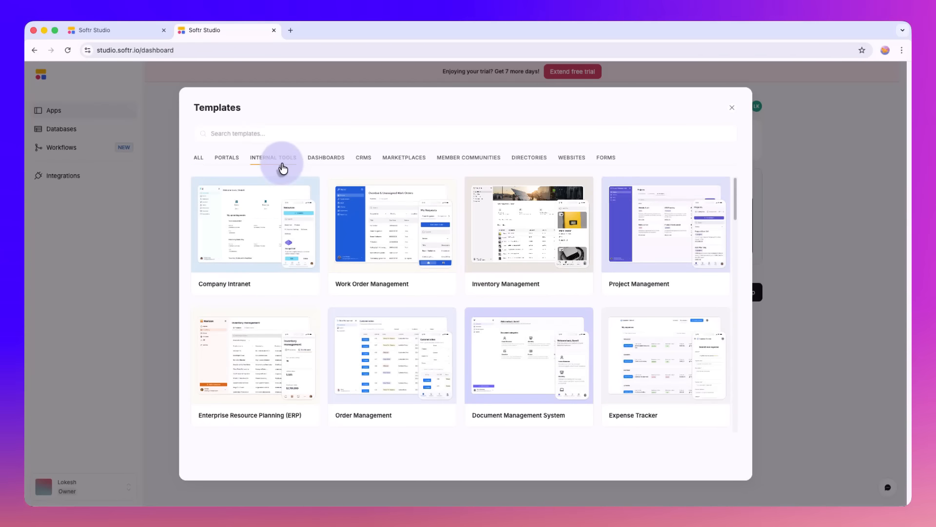
mouse_move(363, 254)
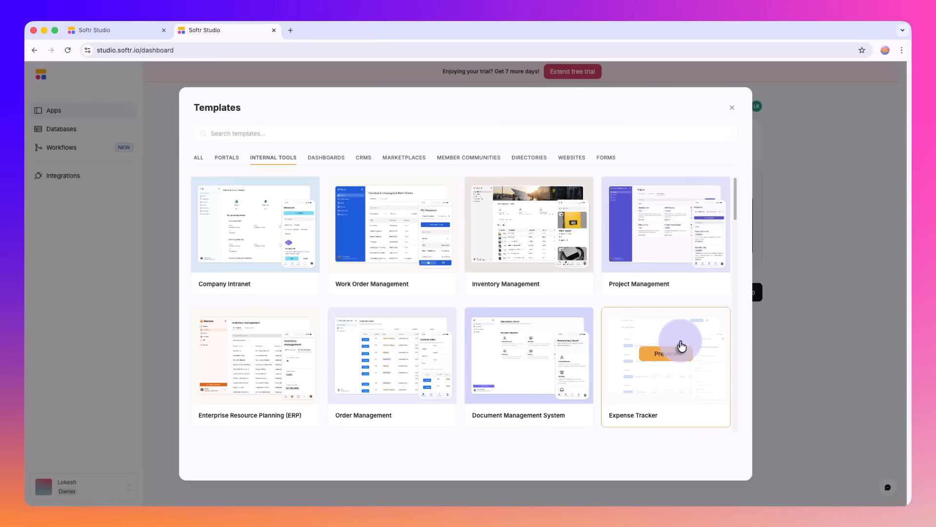
left_click(385, 164)
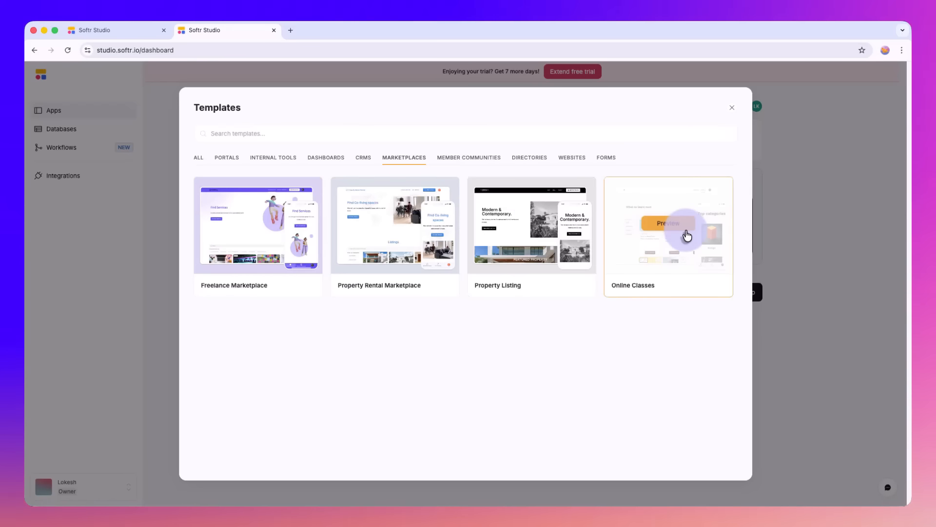
left_click(572, 158)
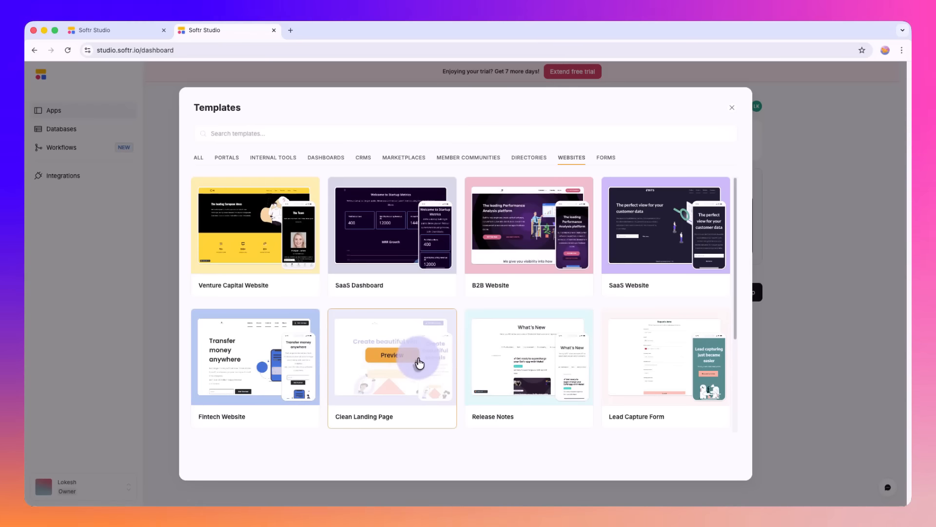
left_click(610, 164)
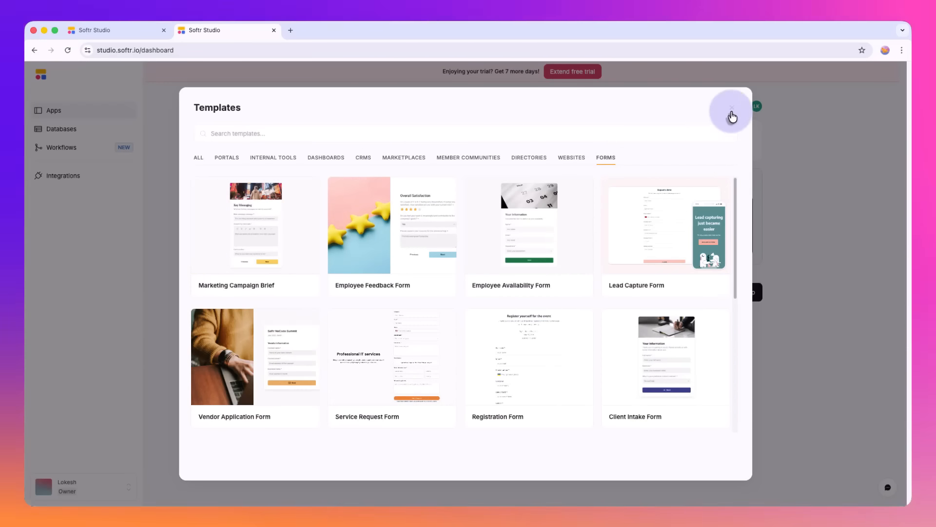
left_click(730, 111)
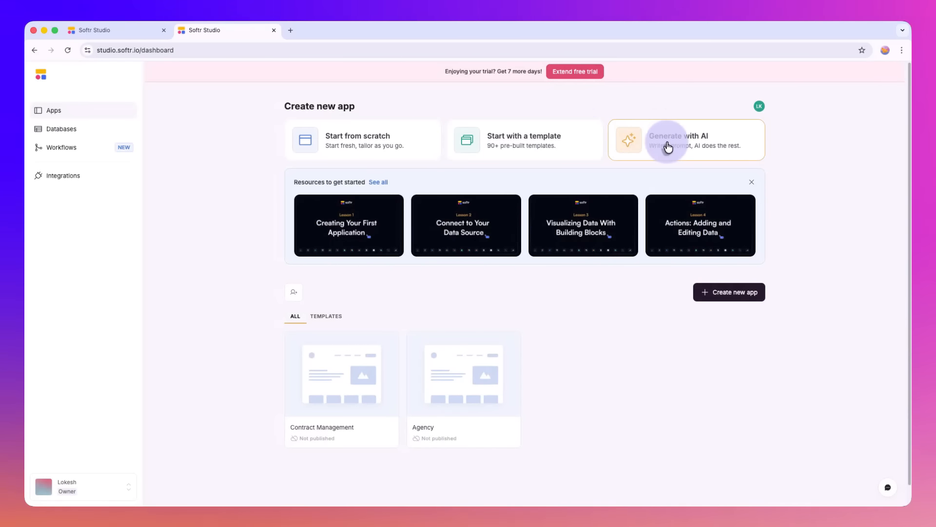
Step: Examine the AI app generator's suggested prompt for a Membership platform and close the generator without creating an app
left_click(668, 146)
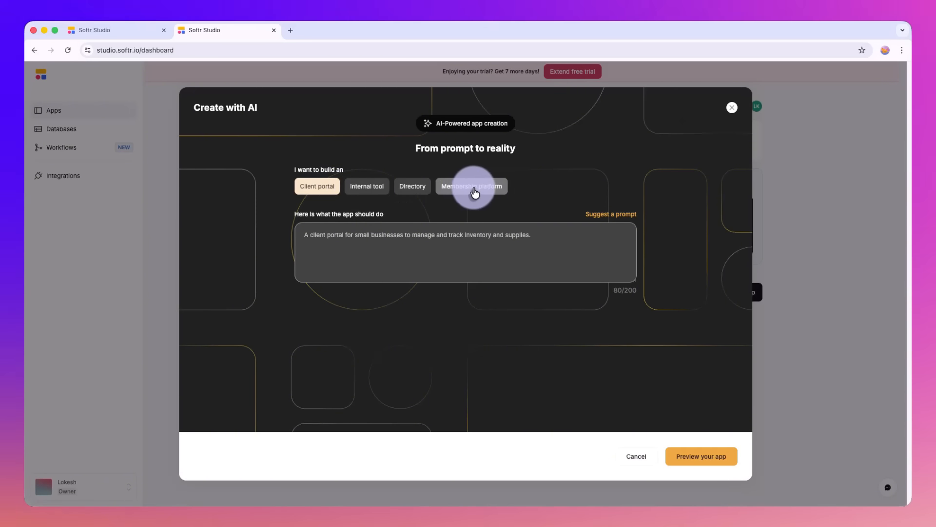
left_click(474, 188)
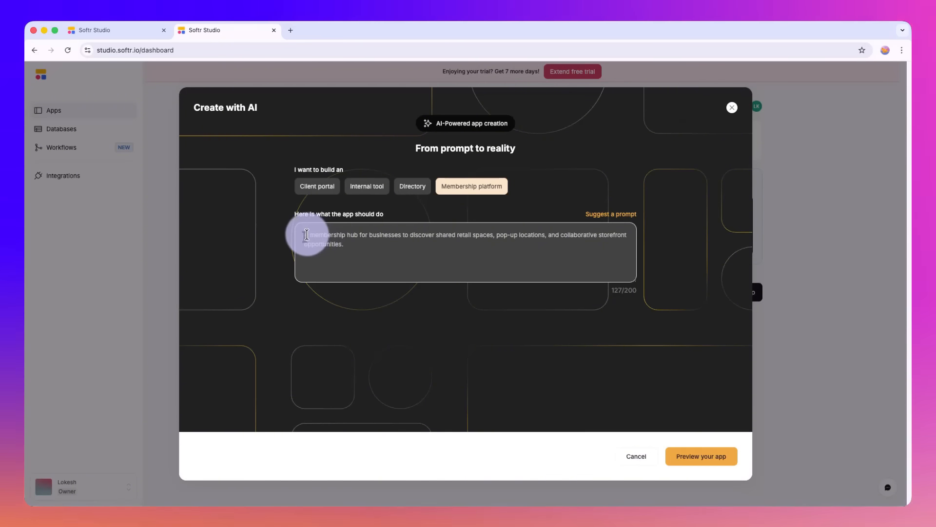
left_click_drag(309, 235, 366, 245)
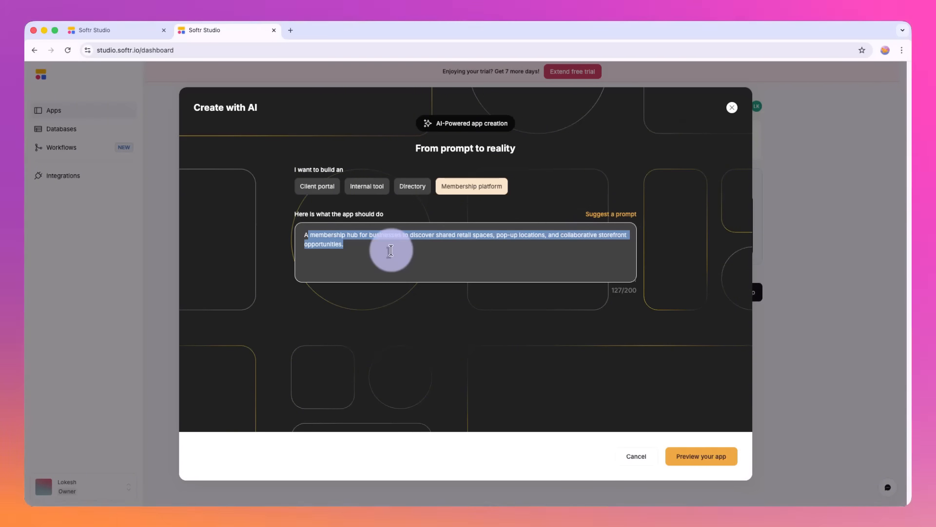
left_click(359, 250)
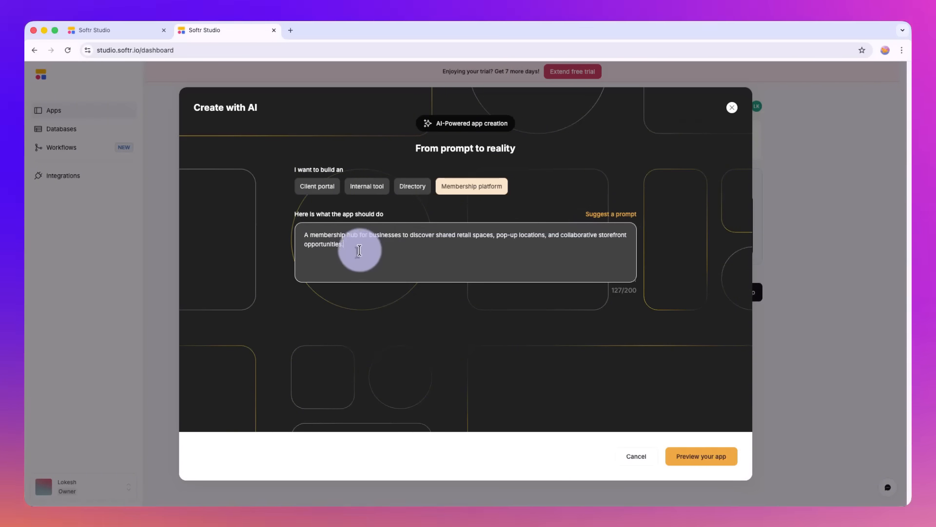
left_click(301, 234)
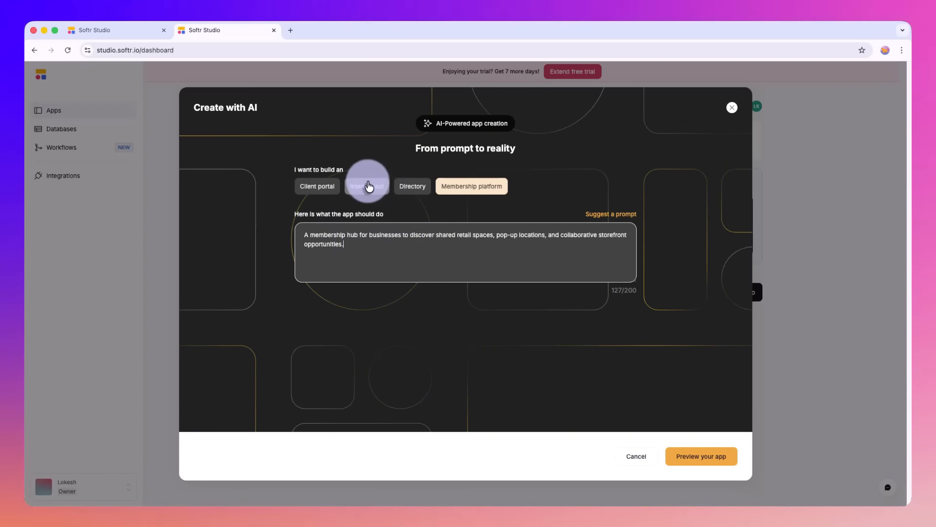
left_click(733, 108)
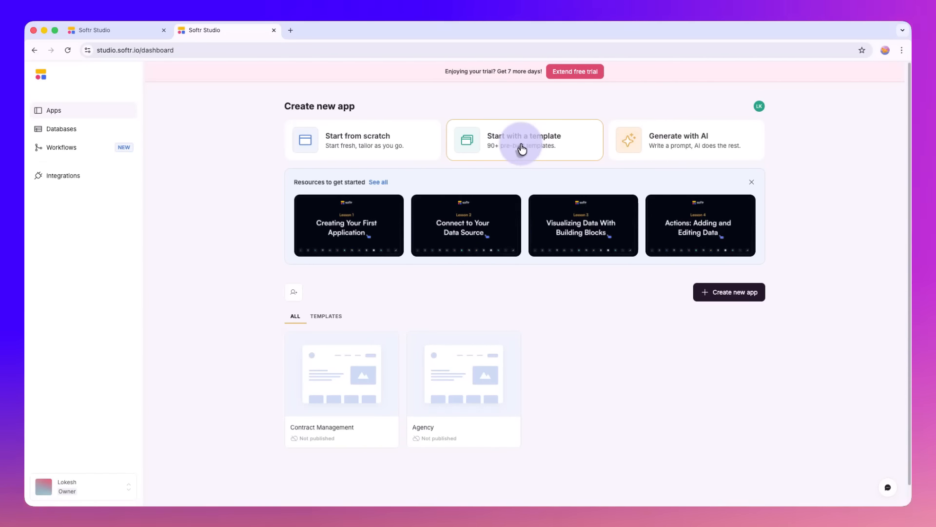
Step: Open the new-app template gallery and browse its Dashboards, Internal Tools and Marketplaces categories
left_click(521, 147)
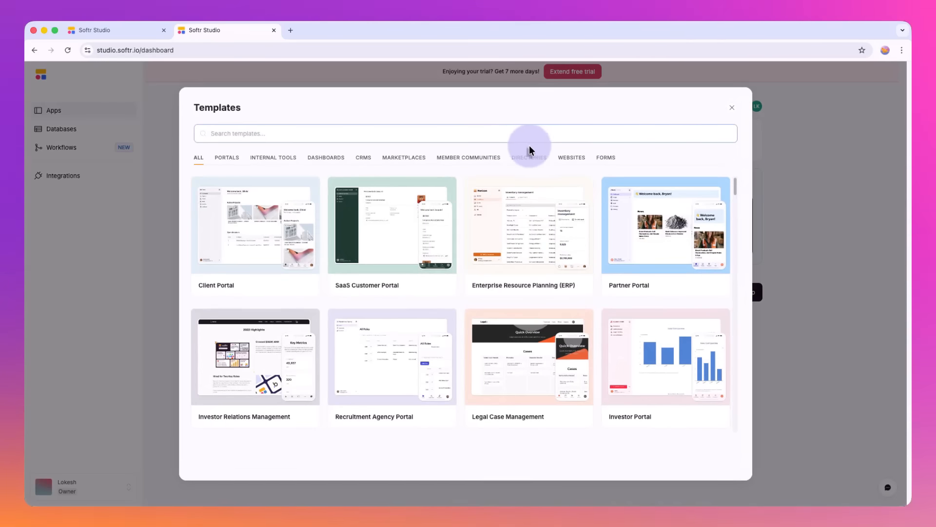
left_click(313, 166)
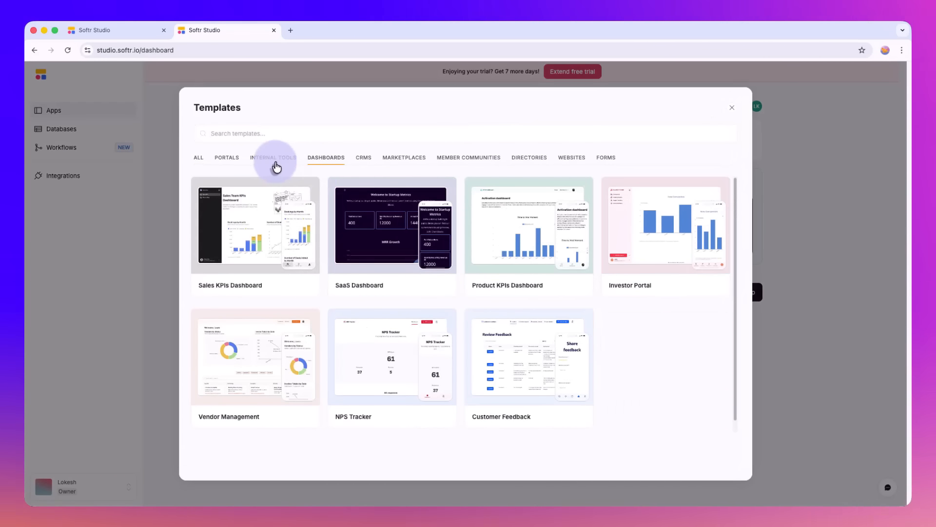
left_click(273, 165)
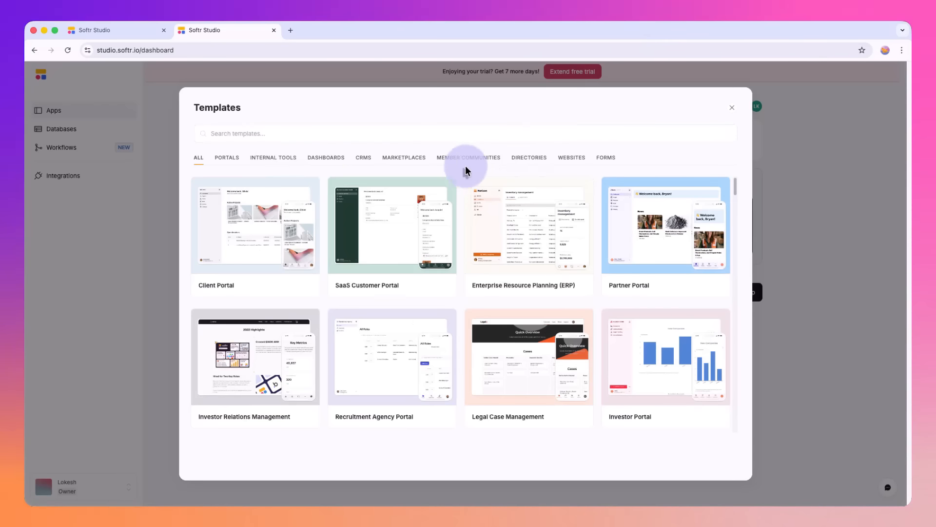
left_click(395, 164)
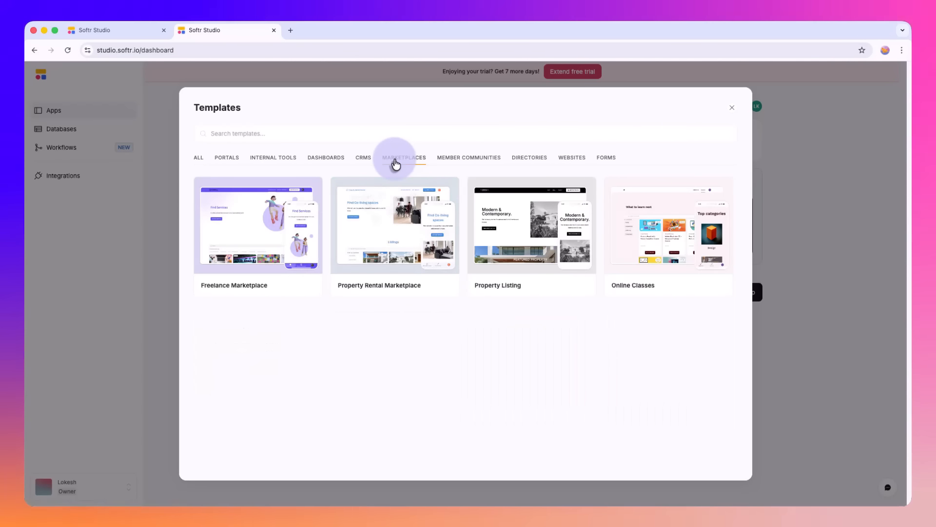
left_click(326, 166)
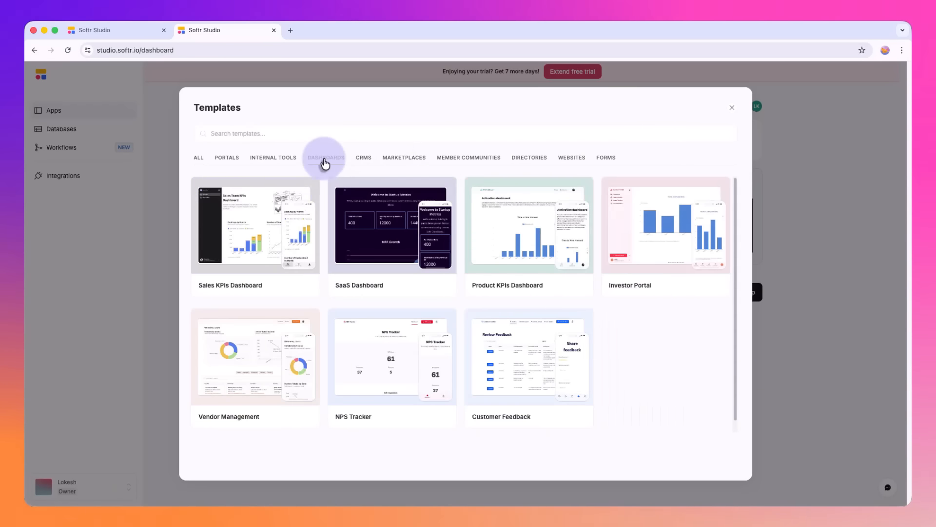
Step: Find the Expense Tracker template among the internal tools, look through its description and screenshots, and return to the gallery
left_click(271, 159)
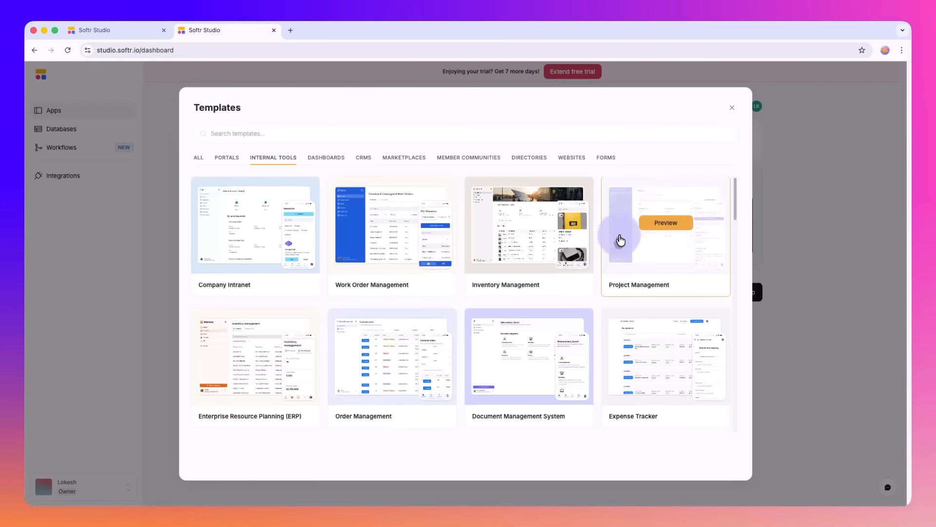
scroll(624, 229, "down", 3)
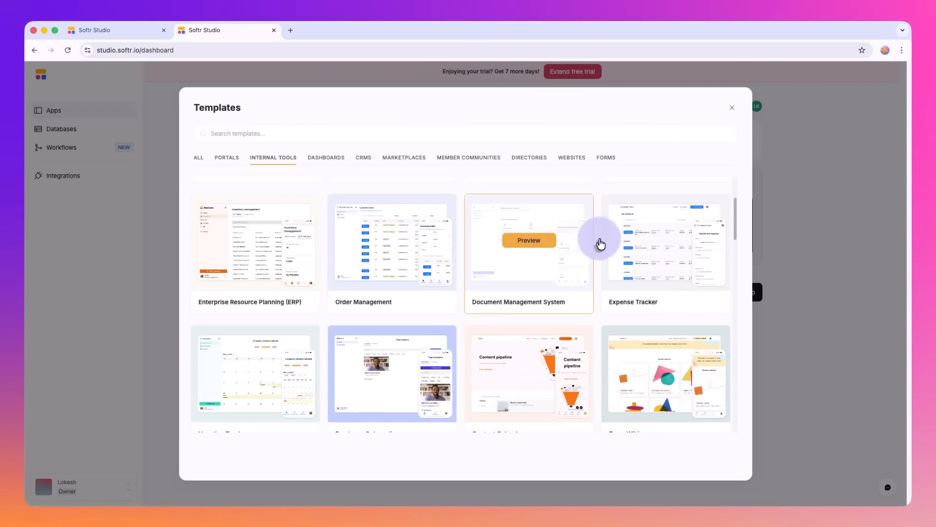
left_click(666, 241)
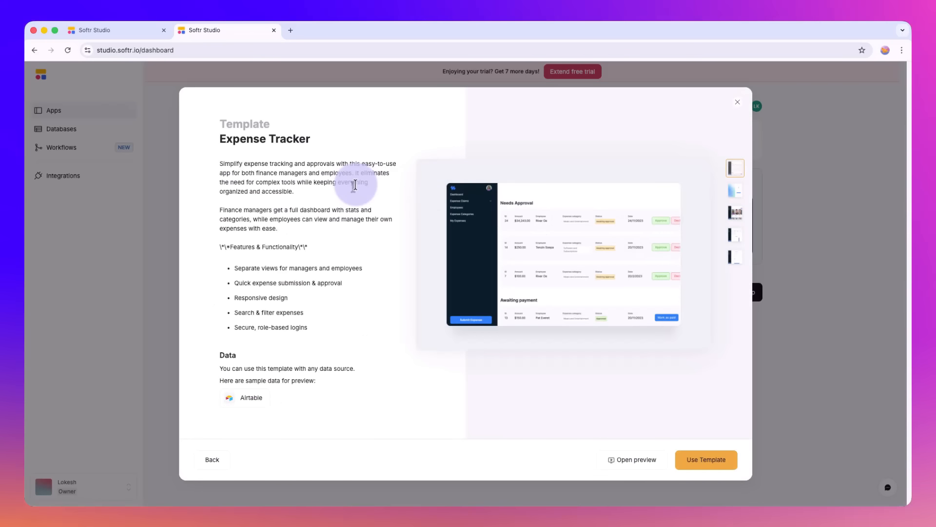
left_click(679, 9)
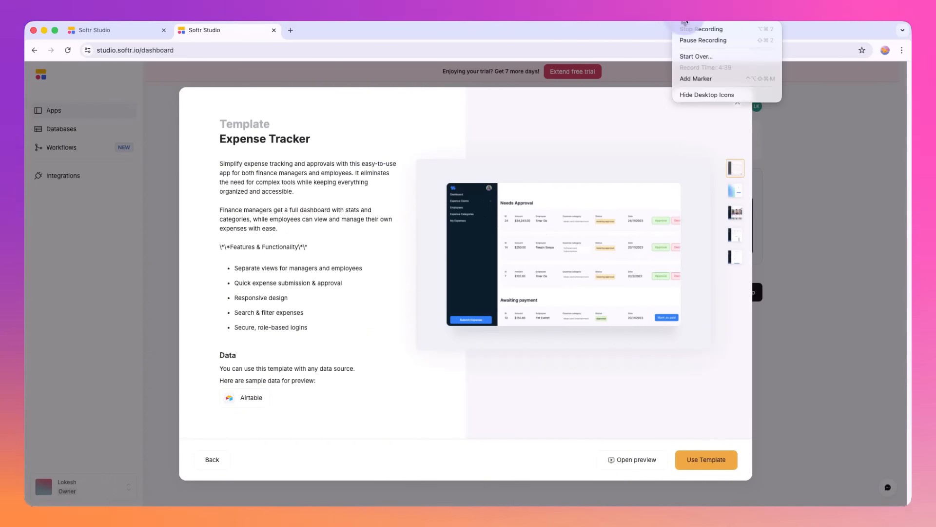
left_click(700, 41)
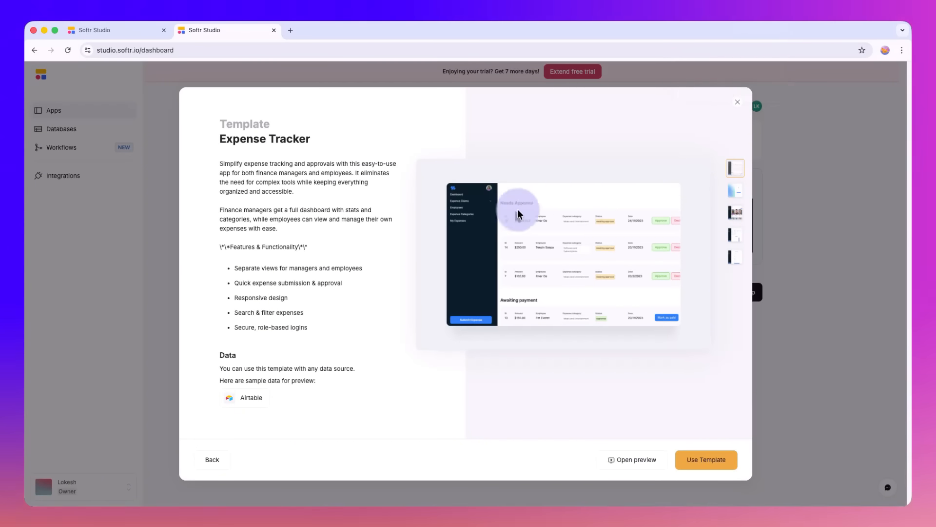
left_click(730, 193)
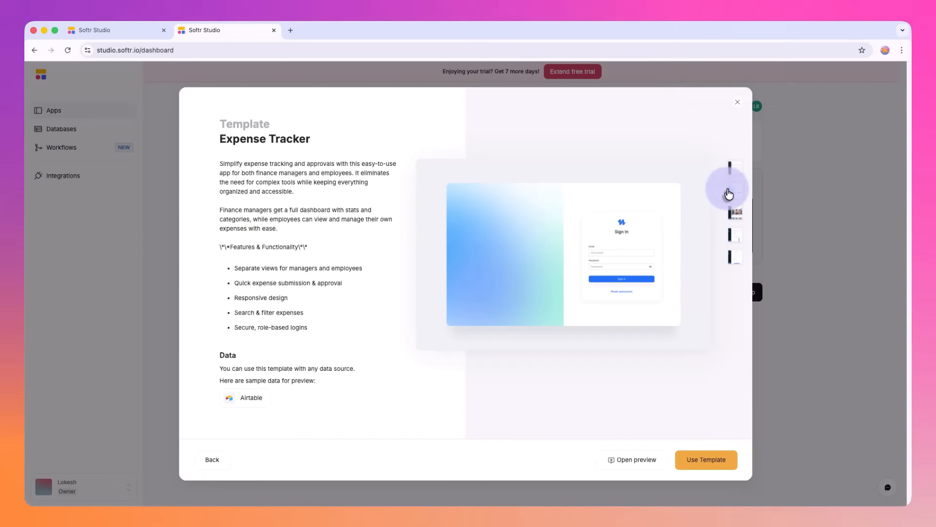
left_click(734, 214)
left_click(734, 238)
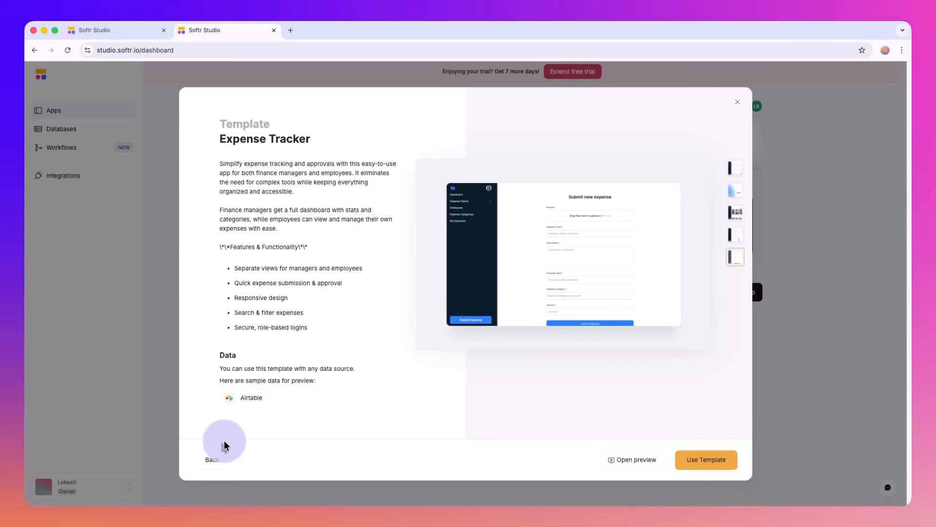
left_click(213, 458)
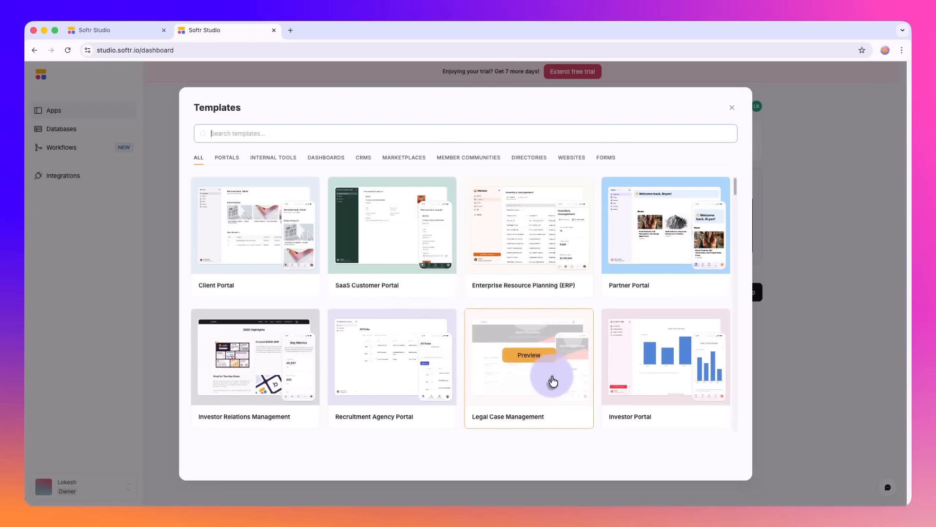
Step: Look through all templates, read the Legal Case Management template's details and return to the gallery
scroll(629, 363, "down", 2)
scroll(649, 342, "up", 2)
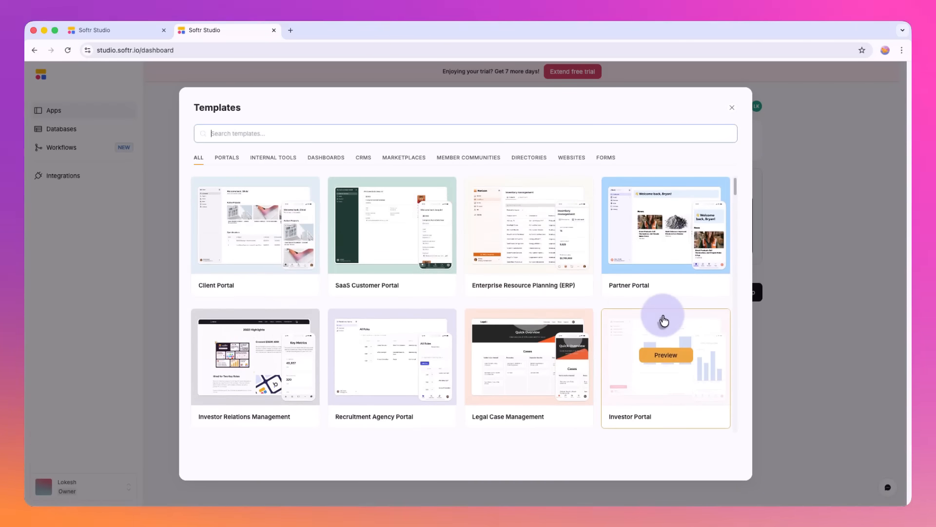
scroll(664, 321, "down", 3)
left_click(544, 234)
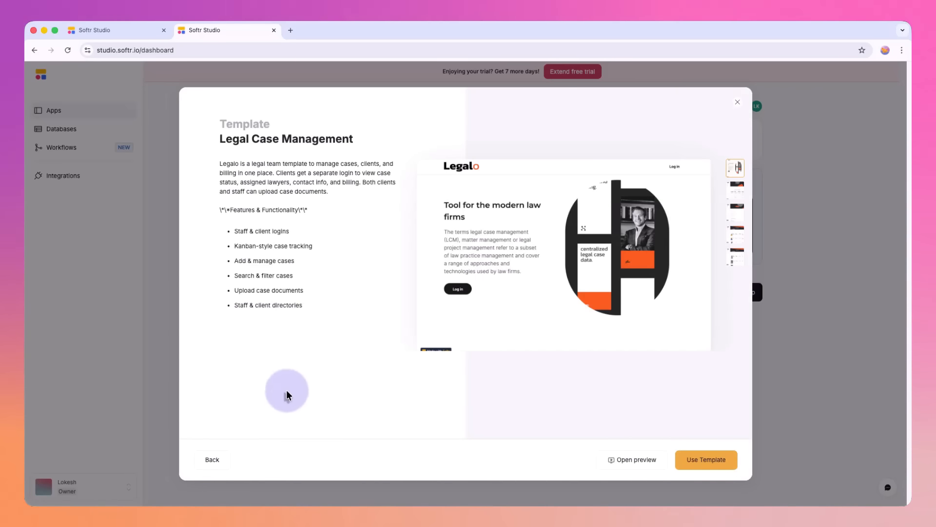
left_click(213, 459)
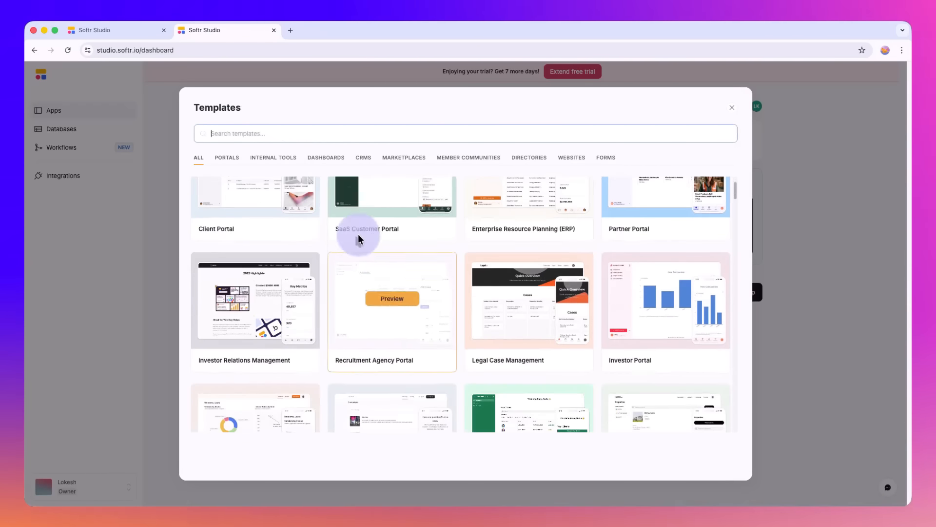
Step: Find the Employee Onboarding template among the internal tools and look through its description and screenshots
left_click(273, 157)
scroll(372, 307, "down", 5)
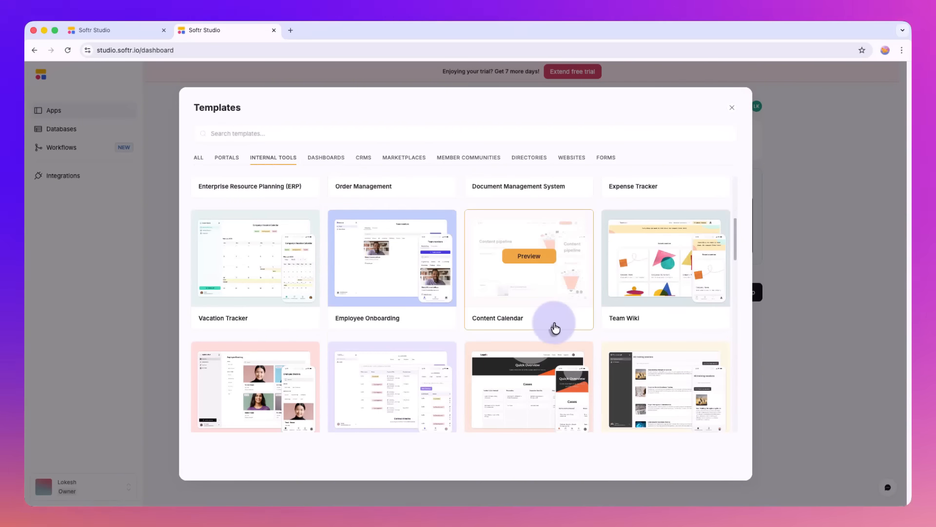
scroll(679, 299, "down", 1)
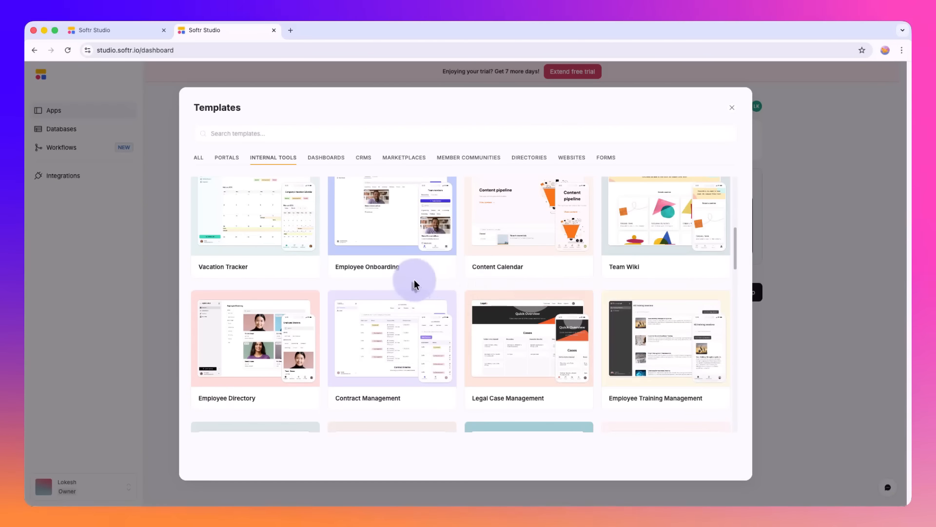
left_click(387, 213)
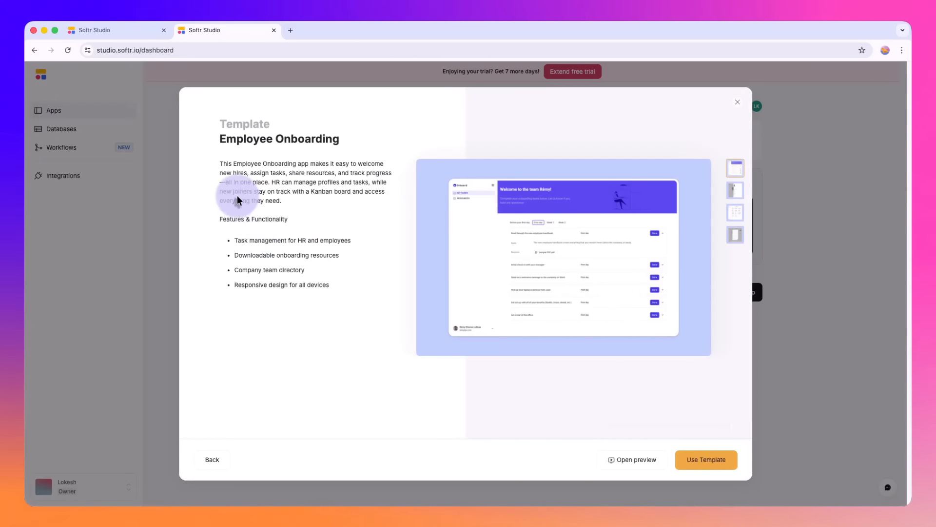
left_click(735, 200)
left_click(735, 211)
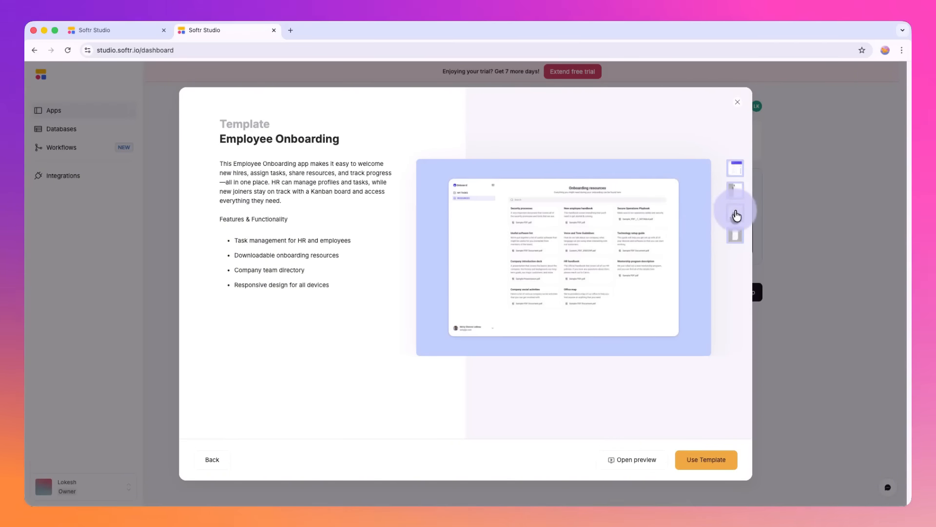
Step: Open the Employee Onboarding template's live preview as a sample logged-in user and view its tasks and Resources pages
left_click(707, 458)
left_click(635, 461)
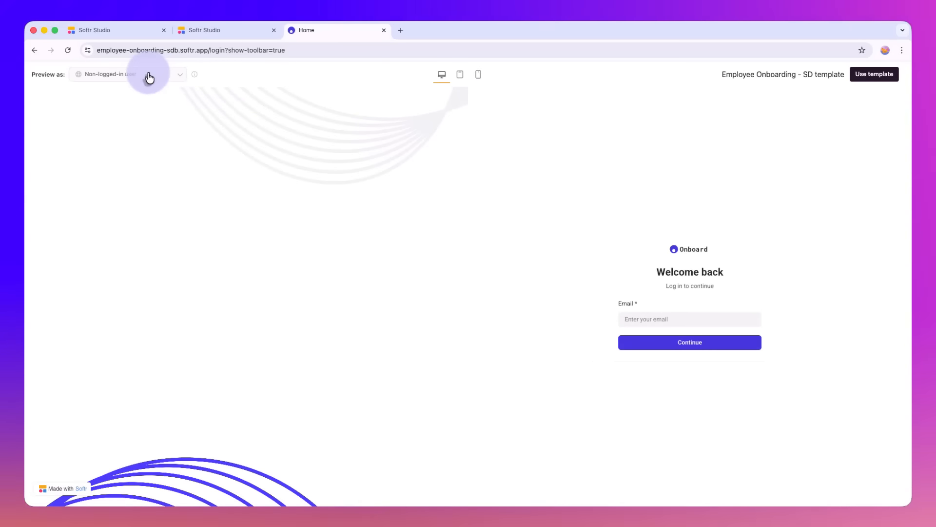
left_click(146, 75)
left_click(130, 168)
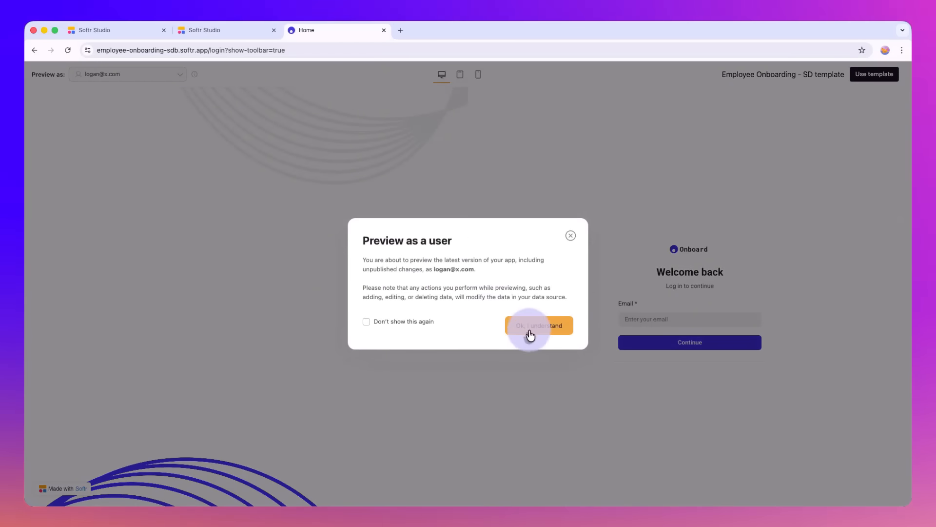
left_click(533, 328)
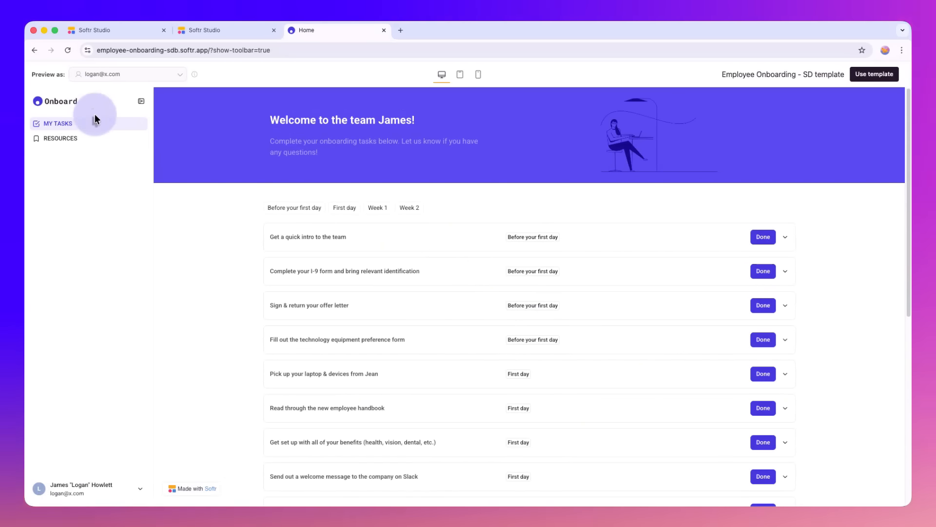
left_click(73, 140)
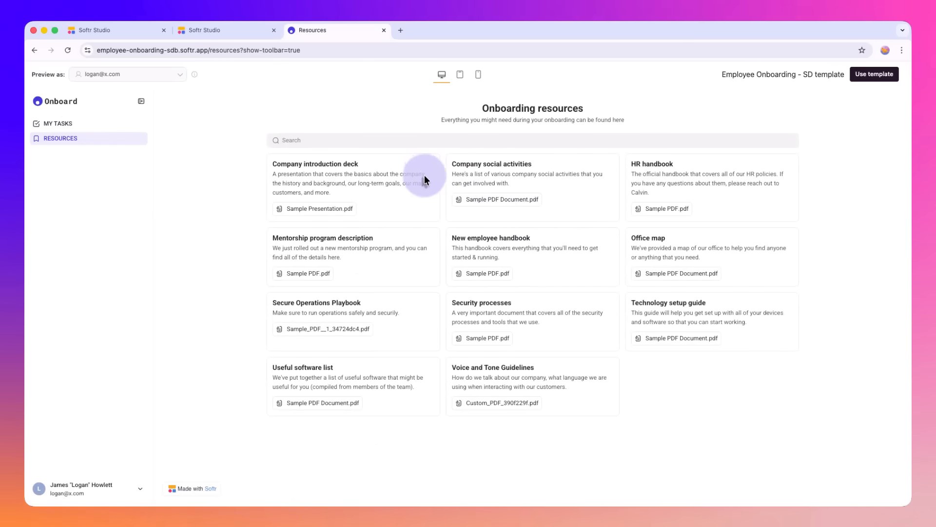
Step: Return to the template details in Softr Studio and create an app from the Employee Onboarding template
left_click(215, 33)
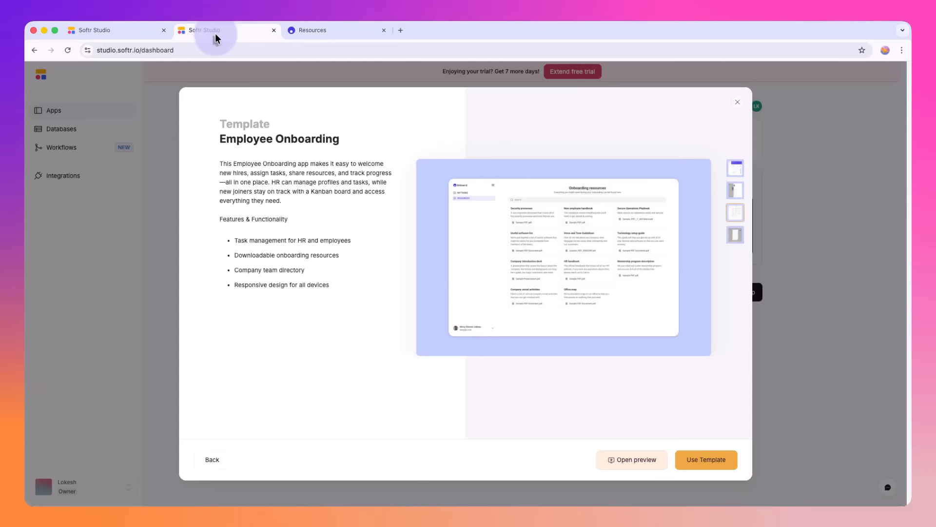
left_click(715, 468)
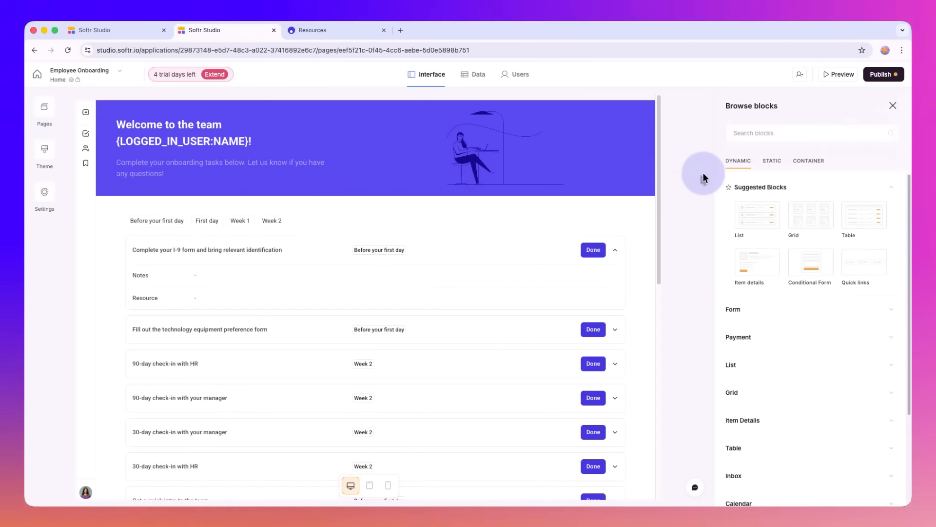
Step: Examine the Home page's task list block with its source settings, and open the block library for adding below it
left_click(493, 237)
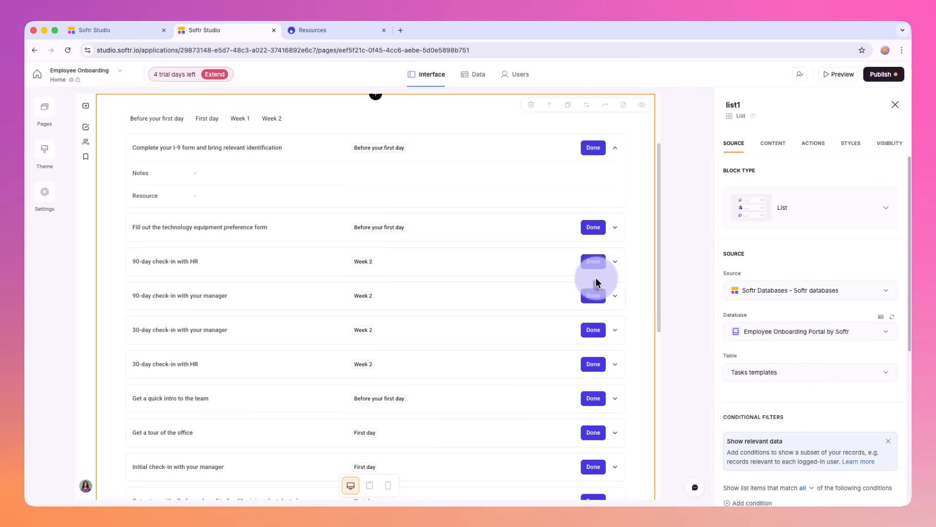
scroll(490, 276, "up", 3)
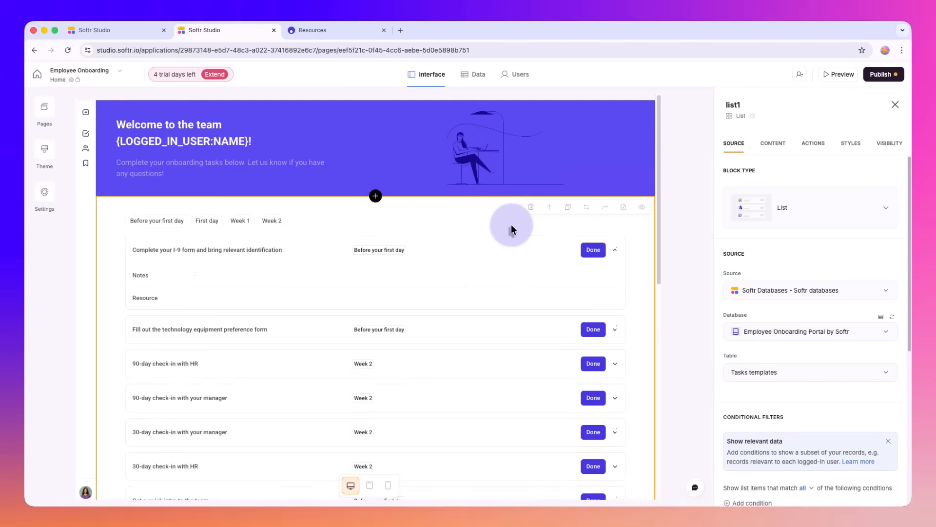
scroll(411, 165, "down", 2)
scroll(409, 224, "down", 8)
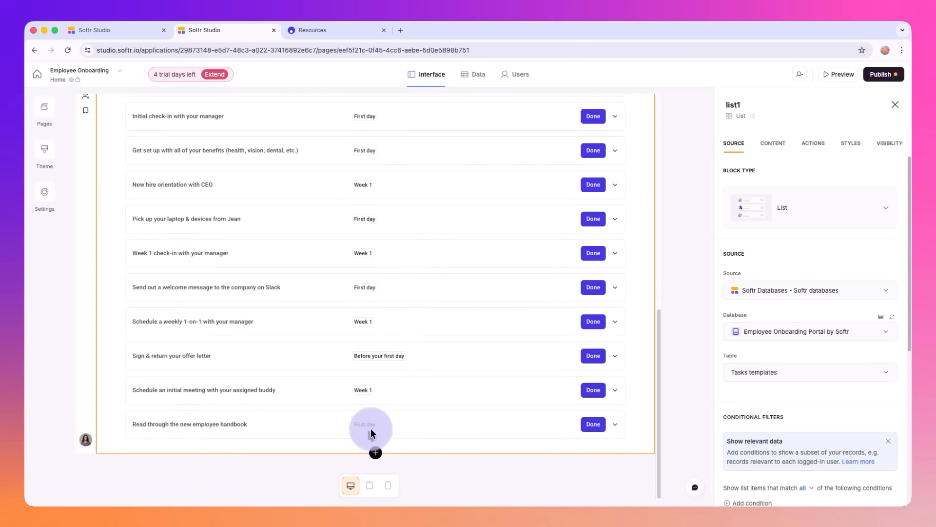
left_click(375, 453)
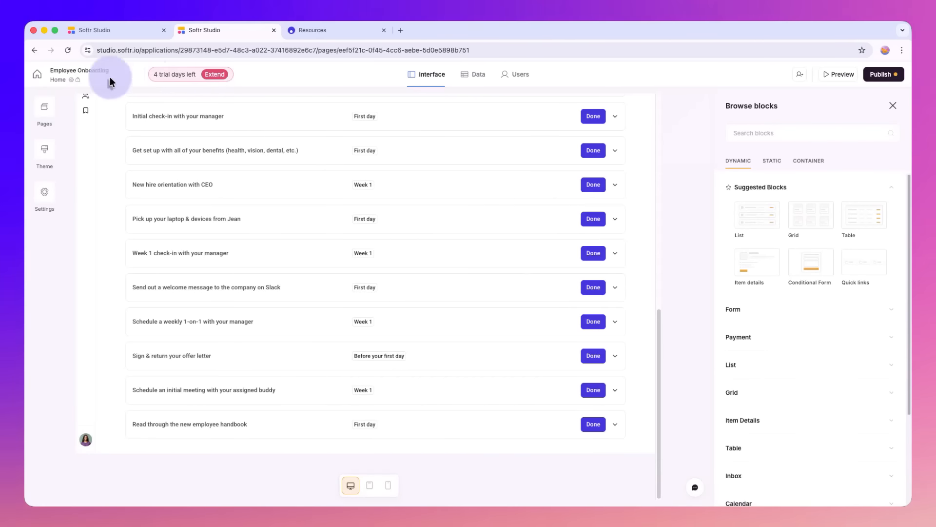
Step: Review the app's list of app and utility pages and its page rules by user group, and close the rules
left_click(42, 106)
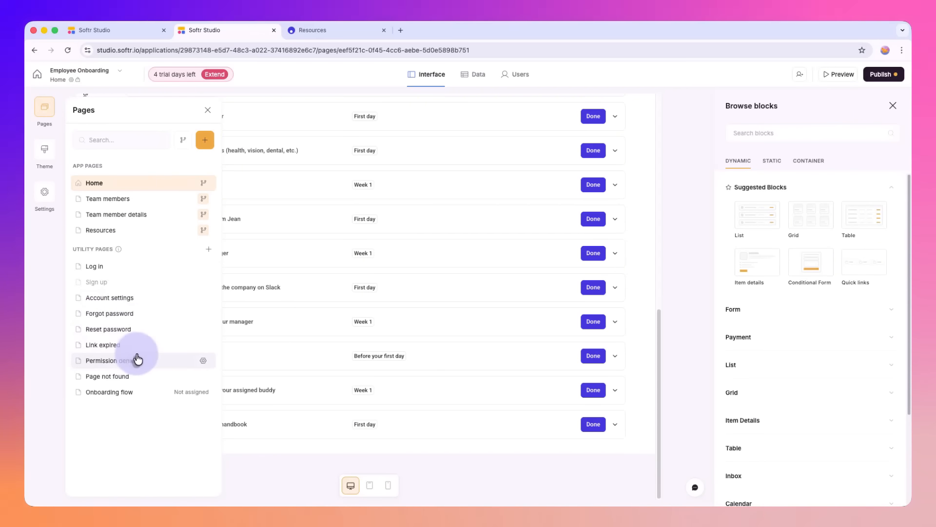
mouse_move(119, 249)
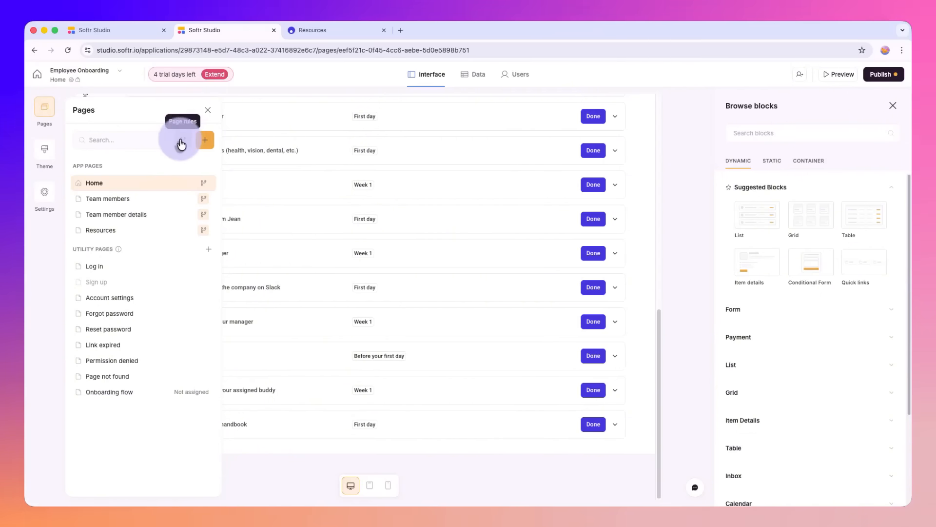
left_click(181, 143)
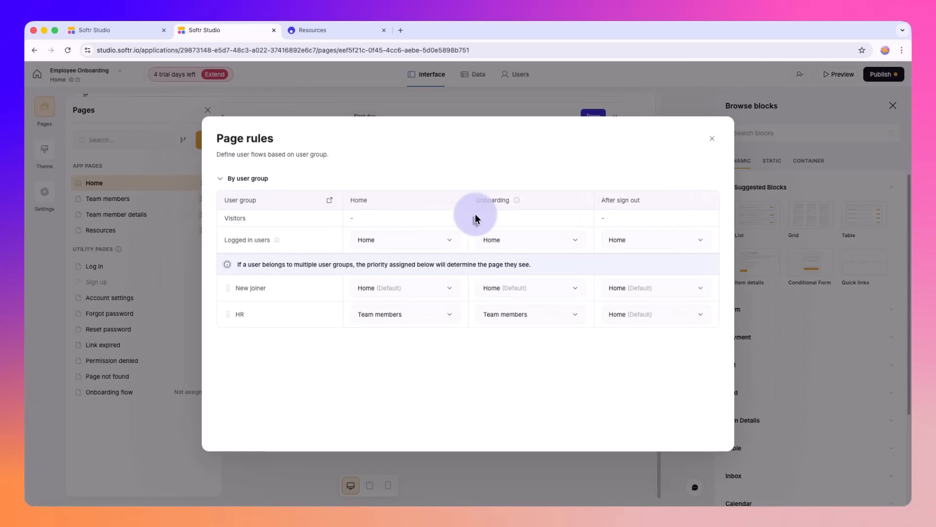
left_click(713, 145)
Step: Select the Home page's task list block and examine its block type options, source, default sort, pagination and empty state settings
scroll(623, 268, "up", 5)
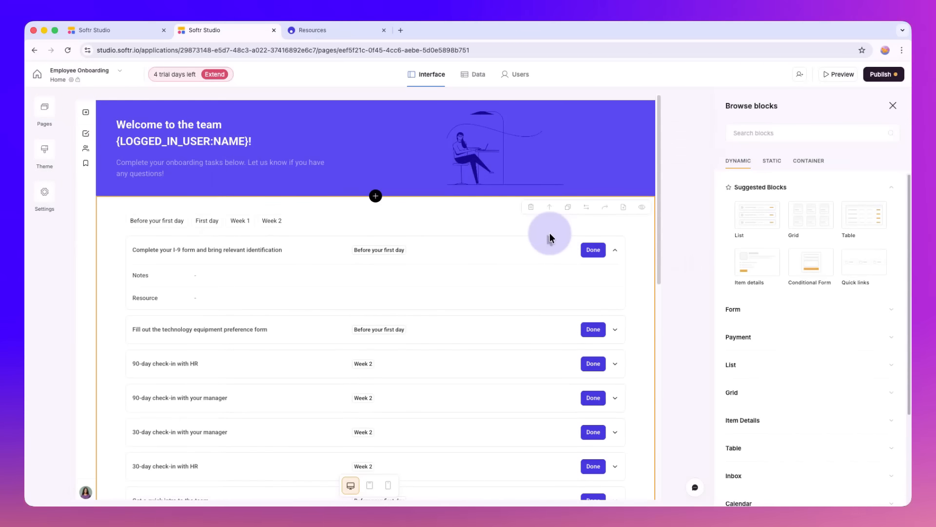
left_click(549, 238)
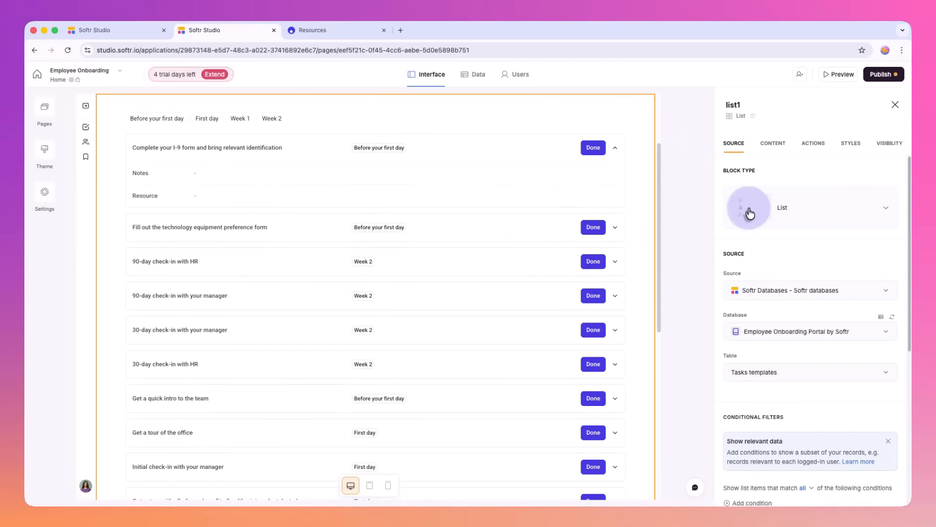
left_click(780, 206)
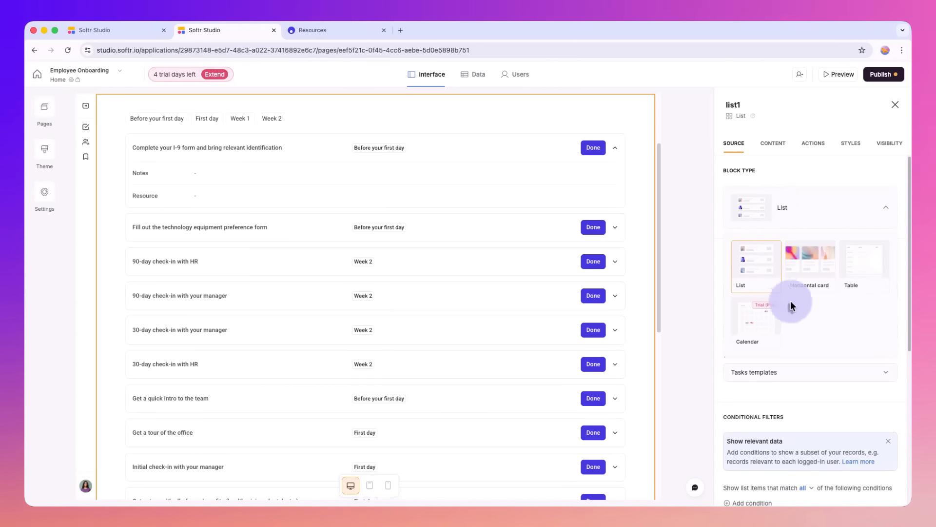
left_click(813, 206)
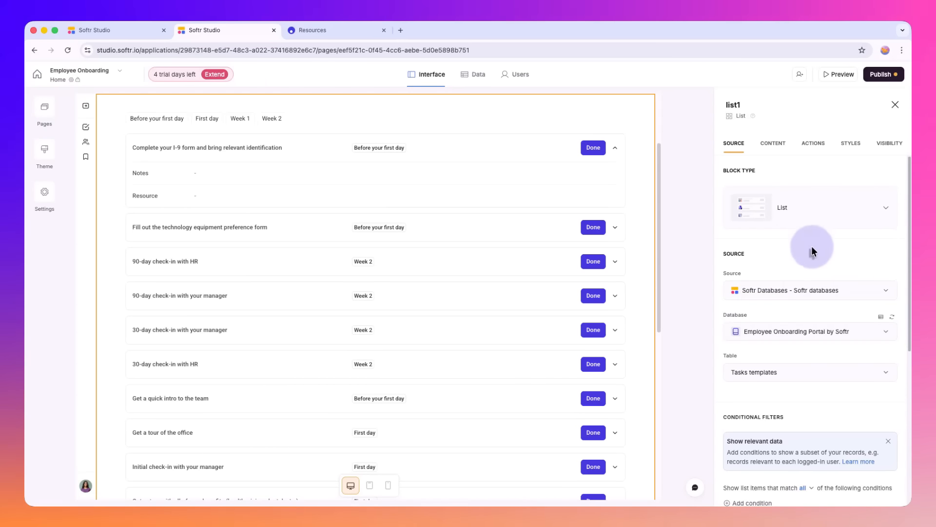
scroll(811, 248, "down", 6)
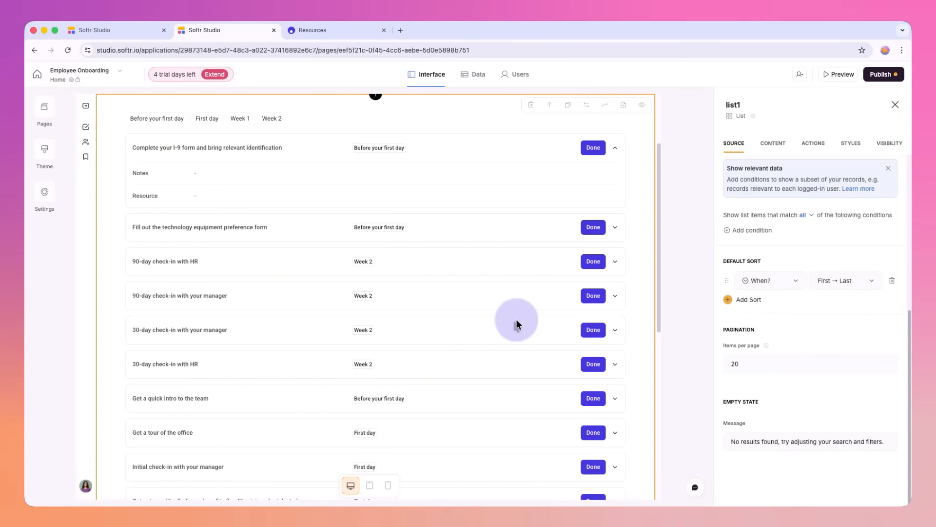
left_click(747, 435)
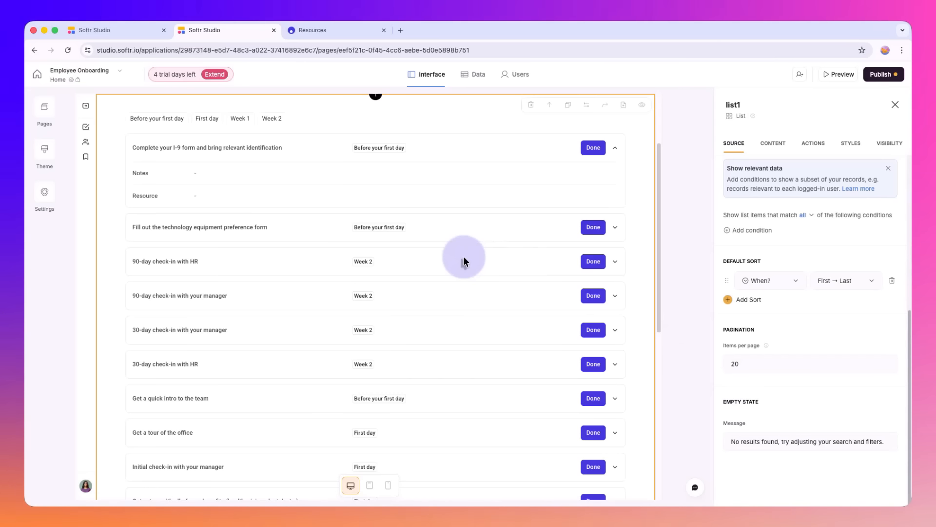
Step: Open the task list's content settings and switch its title and subtitle on and back off
left_click(765, 153)
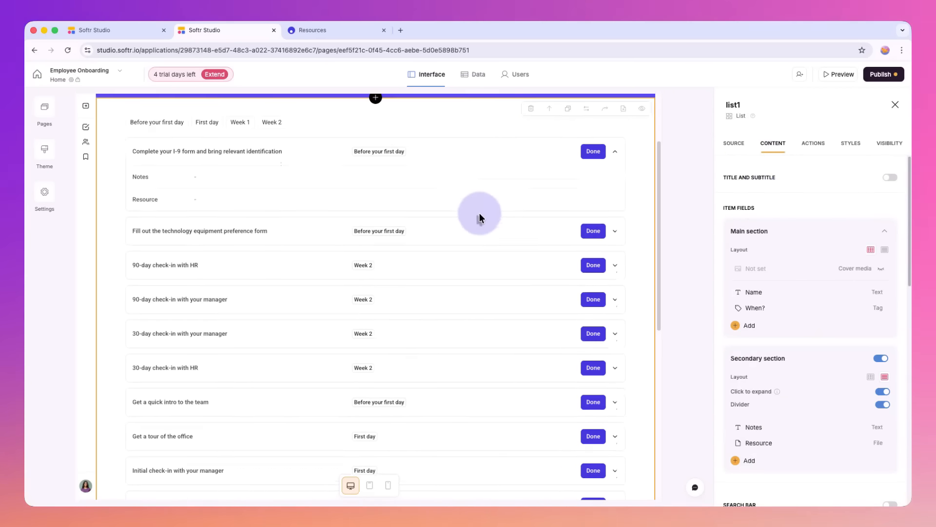
scroll(479, 215, "up", 3)
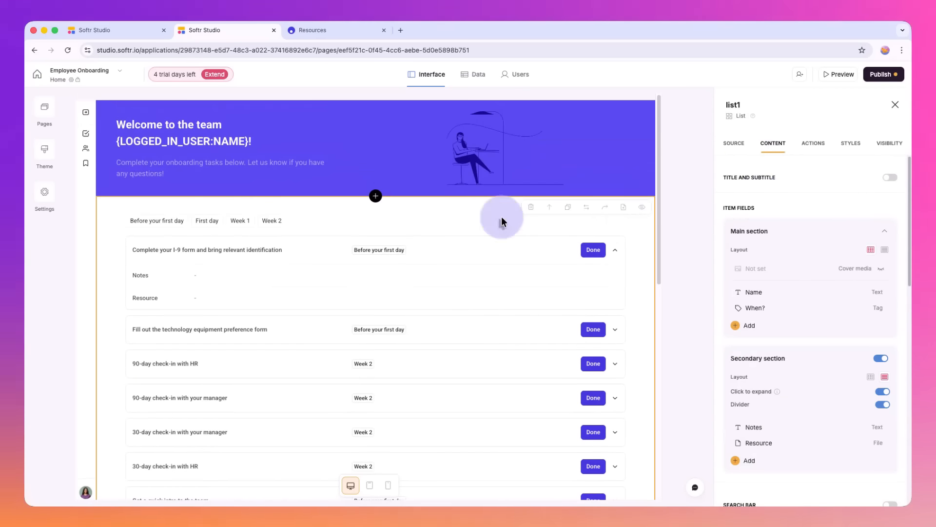
left_click(894, 182)
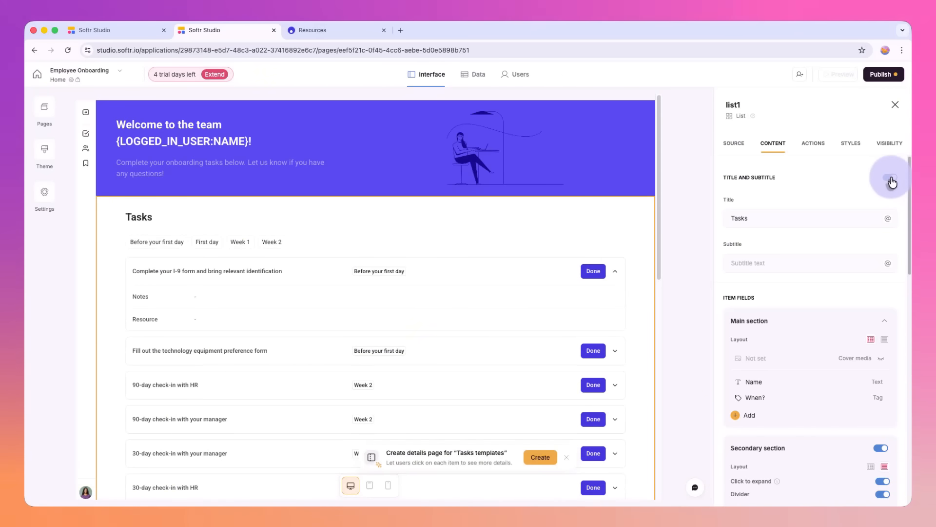
left_click(892, 182)
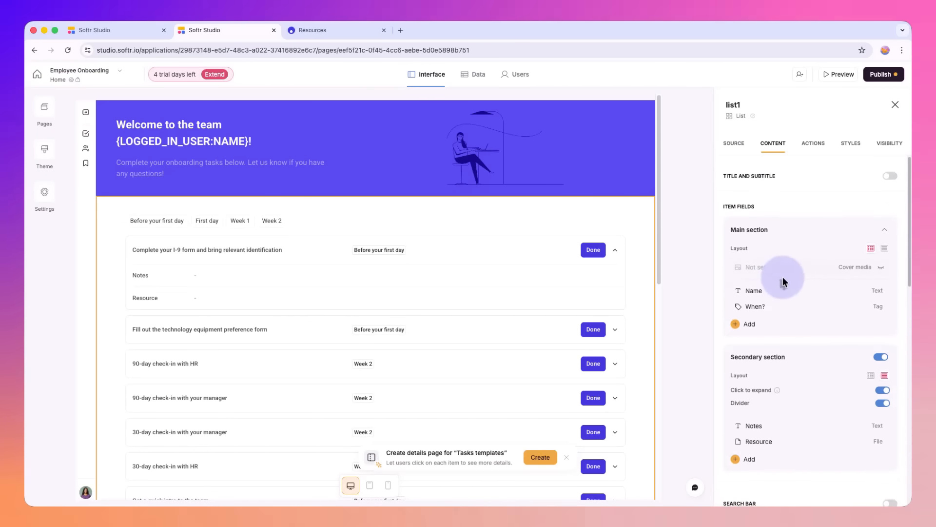
Step: Turn the task list's secondary section off and back on to compare the item layout
scroll(780, 273, "down", 1)
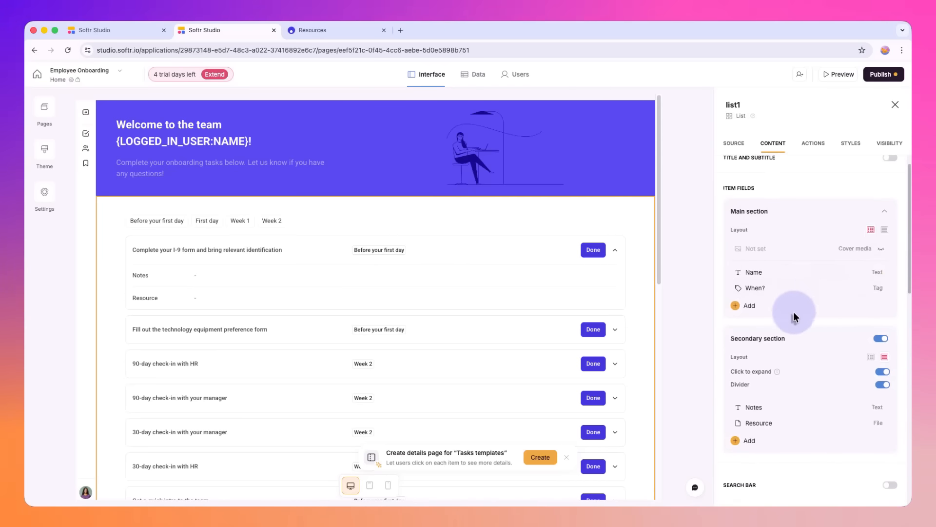
scroll(792, 307, "down", 1)
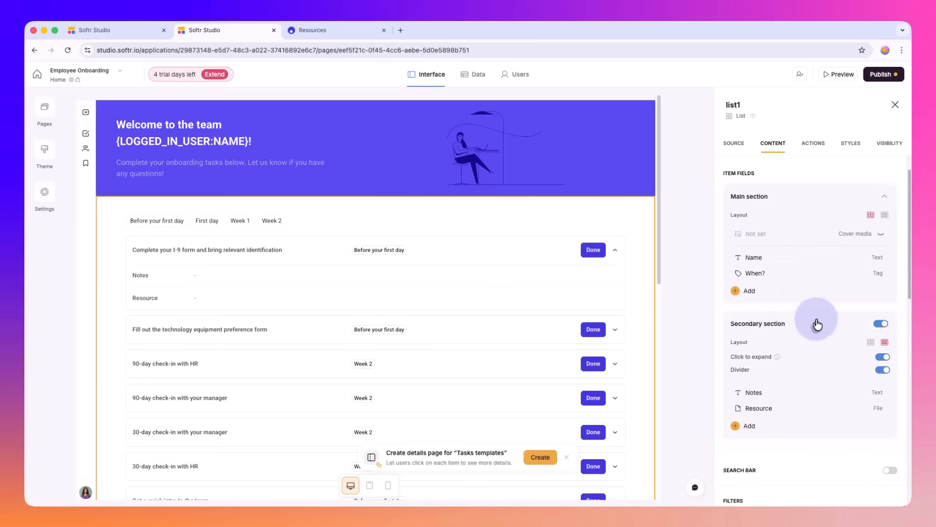
left_click(799, 331)
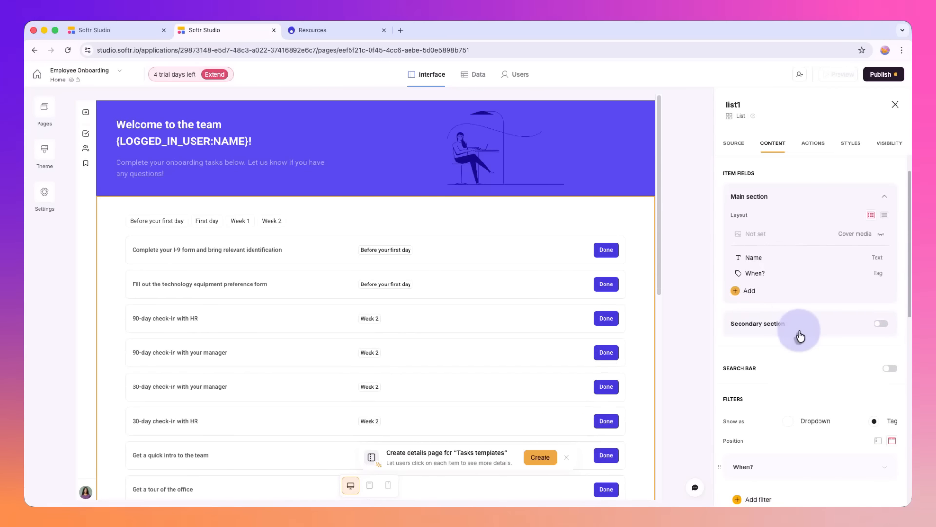
left_click(799, 331)
left_click(881, 325)
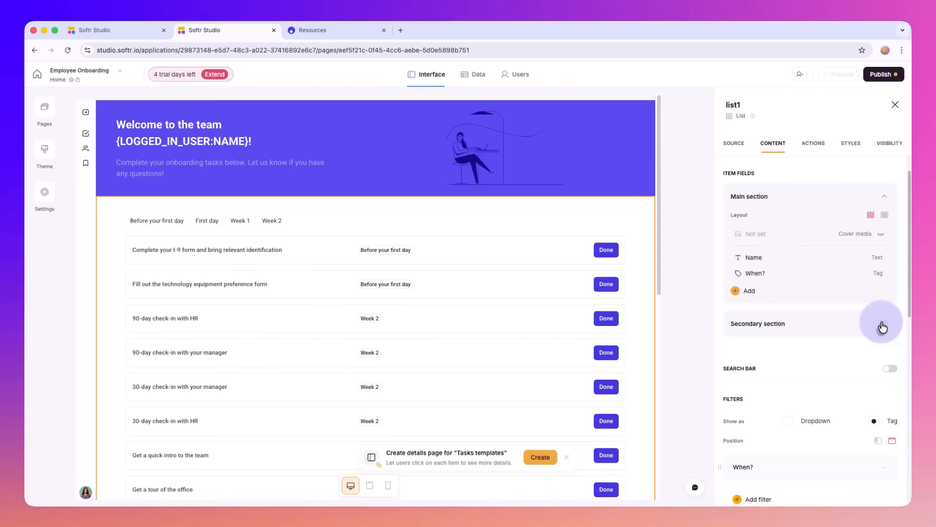
left_click(883, 326)
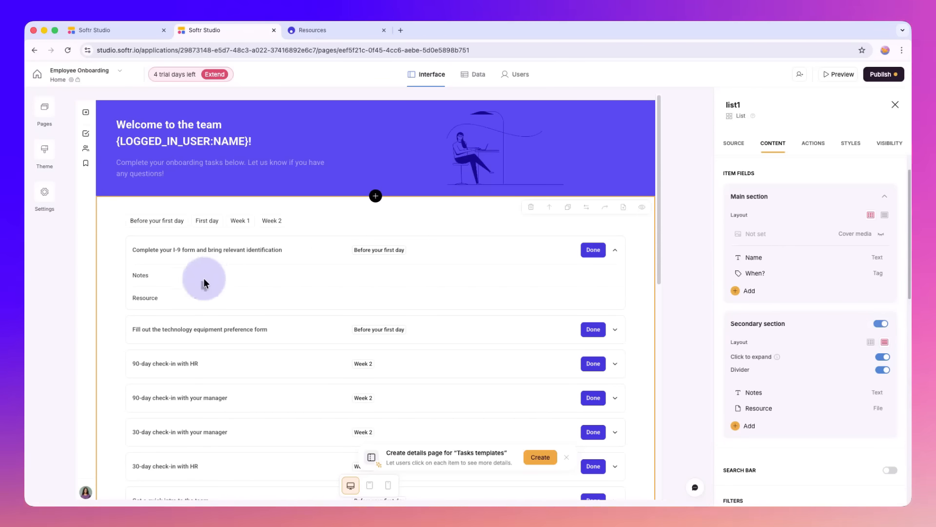
Step: Review the task list's remaining content settings, including item fields, filters, mobile filter labels, the see more button and block embedding
mouse_move(771, 361)
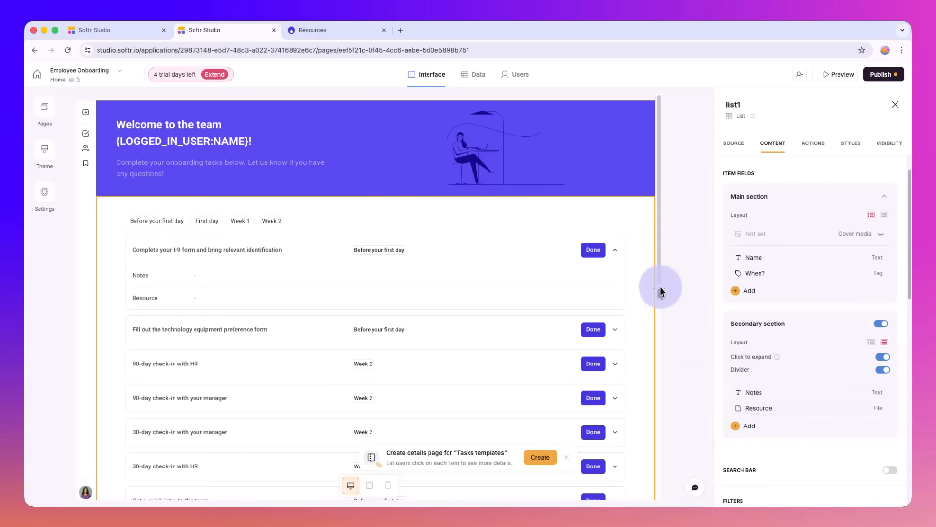
scroll(613, 326, "down", 3)
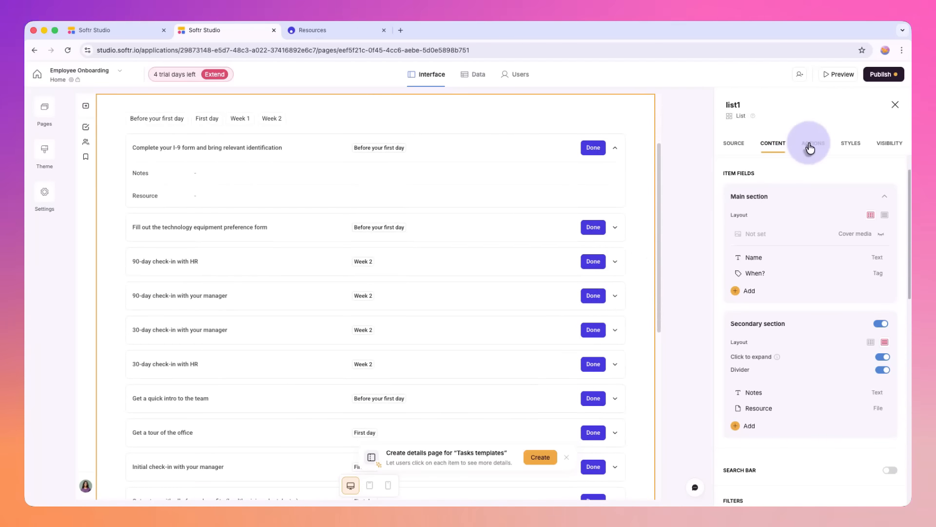
scroll(831, 340, "down", 10)
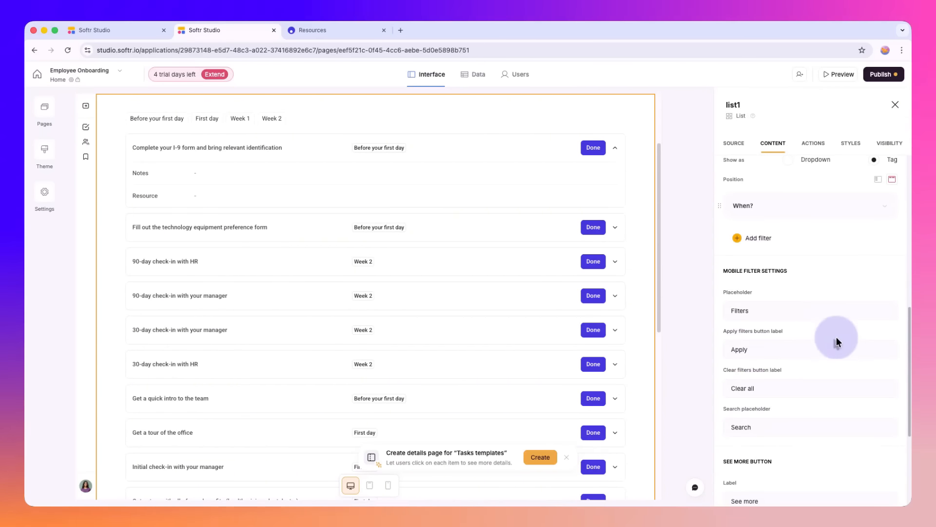
scroll(805, 305, "up", 10)
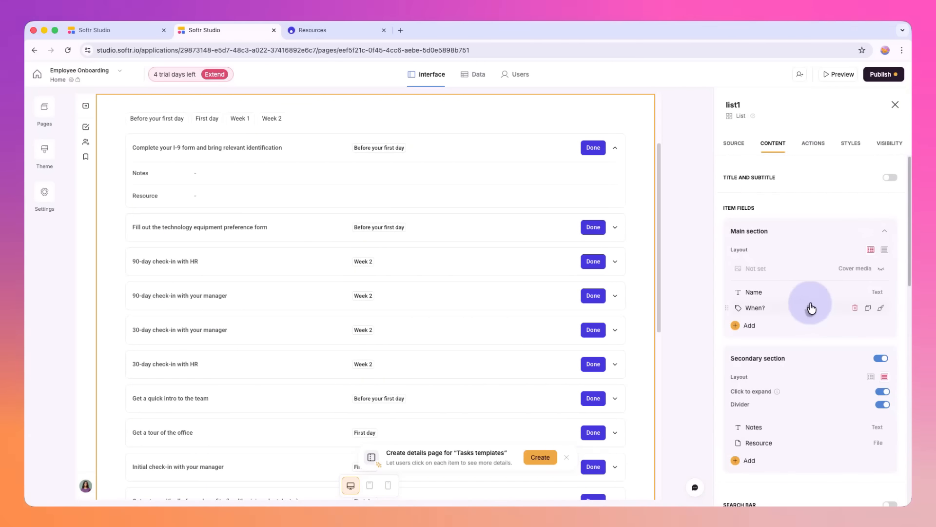
scroll(811, 307, "down", 15)
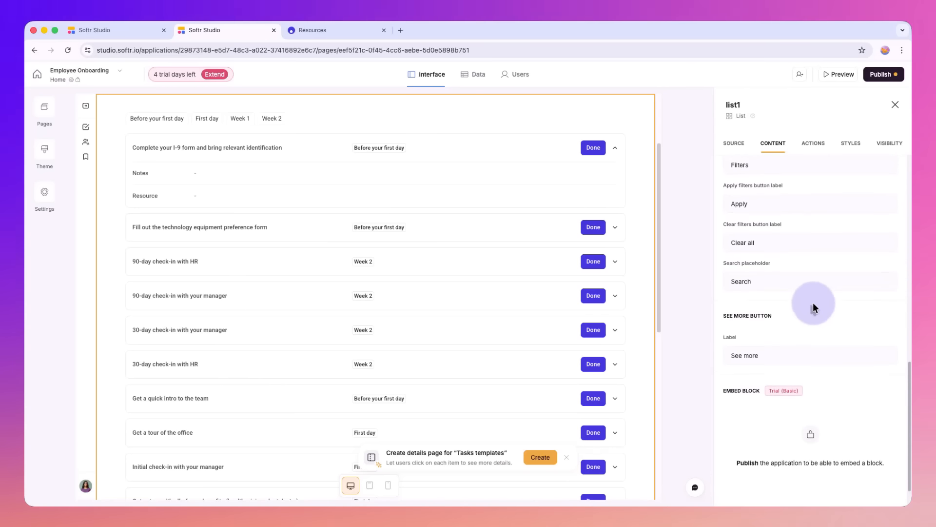
scroll(809, 292, "up", 8)
Step: Examine the task list's actions, including the Done item button's one-click update of the Completion field, and collapse the button's settings
left_click(814, 144)
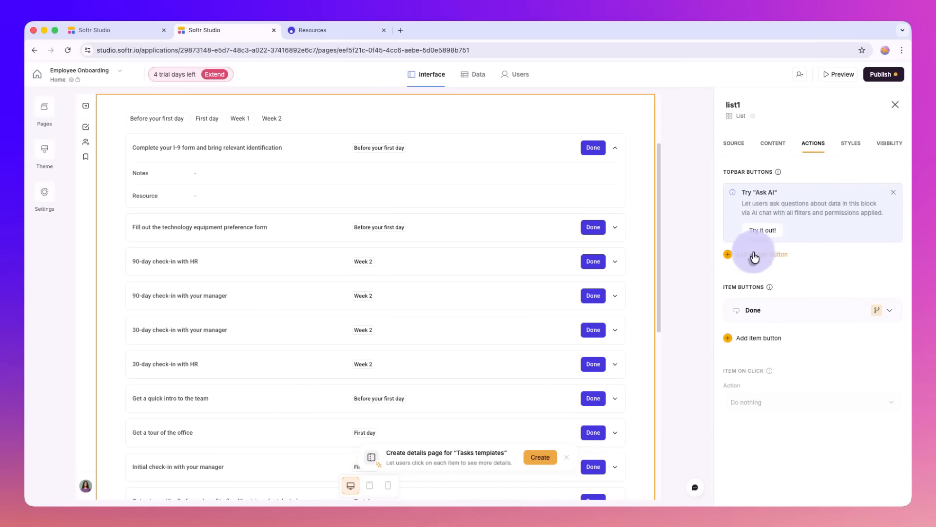
scroll(648, 213, "up", 3)
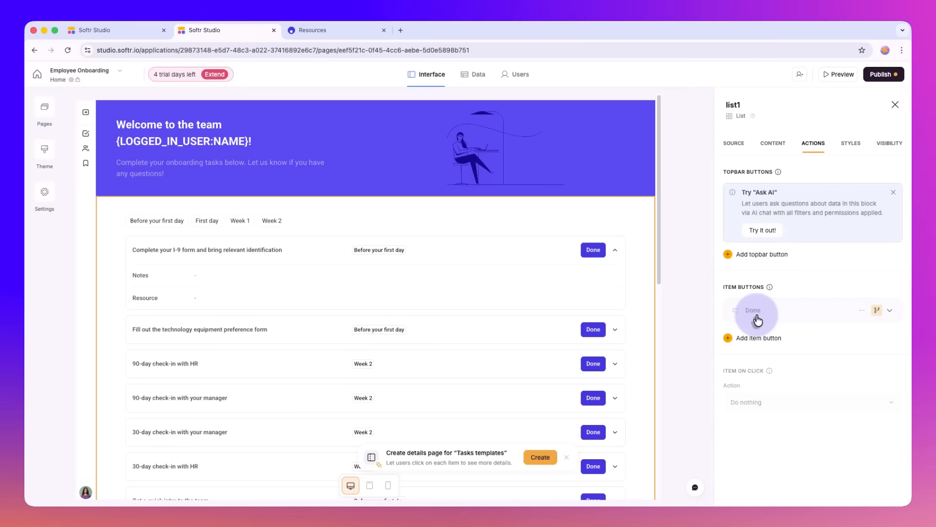
left_click(757, 318)
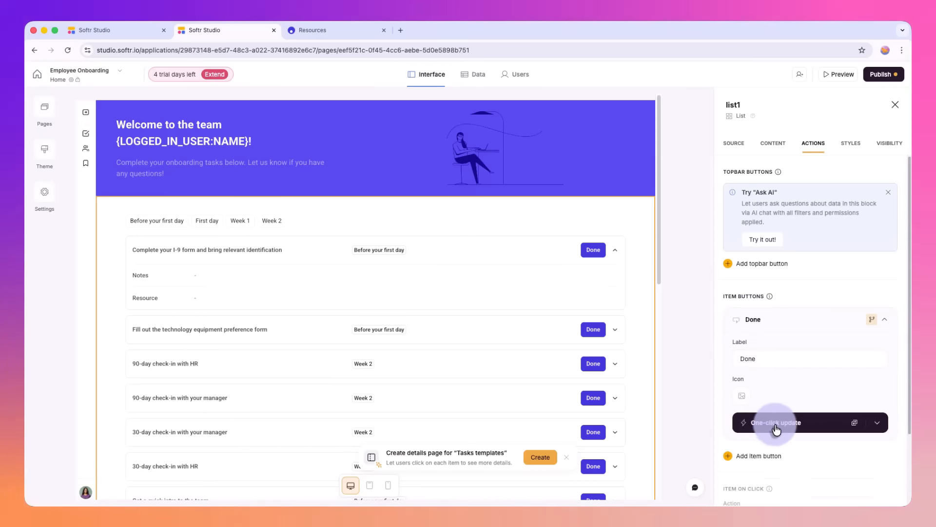
left_click(776, 422)
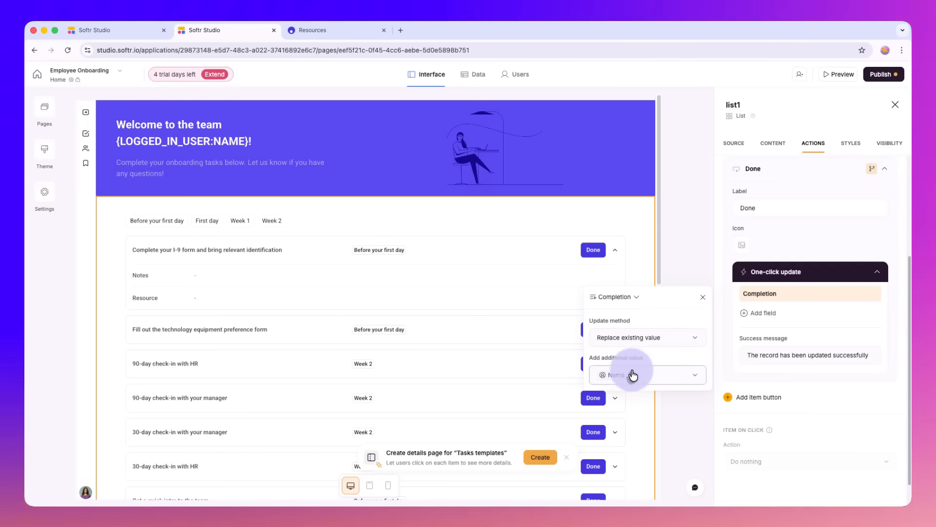
left_click(780, 271)
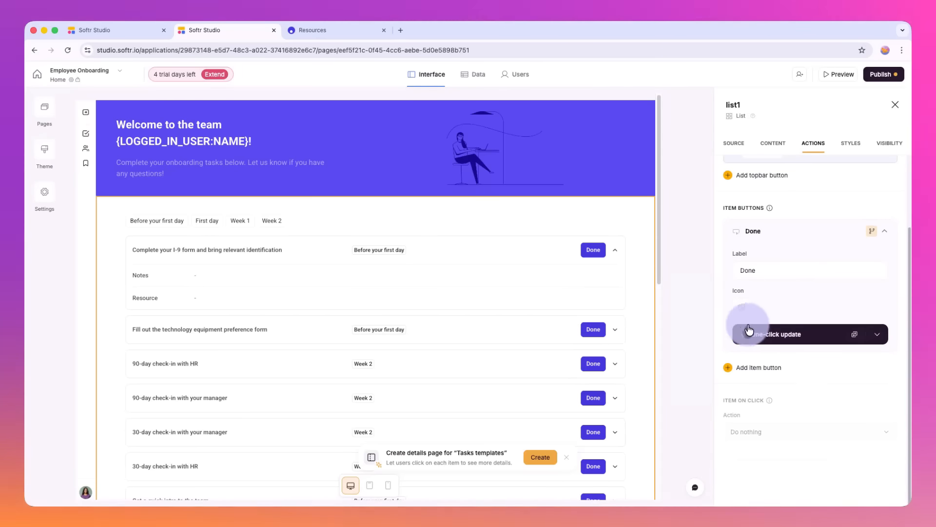
left_click(771, 235)
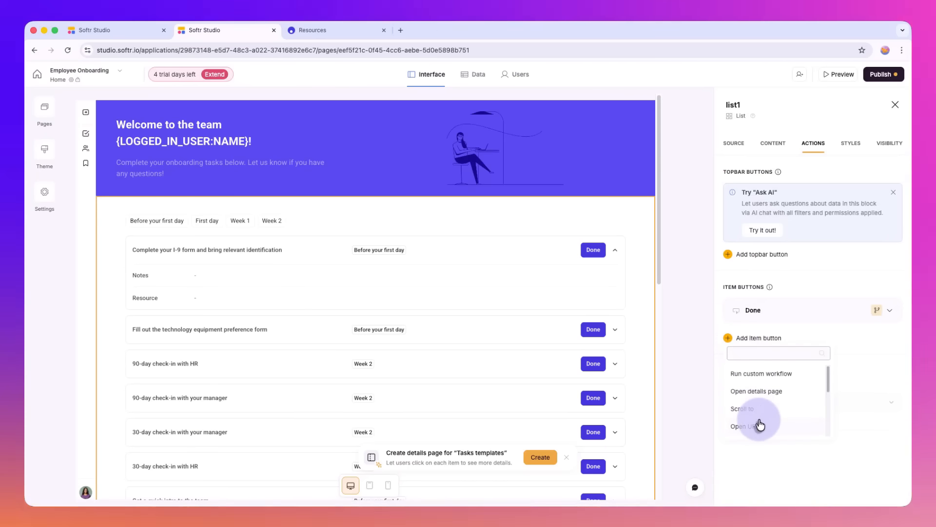
Step: Try an Open URL item button on the task list, check its selectable URL fields, and delete the button
left_click(761, 423)
scroll(760, 390, "down", 1)
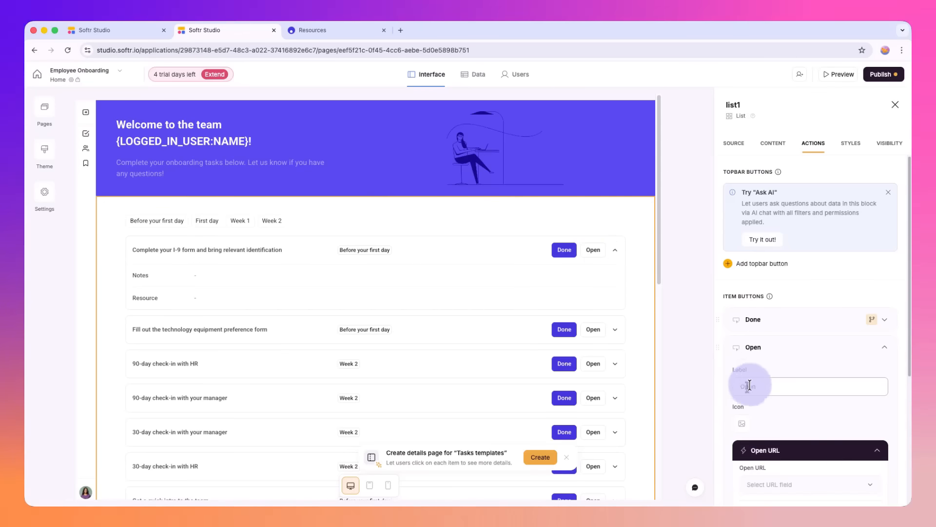
left_click(778, 431)
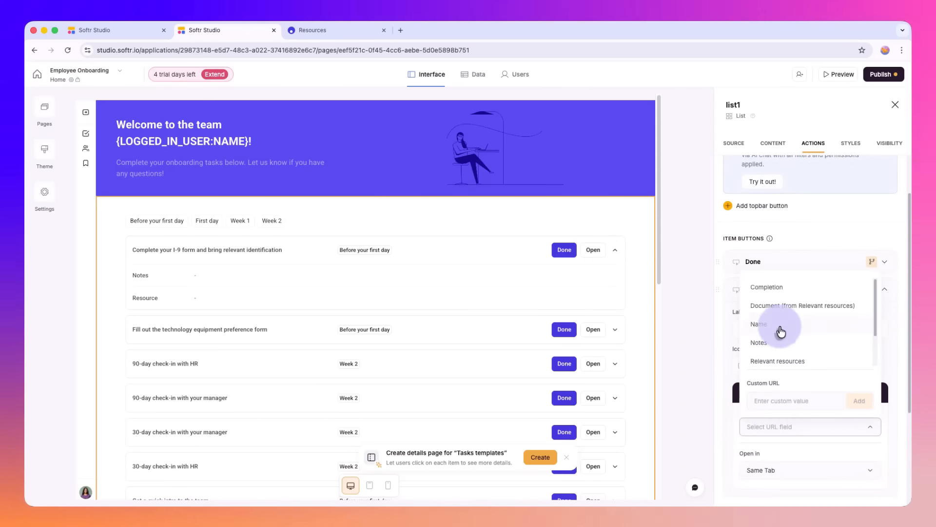
left_click(768, 437)
left_click(772, 428)
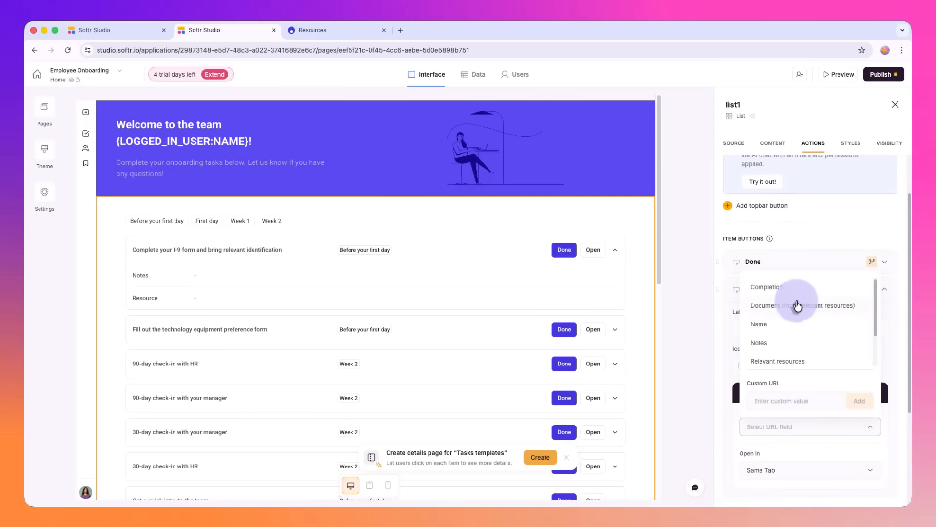
left_click(781, 265)
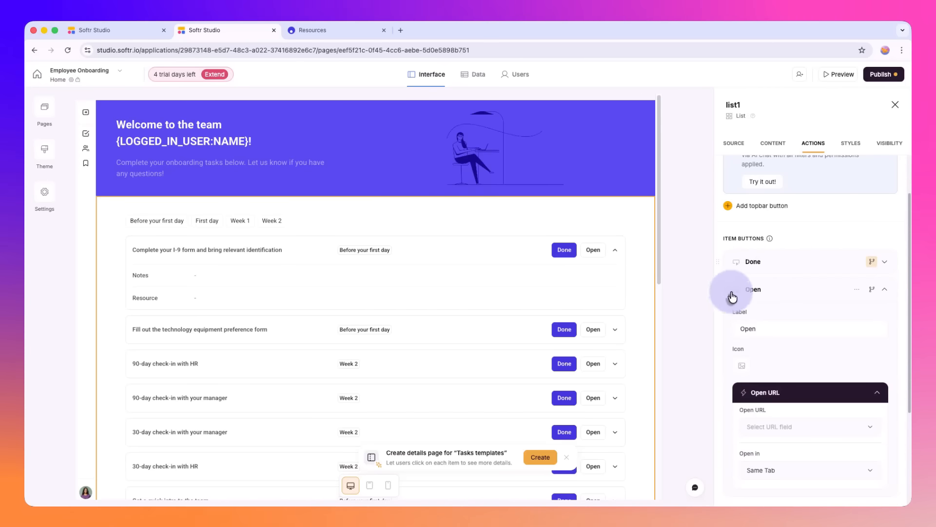
left_click(832, 327)
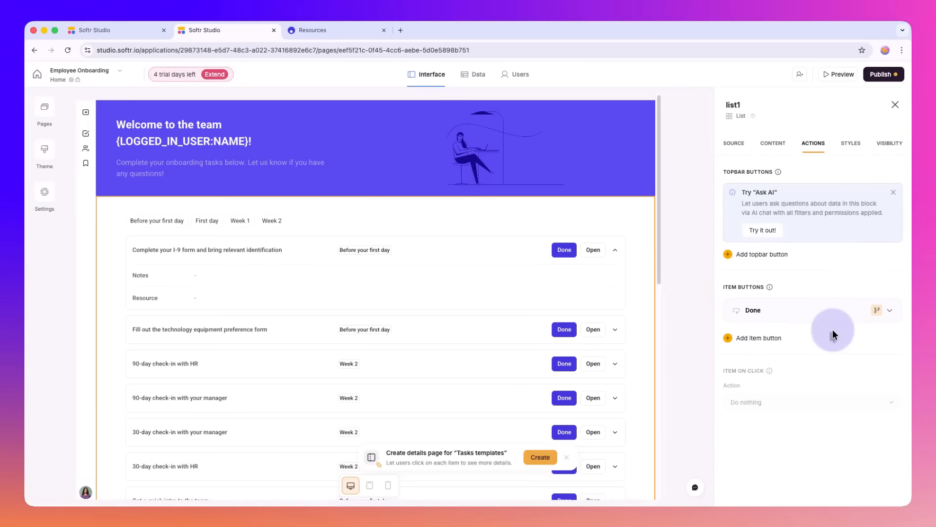
Step: Add an Add record topbar button to the task list and review its modal and form submission settings
left_click(776, 255)
left_click_drag(826, 287, 828, 317)
left_click(780, 311)
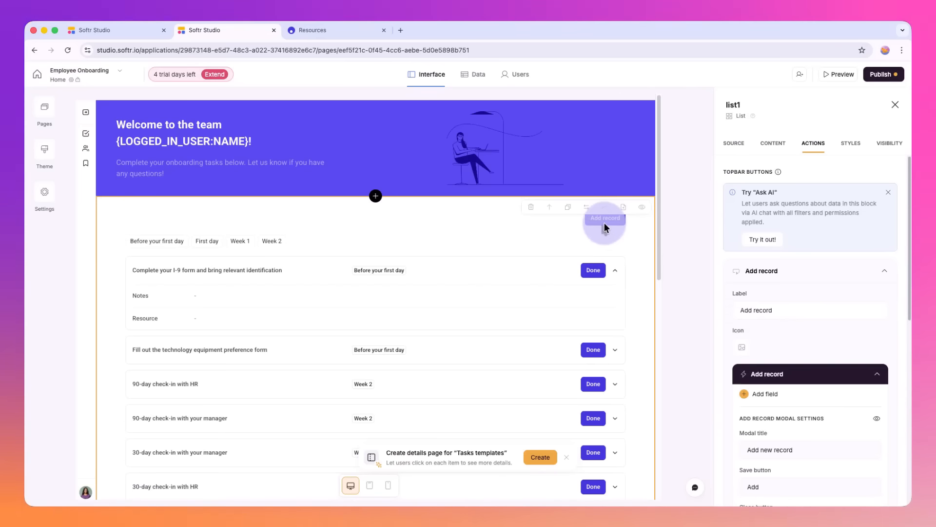
scroll(610, 246, "down", 2)
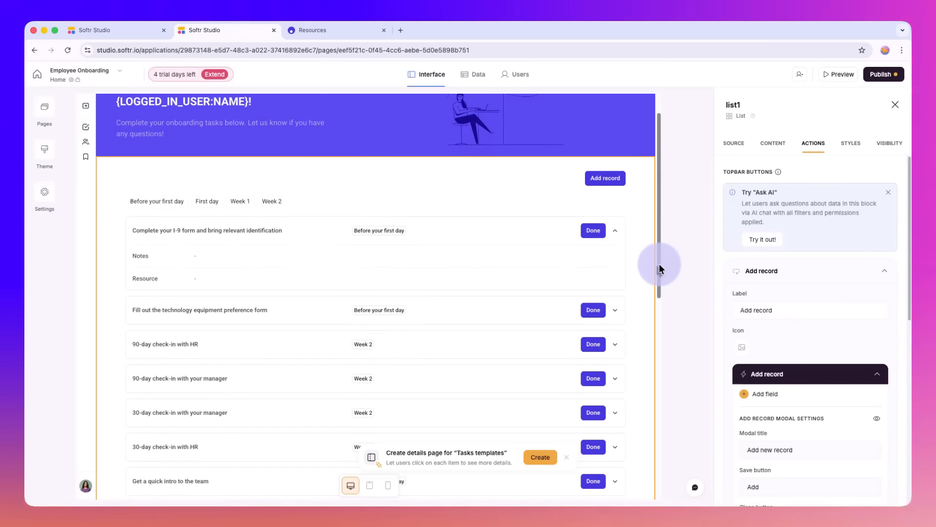
scroll(652, 267, "down", 2)
scroll(776, 395, "down", 1)
scroll(776, 396, "down", 3)
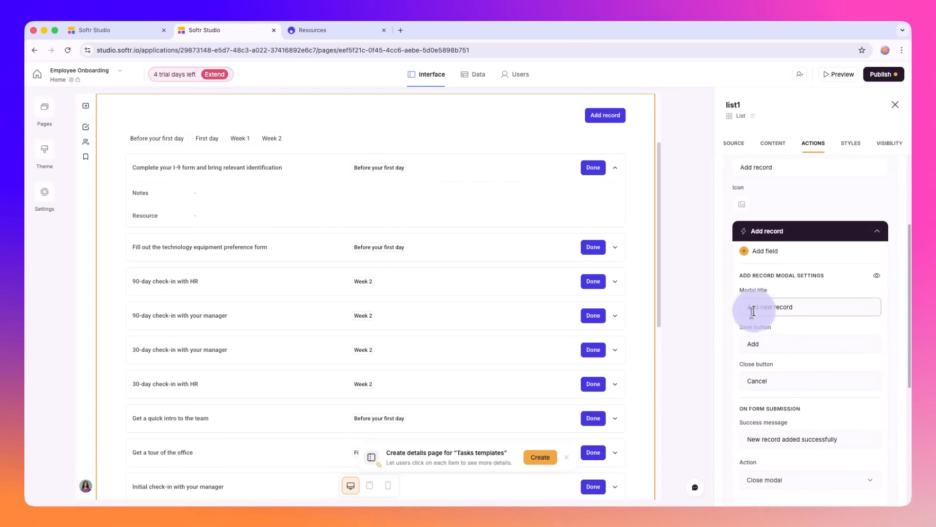
scroll(816, 310, "up", 3)
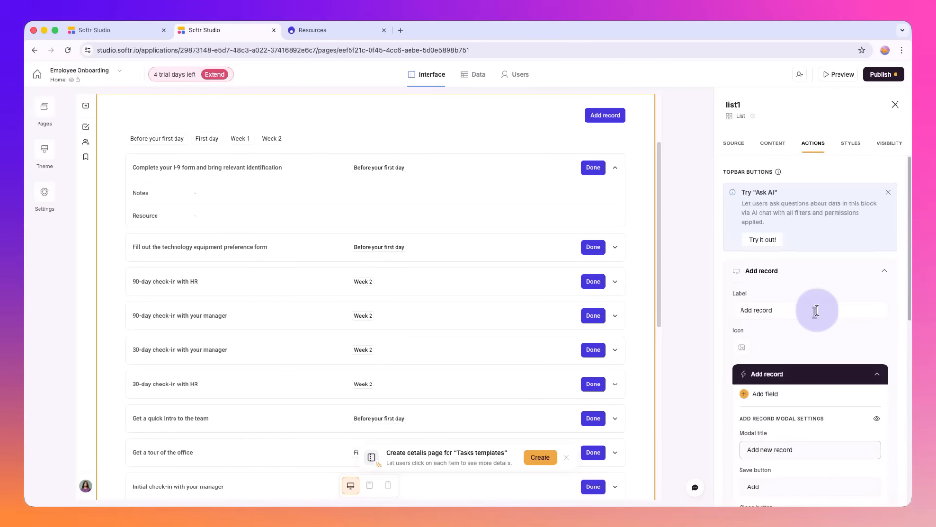
Step: Review the Add record button's modal title, save and close button labels, success message and submission action
scroll(816, 310, "down", 4)
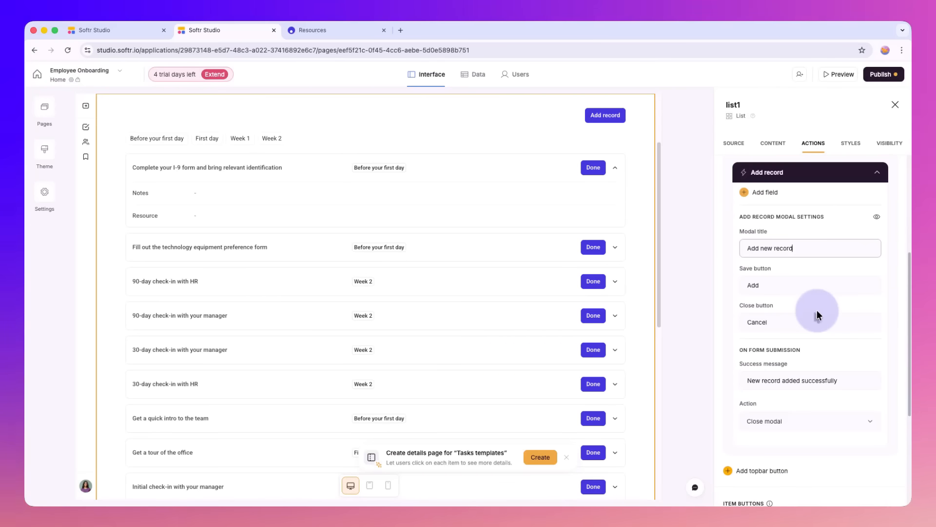
left_click(792, 248)
scroll(783, 244, "up", 1)
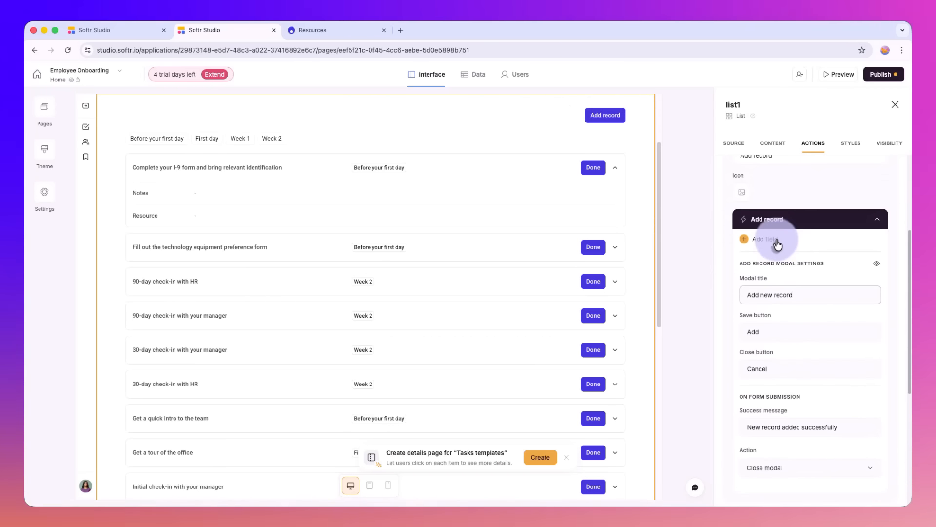
scroll(641, 158, "up", 3)
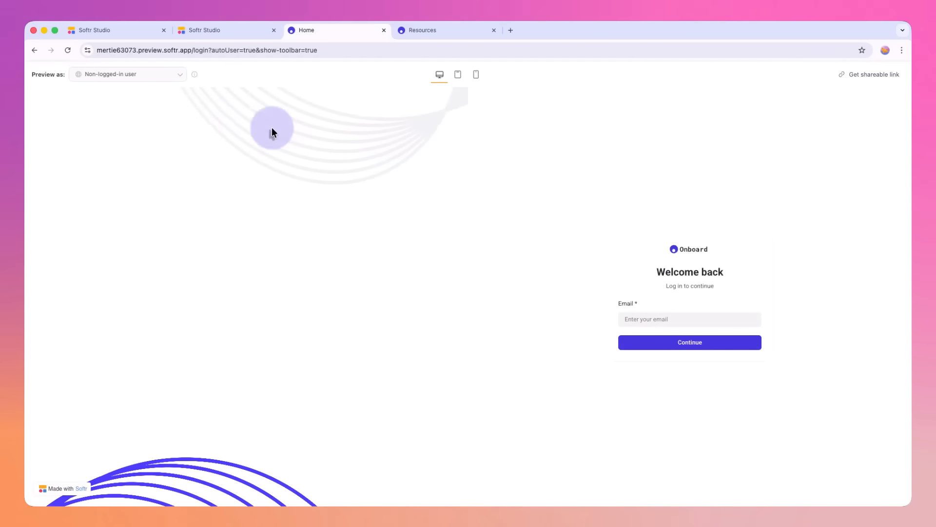
Step: Preview the app as a sample employee account and open the task list's Add record form
left_click(151, 75)
left_click(129, 166)
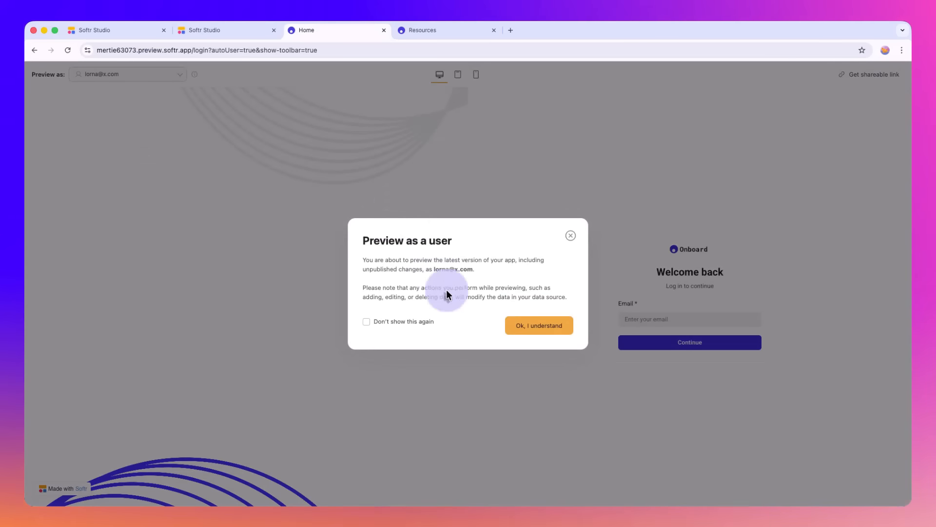
left_click(534, 326)
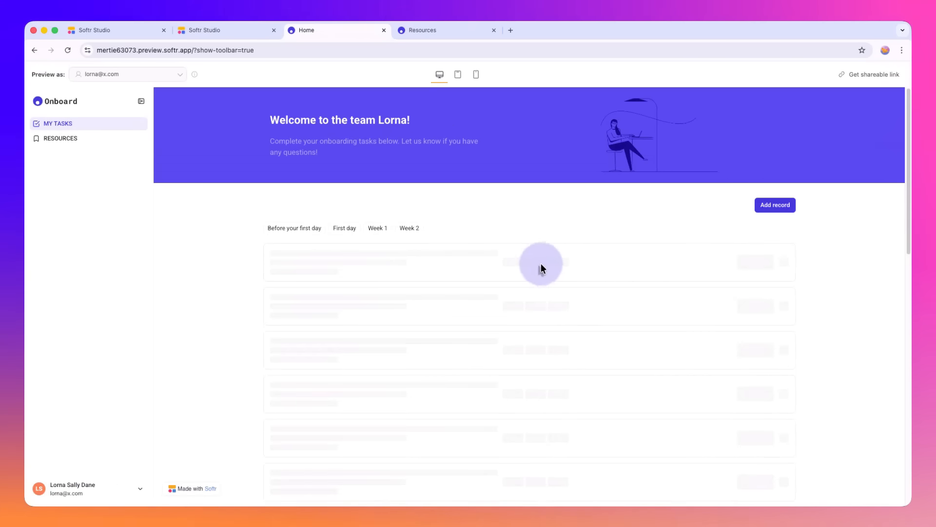
left_click(778, 207)
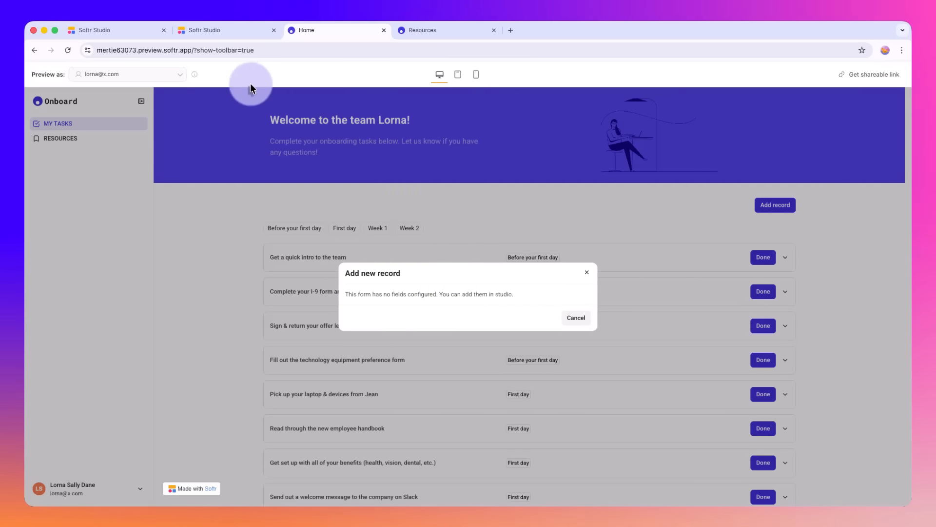
Step: Return to the Studio editor and check the fields available for the Add record form and the list's source table
left_click(233, 30)
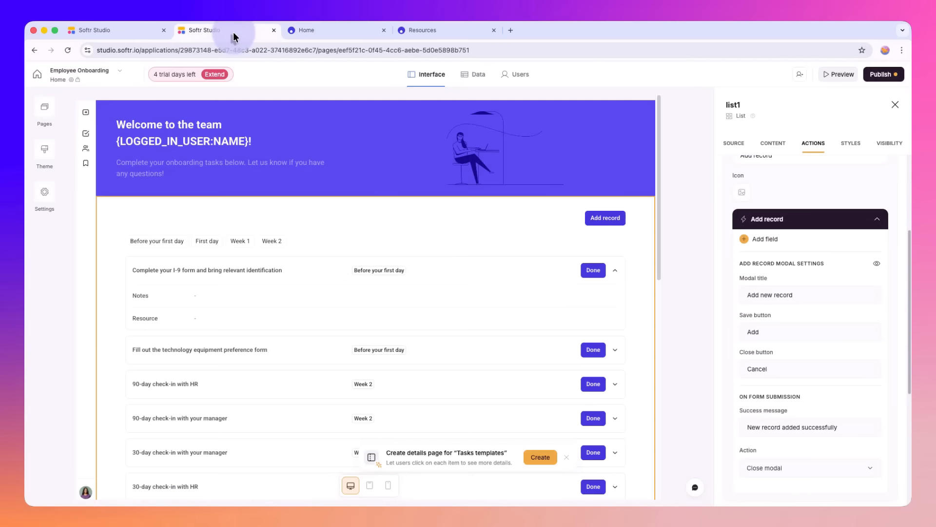
left_click(765, 239)
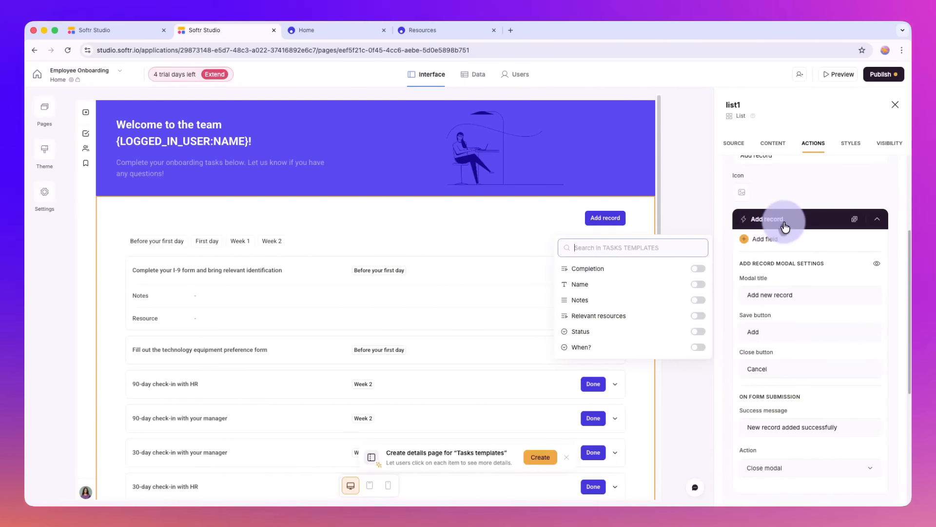
left_click(784, 226)
scroll(776, 215, "up", 3)
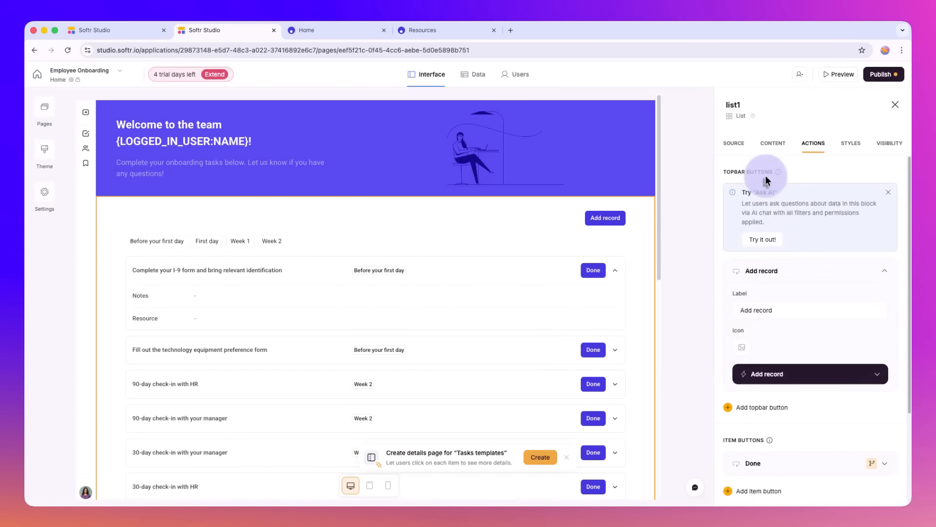
left_click(739, 150)
left_click(783, 146)
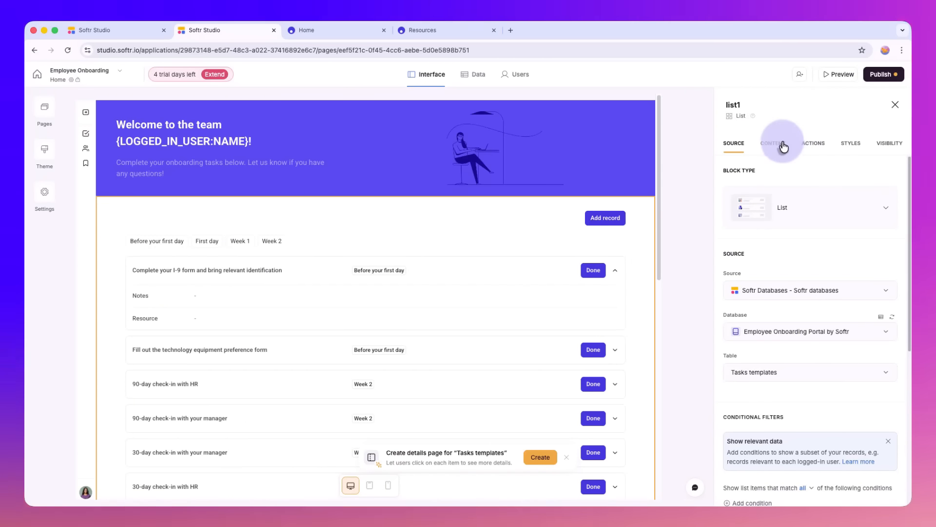
Step: Open the Employee Onboarding Portal by Softr database and compare the Tasks templates table's fields with the list's item fields
left_click(147, 31)
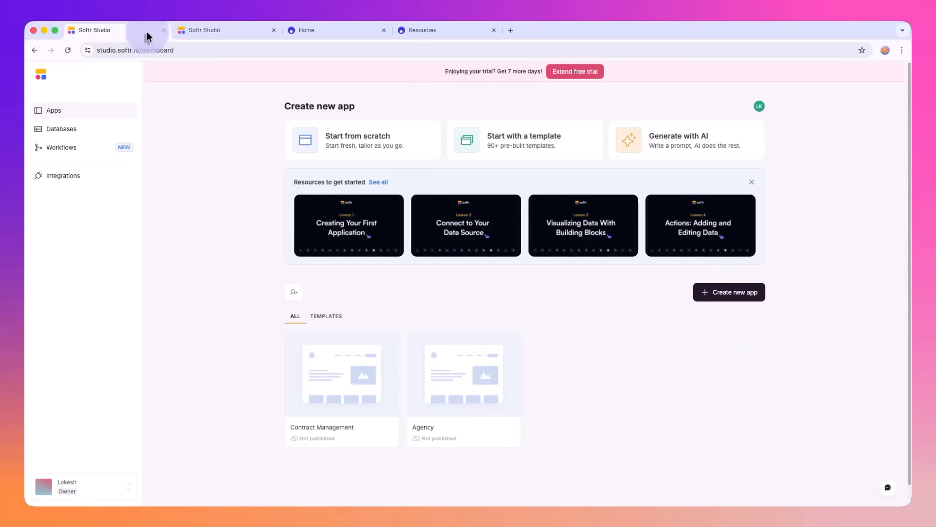
left_click(84, 131)
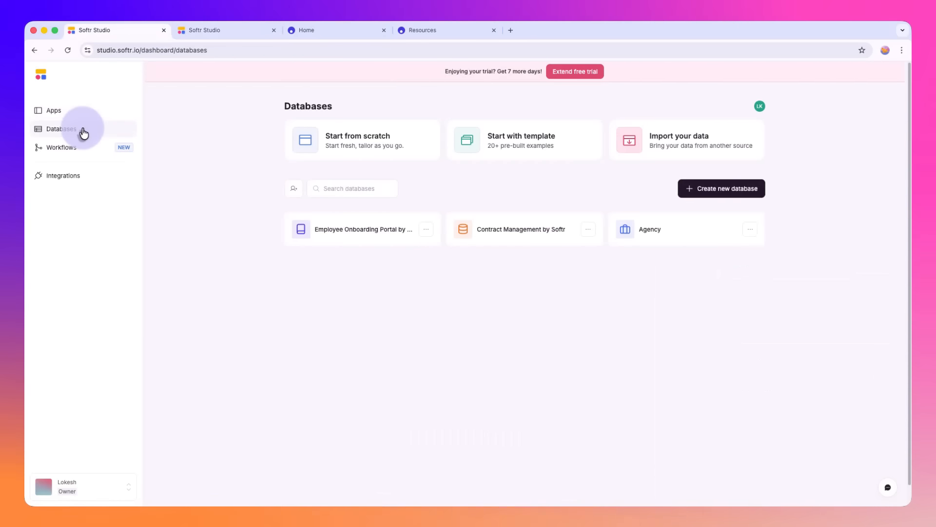
left_click(317, 213)
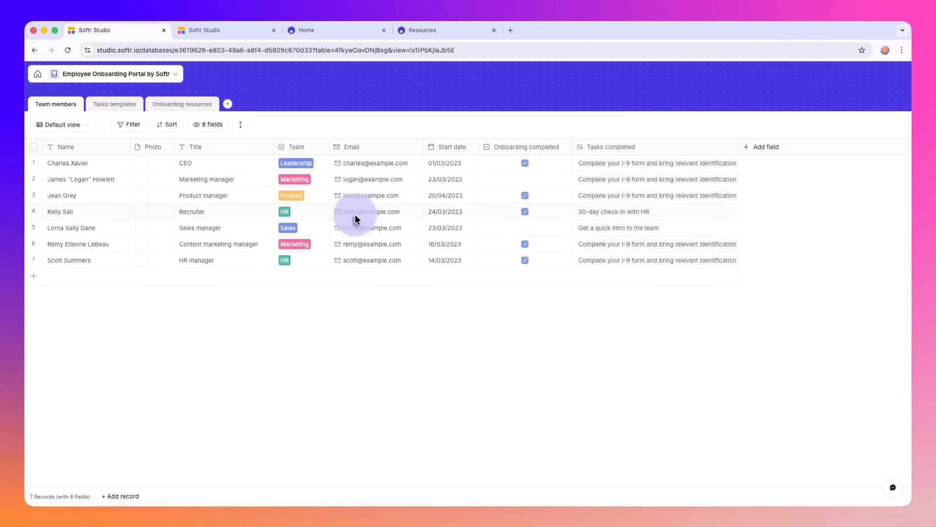
left_click(108, 109)
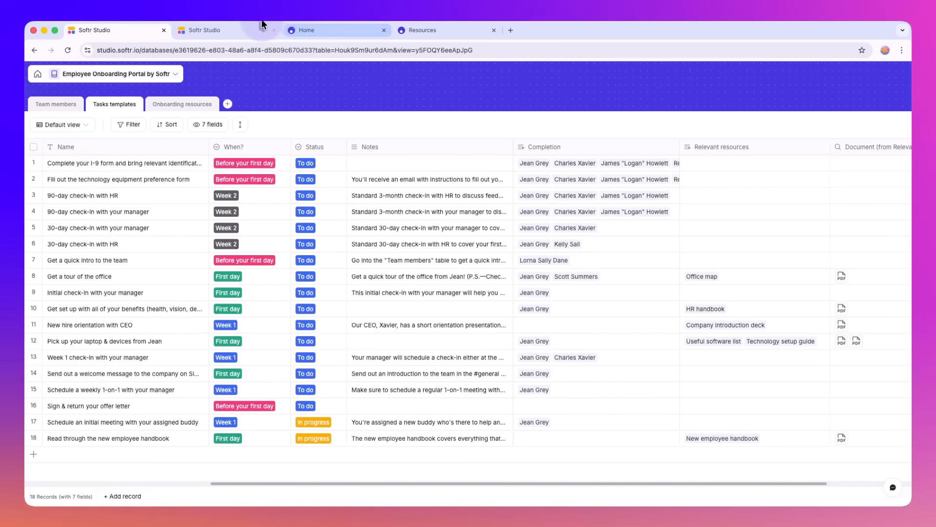
left_click(234, 25)
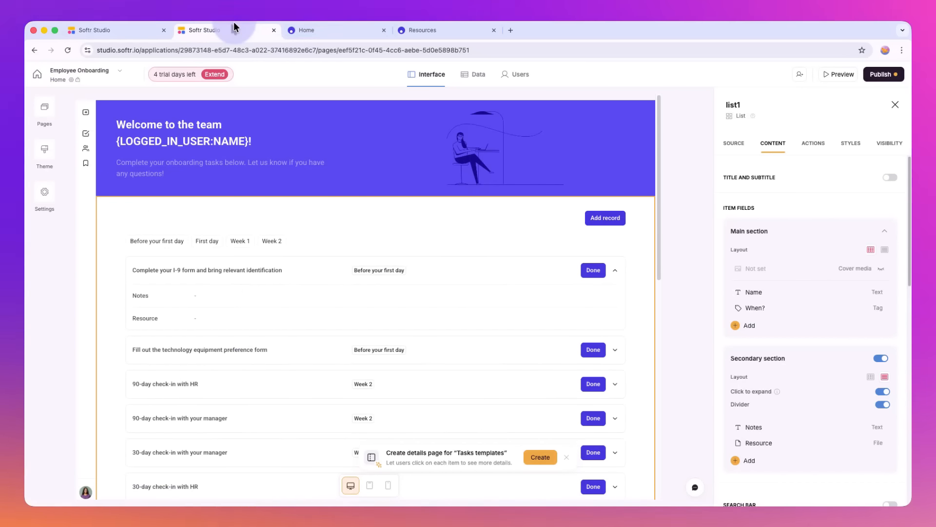
left_click(121, 31)
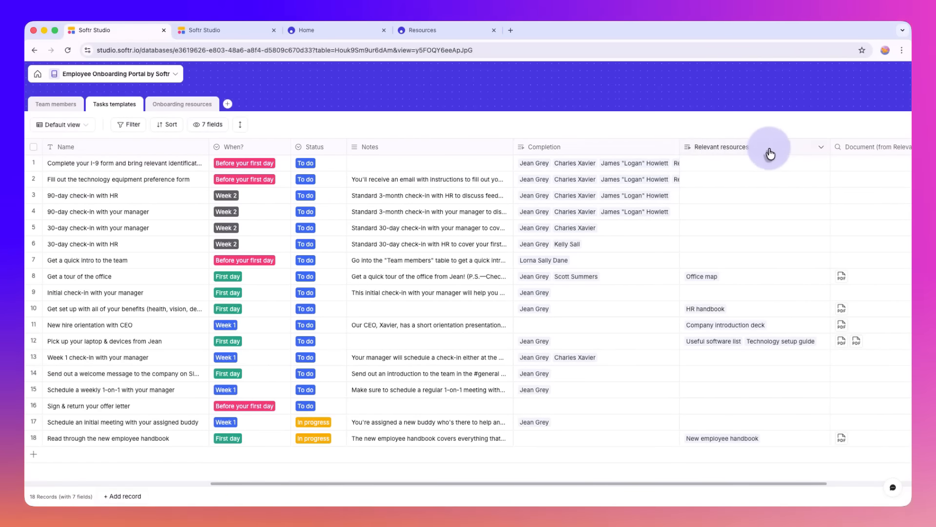
Step: Add the Name, Notes, Status and When? fields to the task list's Add record form
left_click(234, 30)
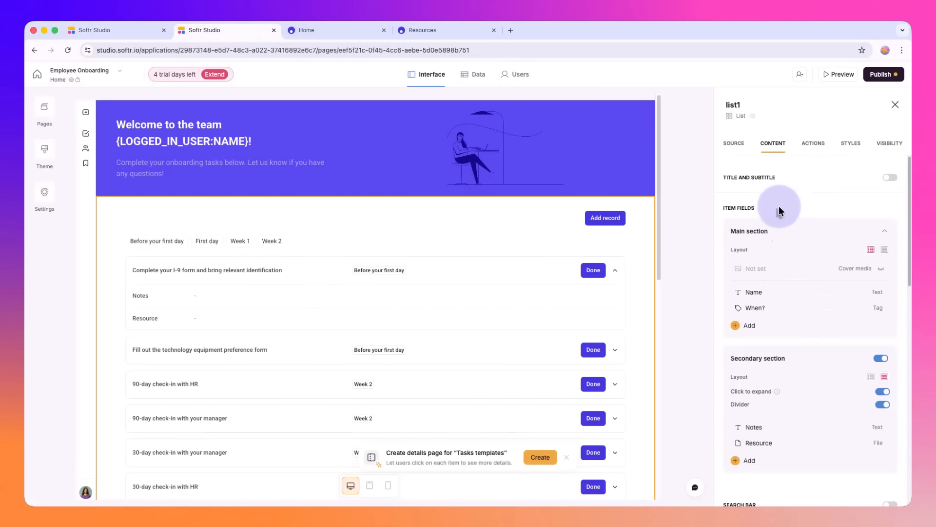
left_click(813, 145)
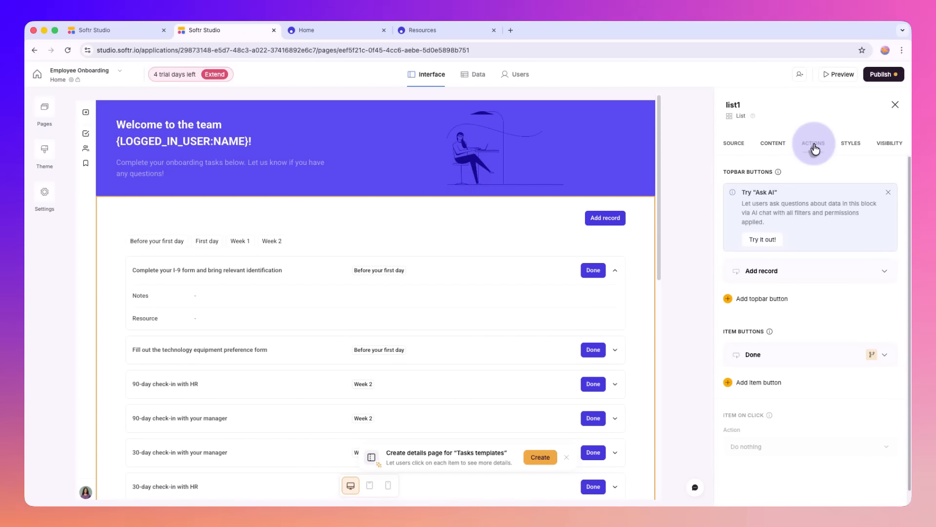
left_click(785, 267)
left_click(782, 375)
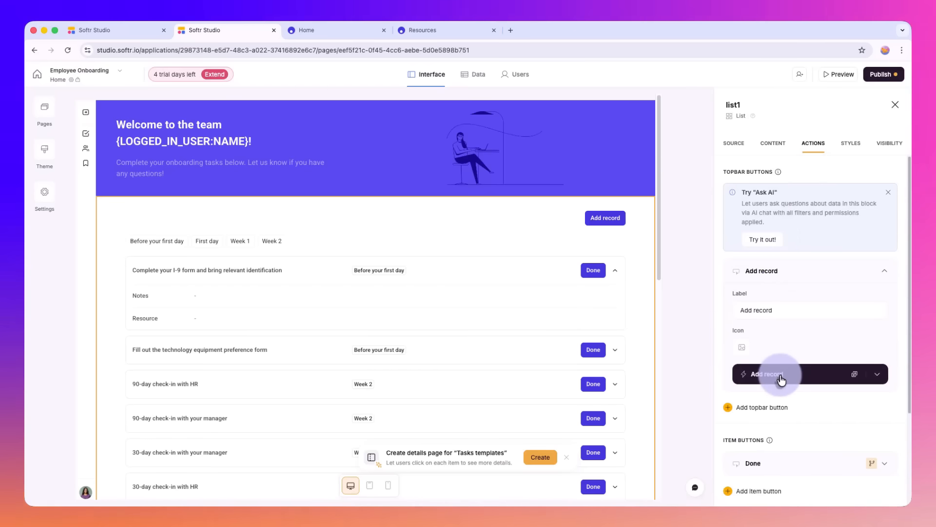
left_click(763, 394)
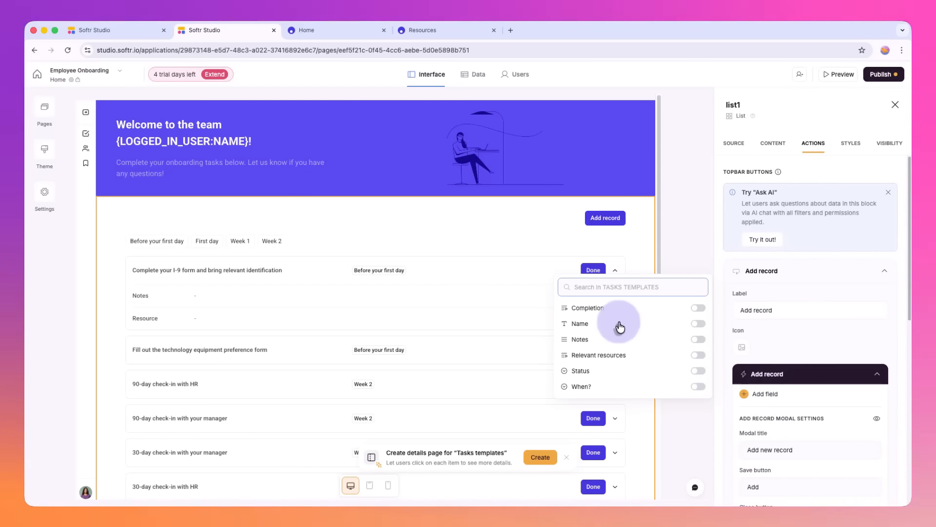
left_click(698, 323)
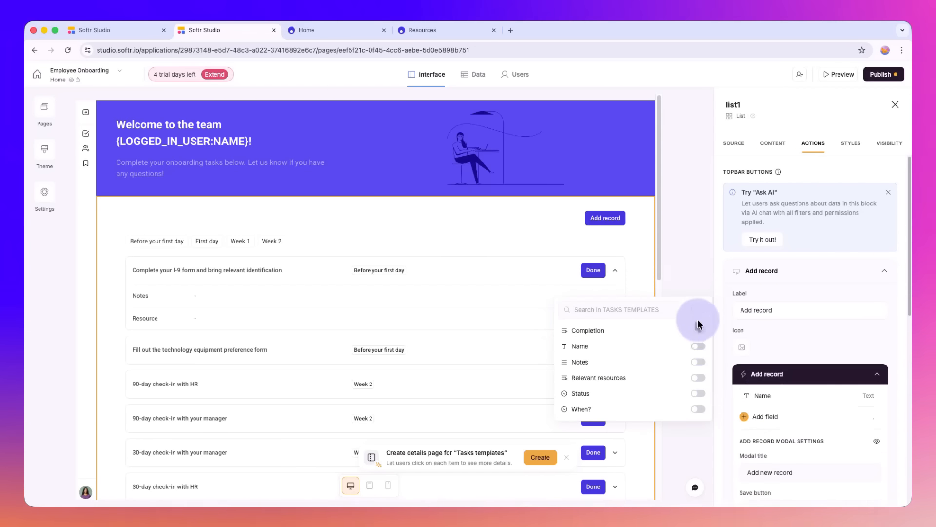
left_click(698, 363)
left_click(698, 413)
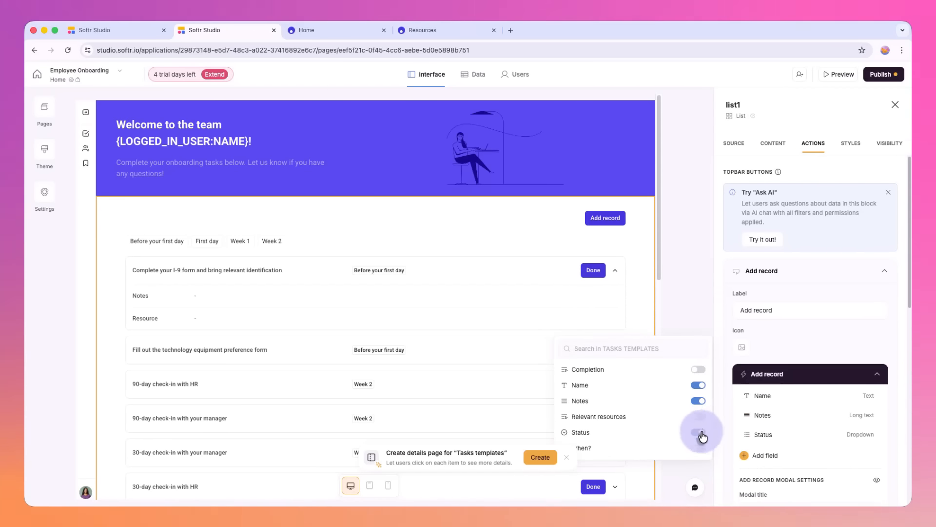
left_click(699, 448)
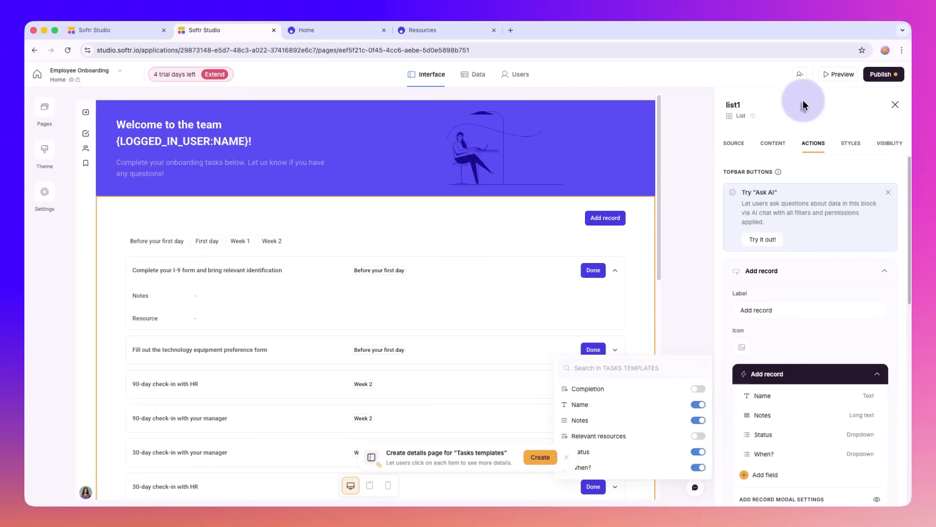
Step: Preview the app, open the Add record form, check its Name and Notes fields, and close the form without adding a record
left_click(832, 77)
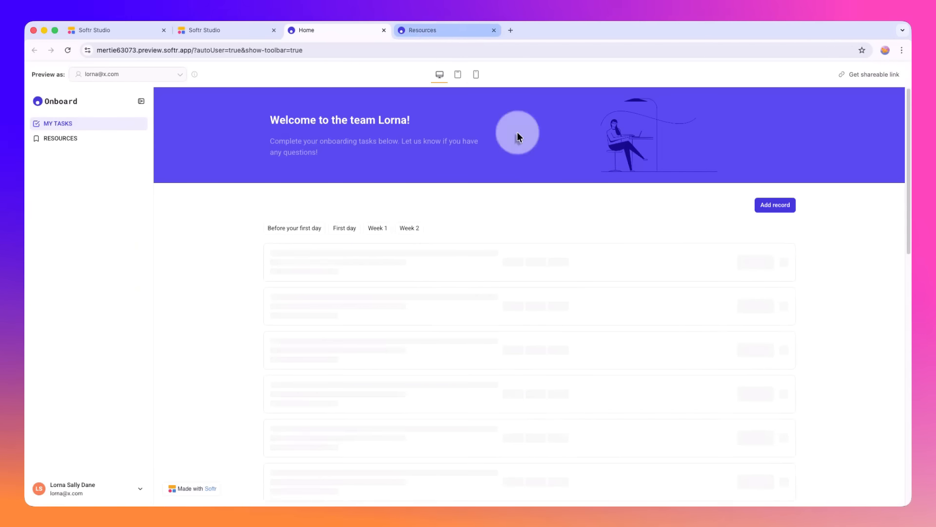
left_click(779, 208)
left_click(364, 239)
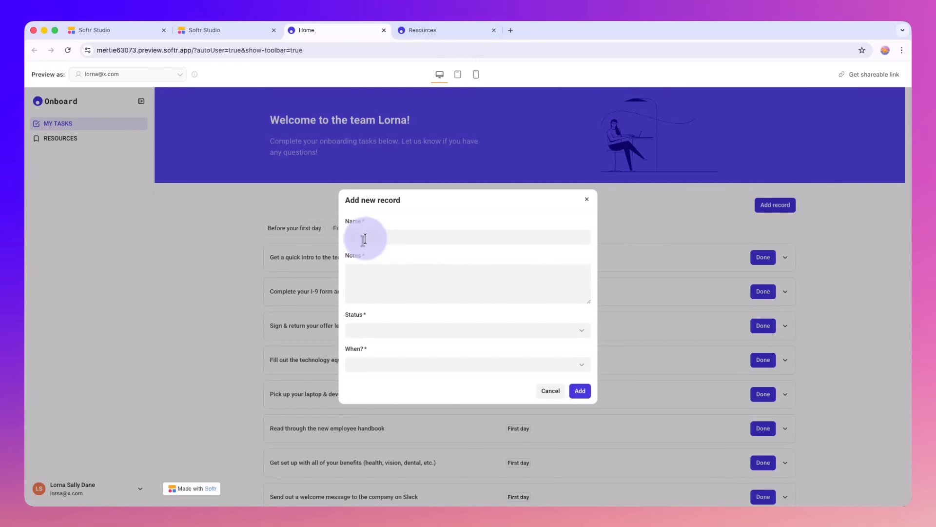
left_click(370, 281)
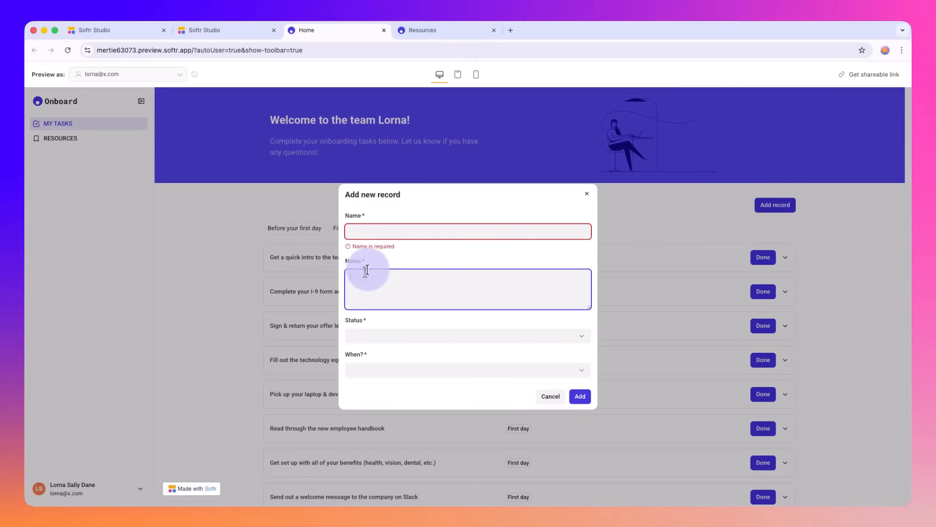
left_click(582, 194)
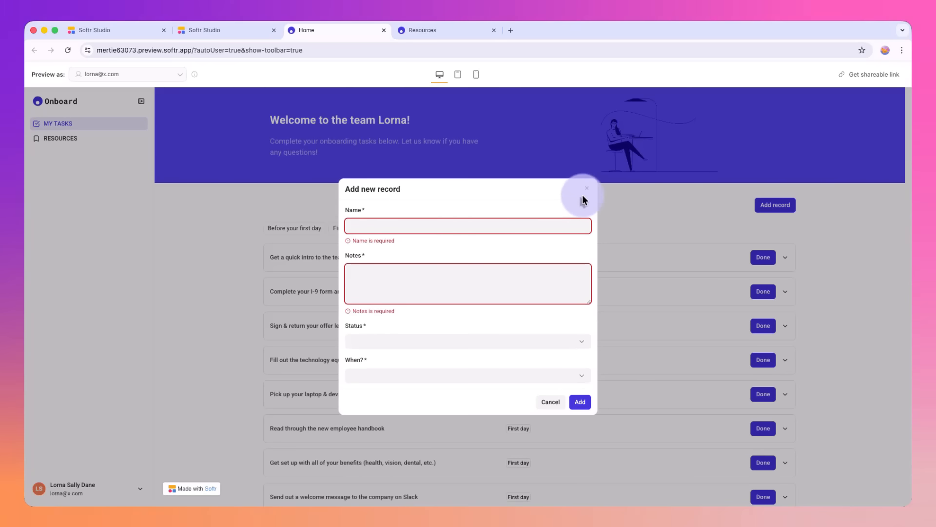
Step: Add a Delete record item button to the task list in the Studio editor and collapse its settings
left_click(233, 35)
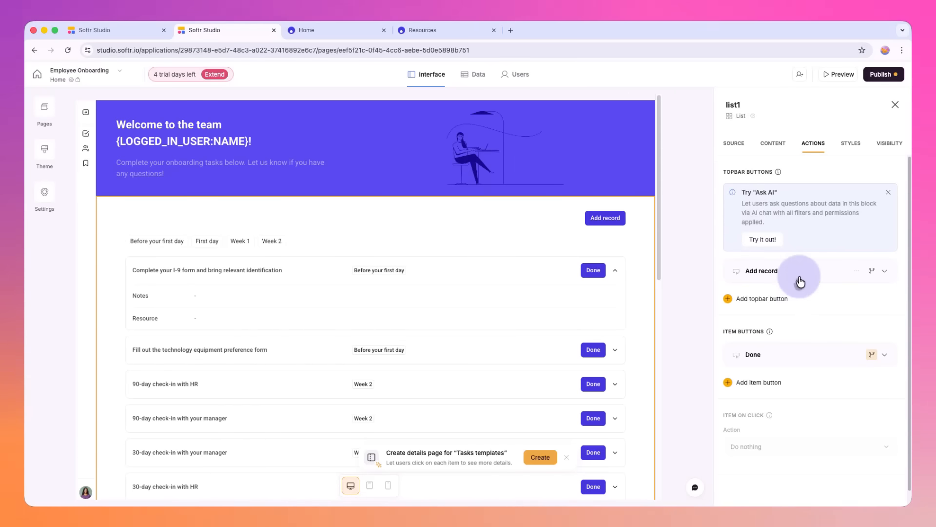
mouse_move(761, 332)
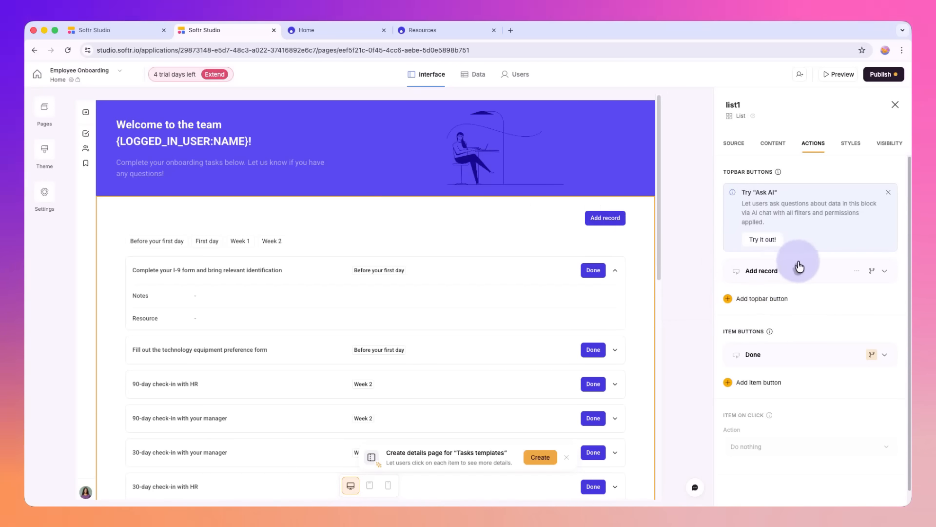
left_click(597, 273)
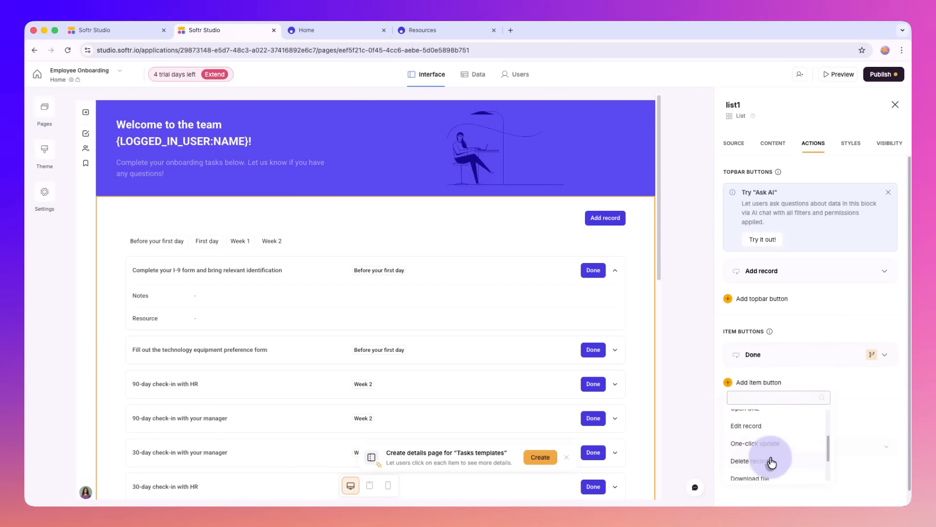
scroll(779, 398, "down", 1)
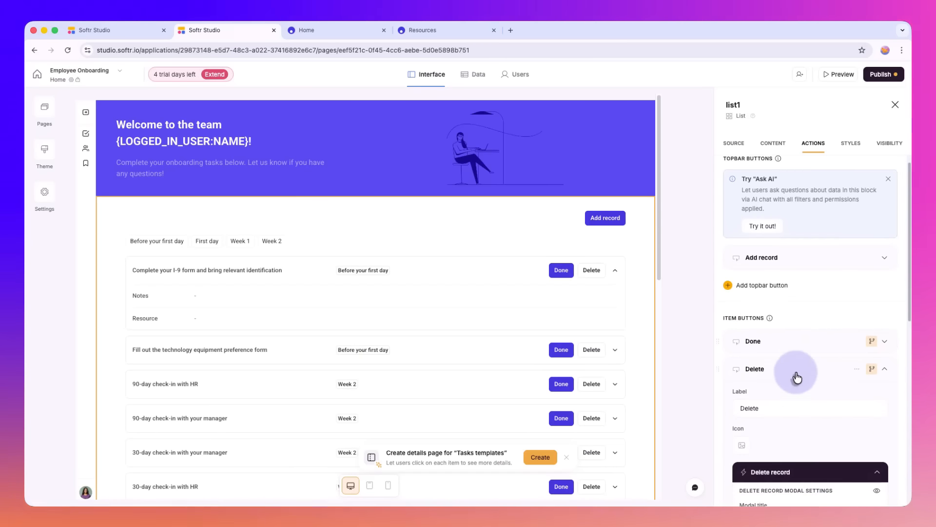
left_click(796, 375)
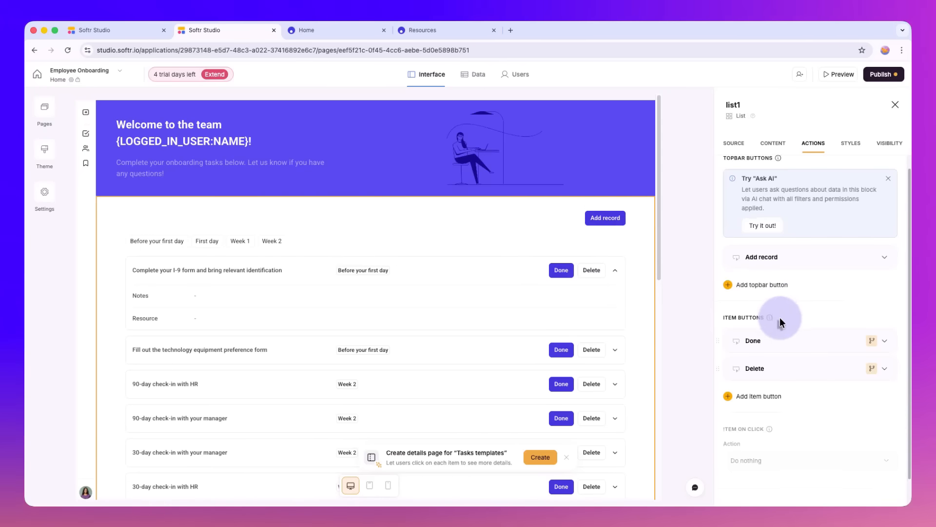
Step: Examine the task list's style settings, including block padding, background, border, card, title and item field styles
scroll(780, 317, "down", 2)
scroll(809, 234, "up", 3)
left_click(849, 145)
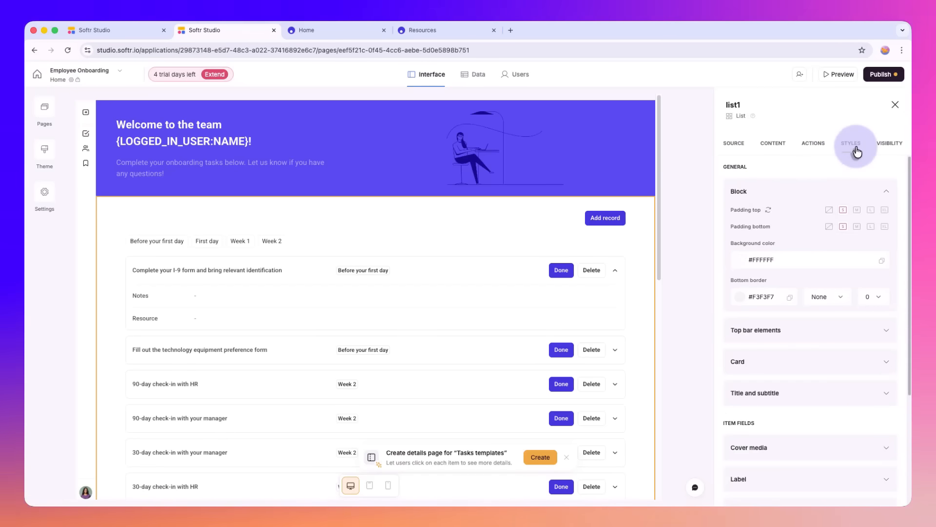
scroll(789, 226, "down", 3)
scroll(788, 228, "up", 3)
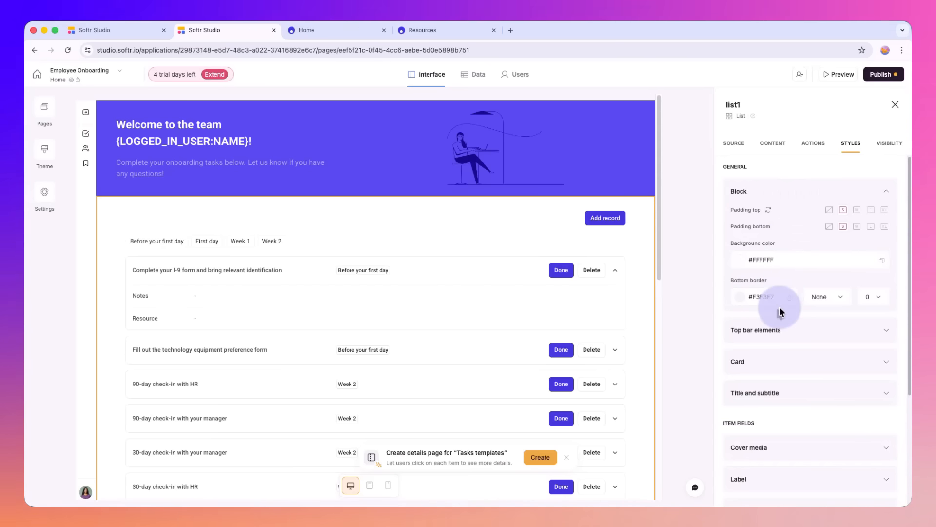
scroll(790, 351, "down", 2)
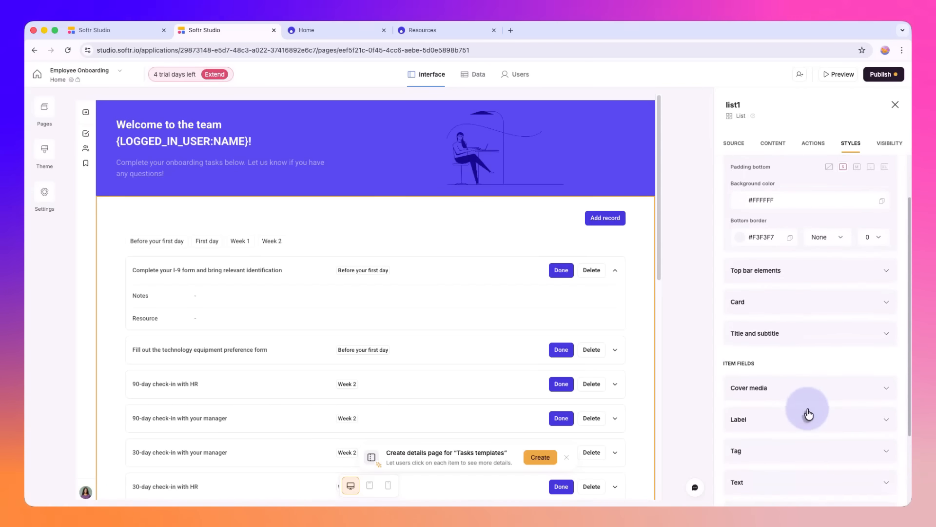
Step: Look over the remaining item field styles, open the app's theme settings, and examine the heading and body fonts
scroll(809, 413, "down", 3)
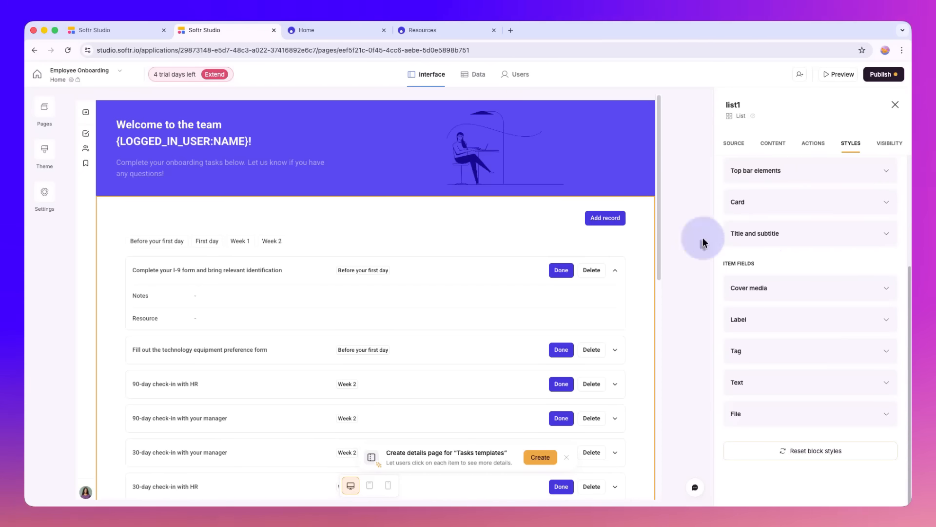
left_click(45, 152)
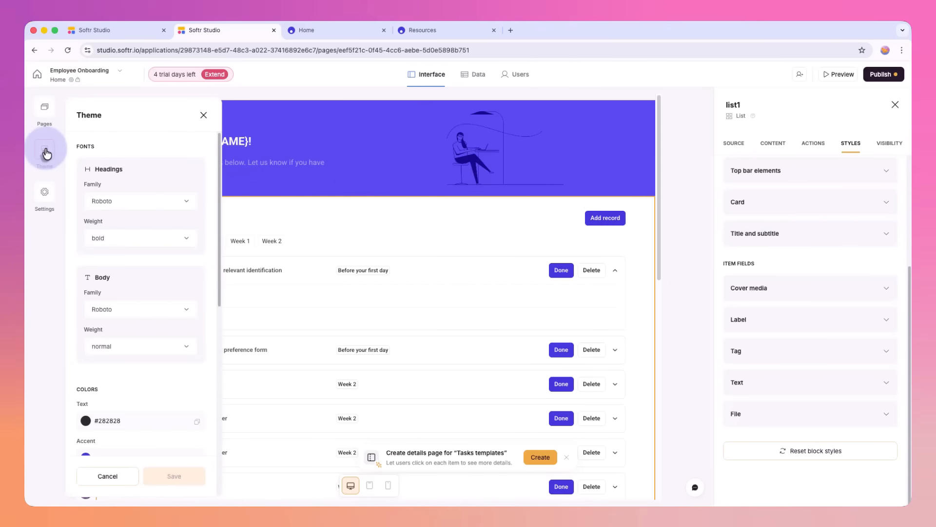
scroll(118, 160, "down", 1)
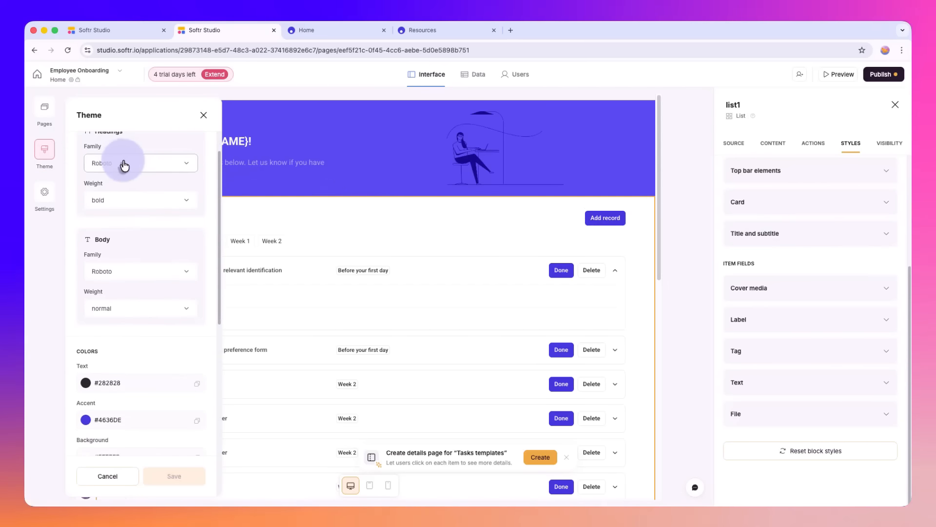
scroll(128, 184, "up", 1)
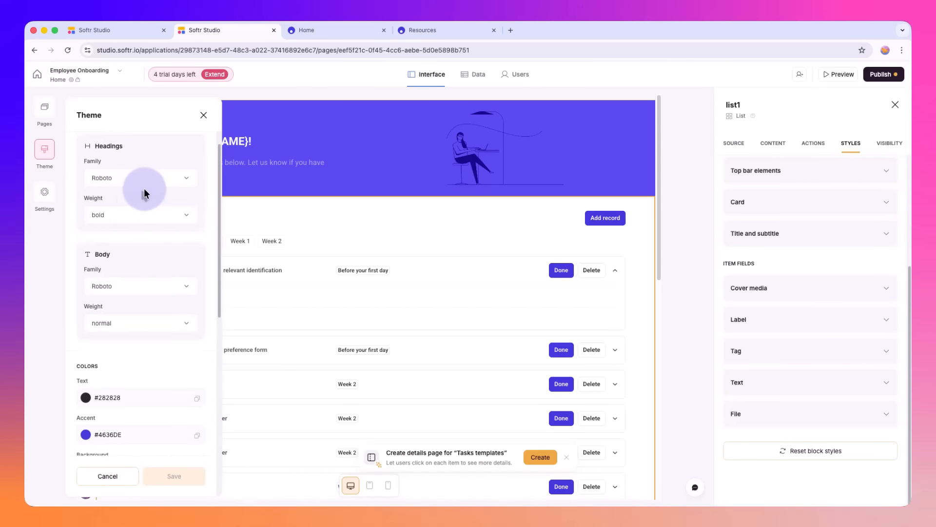
scroll(145, 188, "down", 1)
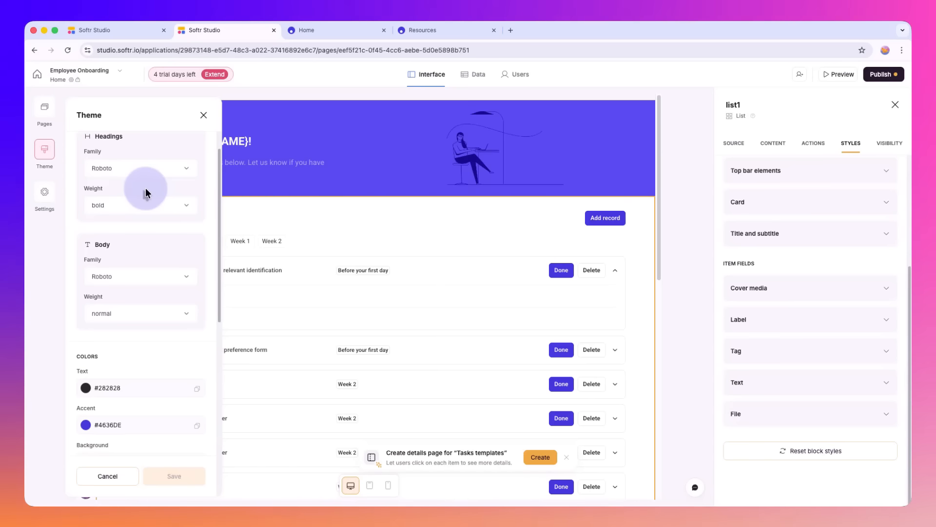
scroll(145, 188, "down", 5)
right_click(145, 191)
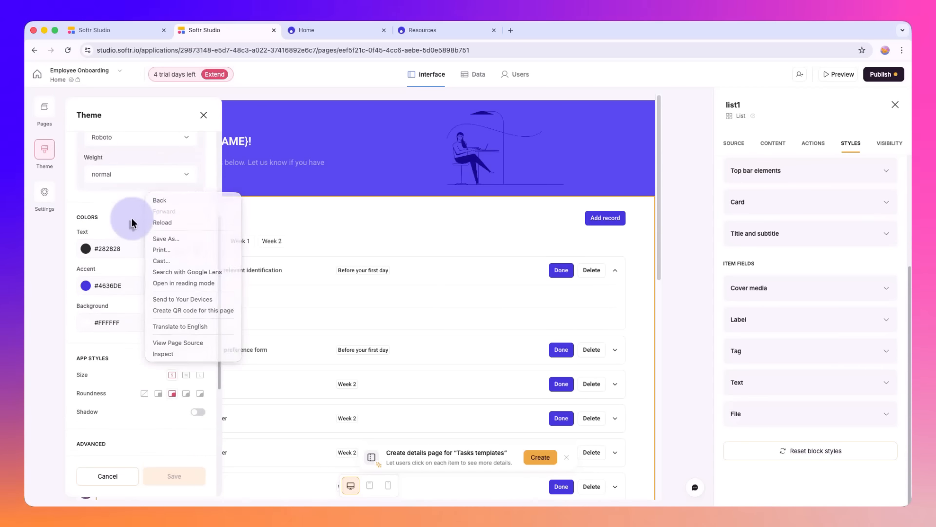
left_click(132, 223)
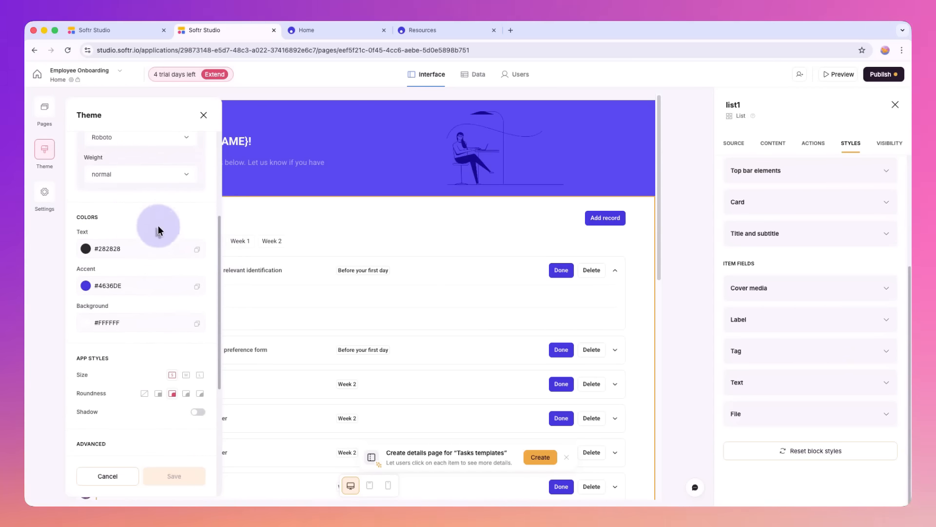
Step: Examine the theme's colors, size, roundness, shadow, max content width and old block styles, and close the theme settings without changes
scroll(126, 264, "down", 3)
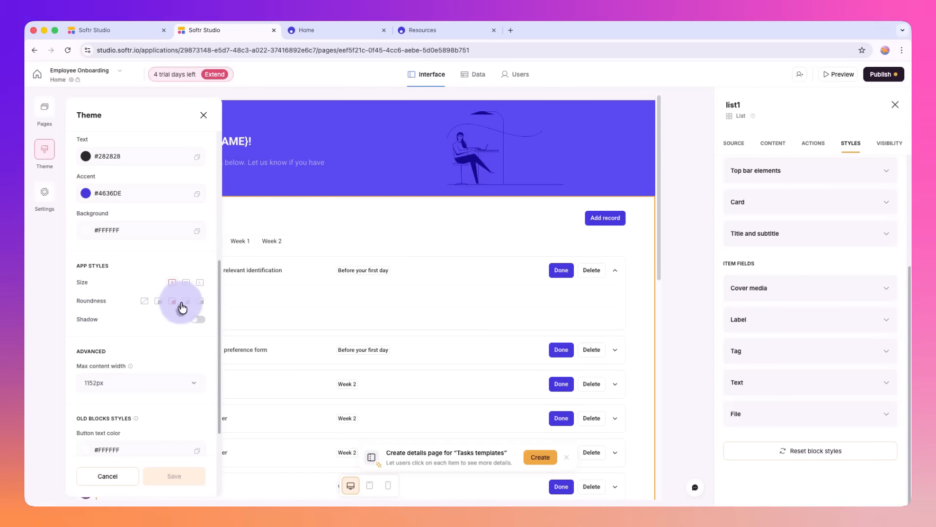
scroll(197, 291, "down", 1)
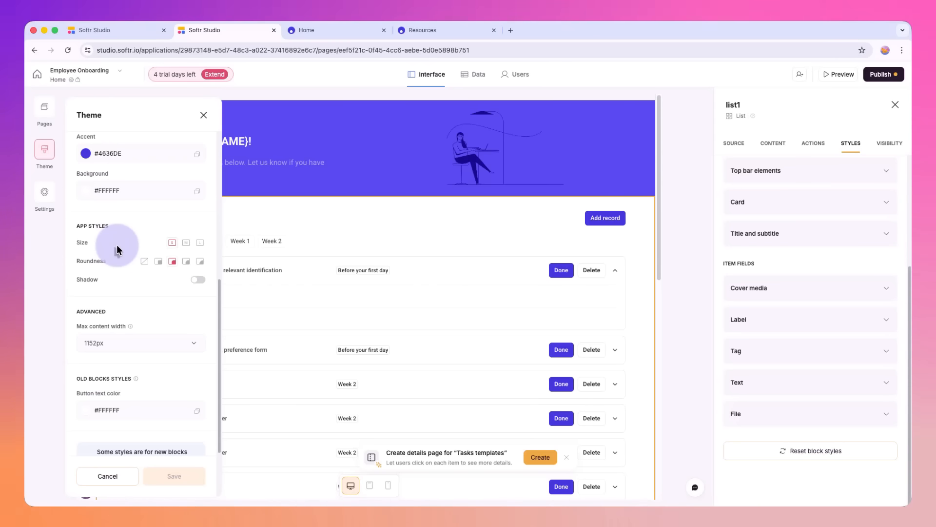
scroll(120, 250, "down", 1)
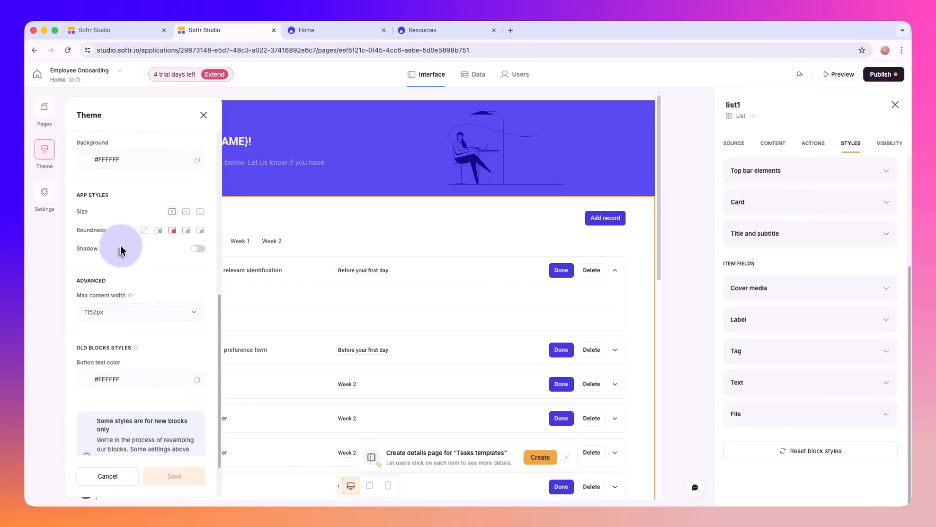
scroll(121, 251, "down", 2)
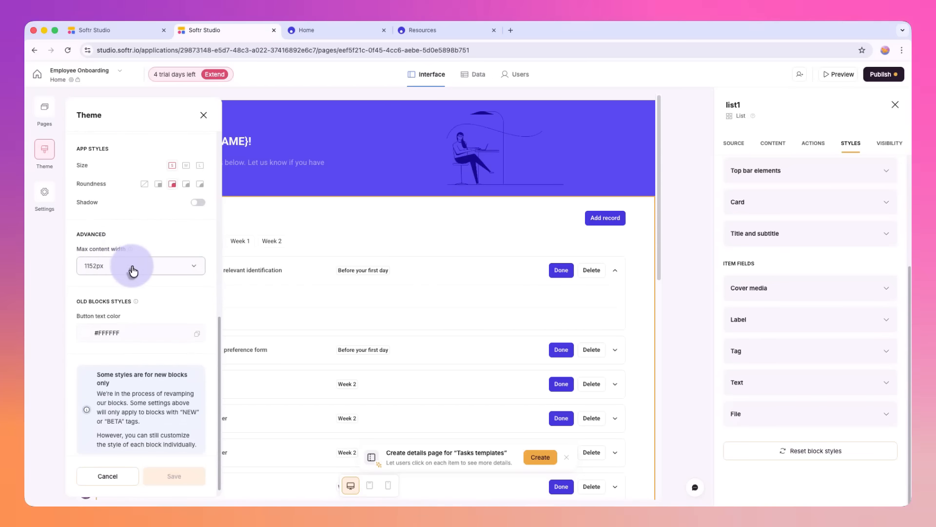
scroll(147, 270, "down", 1)
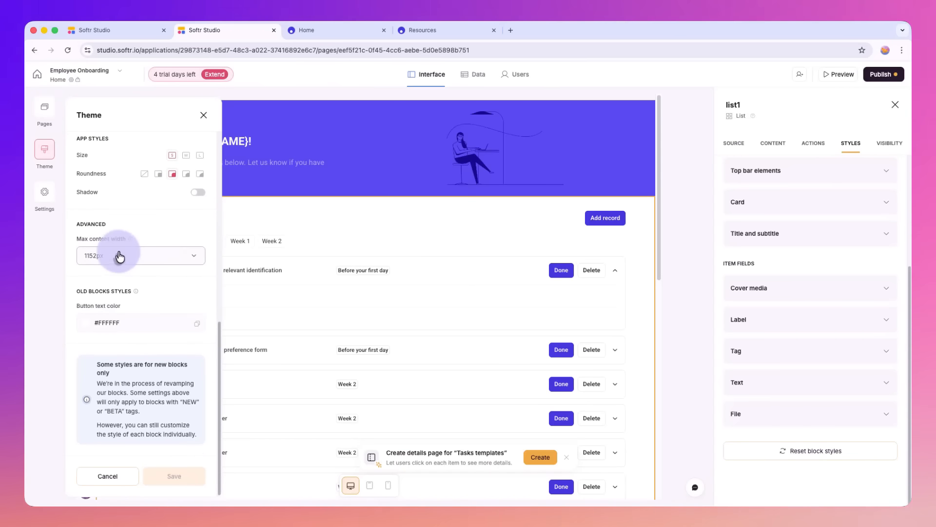
scroll(150, 232, "up", 10)
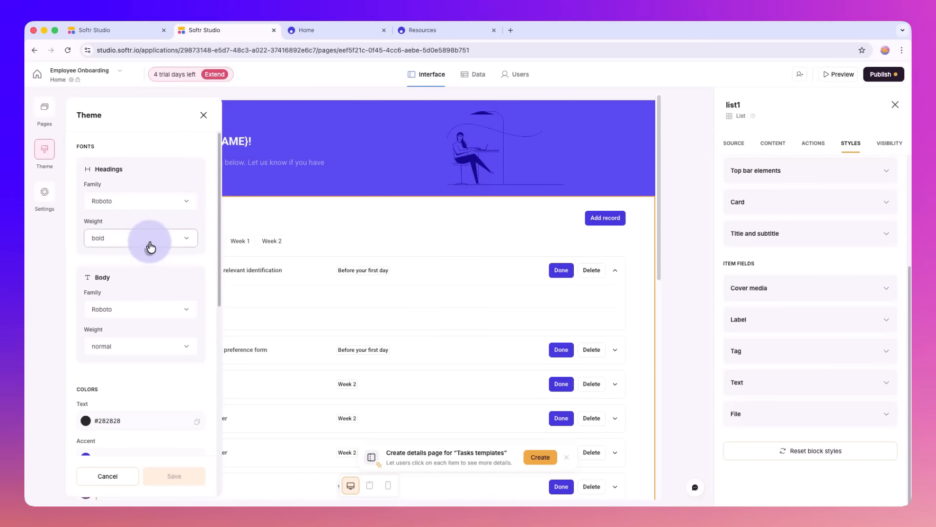
scroll(151, 248, "down", 10)
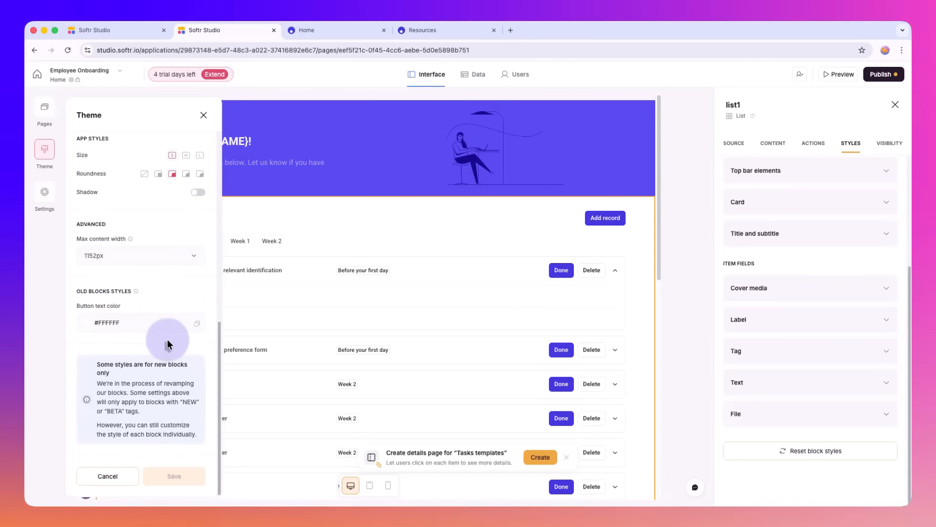
scroll(146, 255, "up", 10)
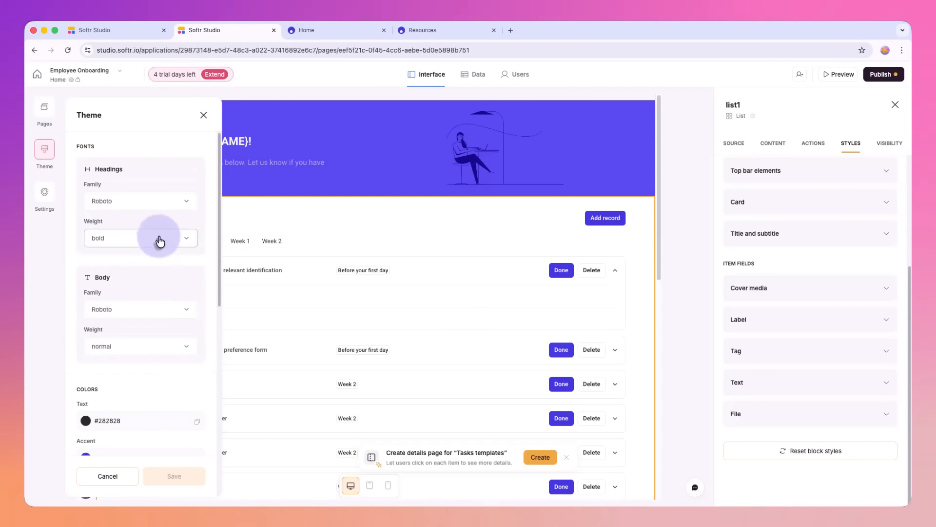
left_click(204, 116)
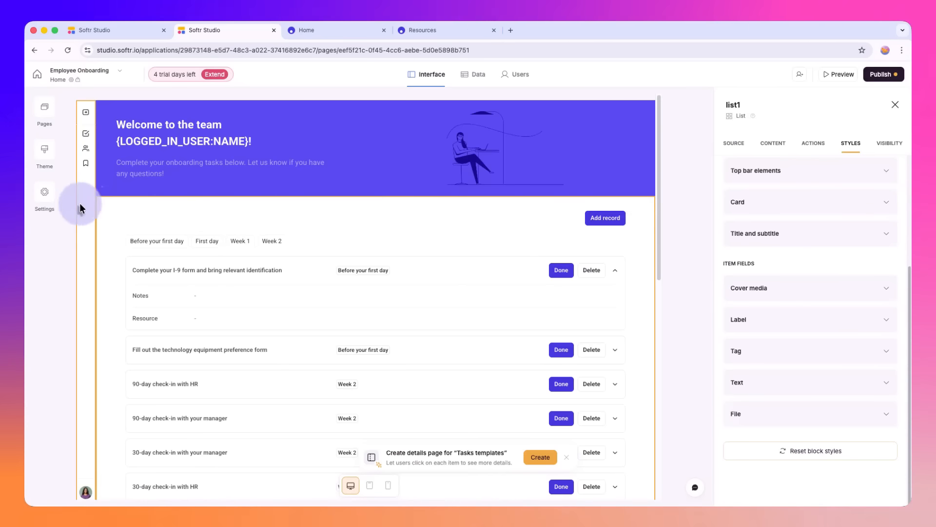
Step: Limit the task list's visibility to logged-in users and check which user groups can be chosen
left_click(880, 146)
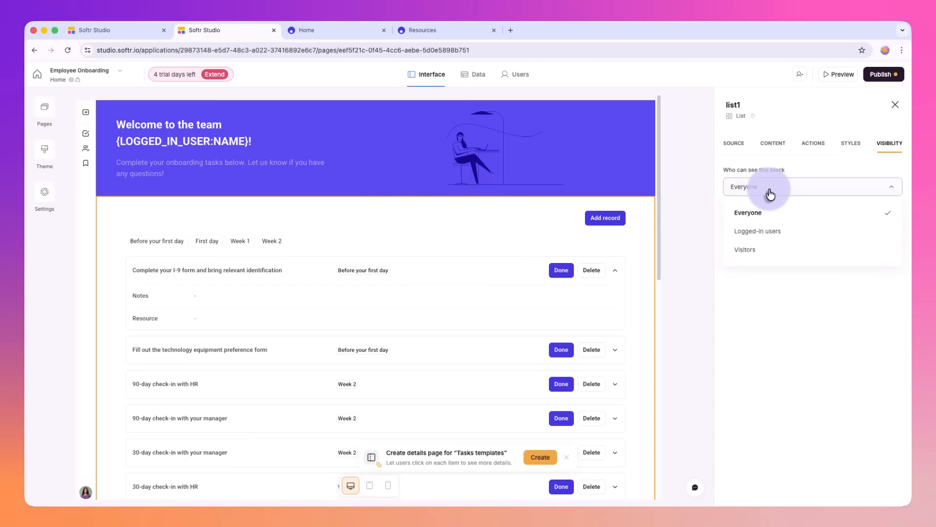
left_click(765, 238)
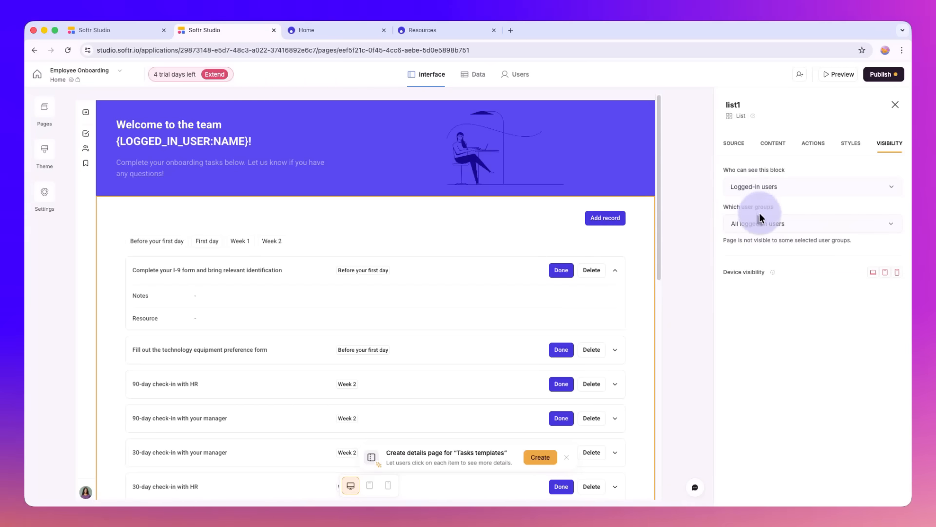
left_click(769, 225)
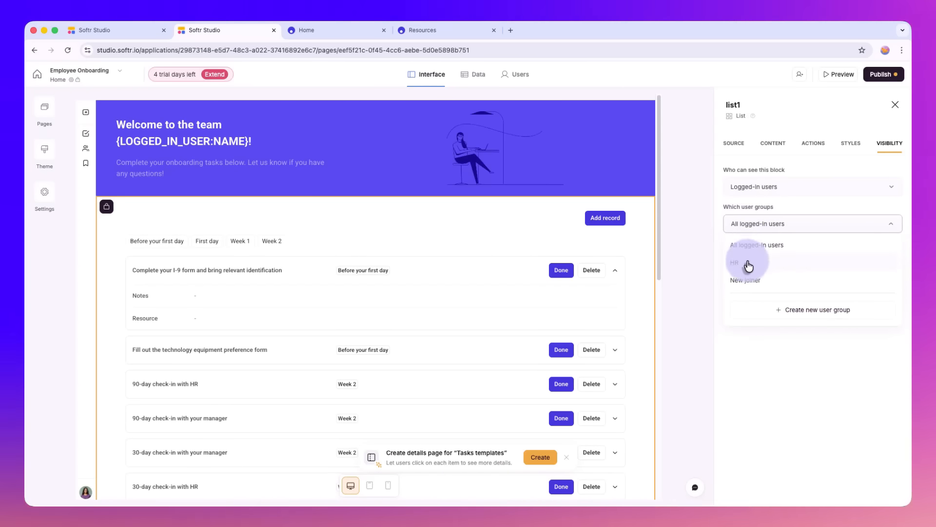
left_click(767, 360)
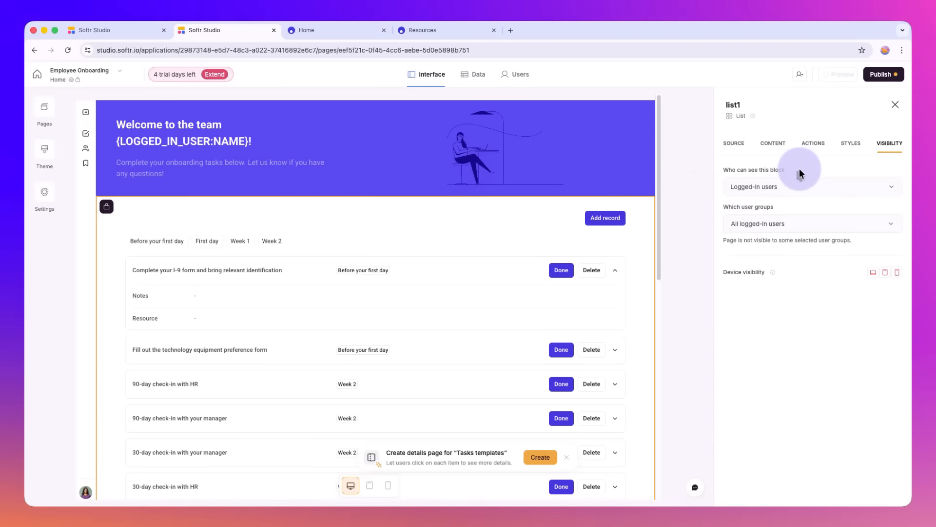
Step: Try the Visitors visibility option for the task list and set it back to Everyone
left_click(799, 185)
left_click(791, 242)
left_click(789, 190)
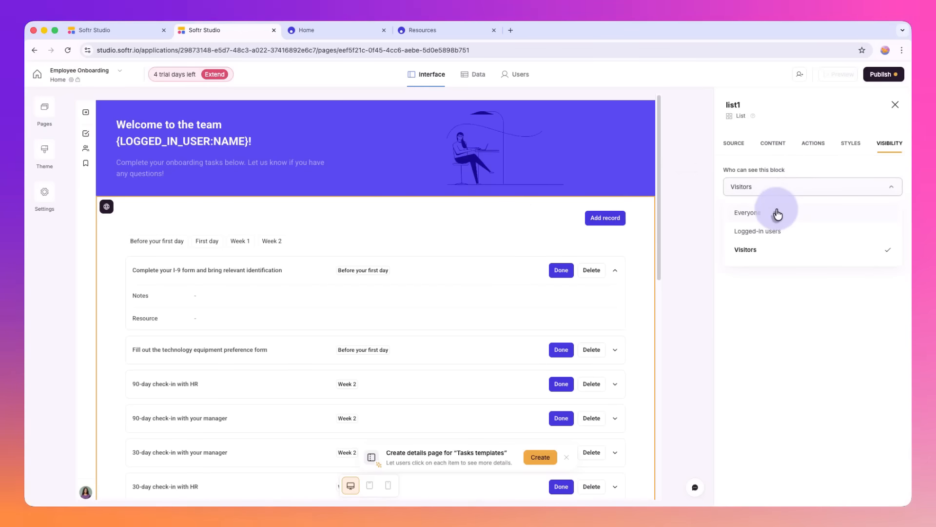
left_click(774, 210)
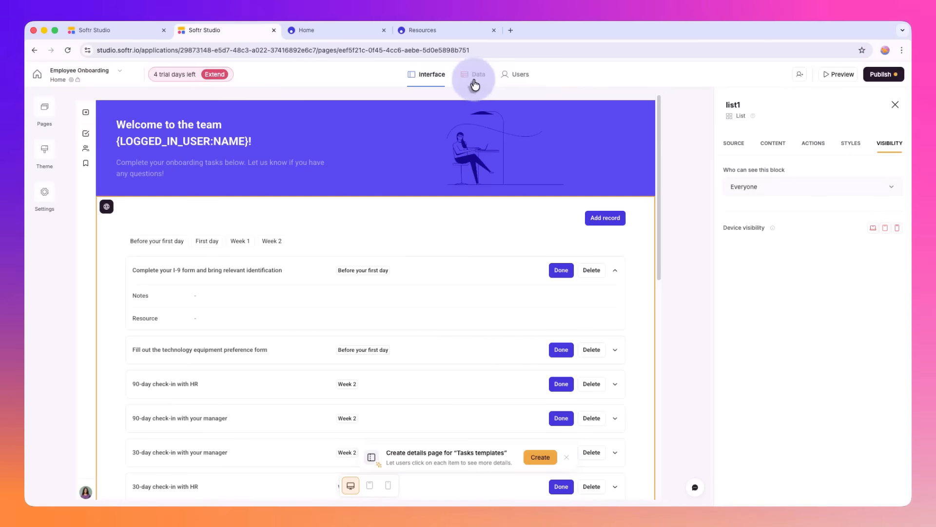
Step: Open the app's data and look through the Team members, Tasks templates and Onboarding resources tables
left_click(474, 83)
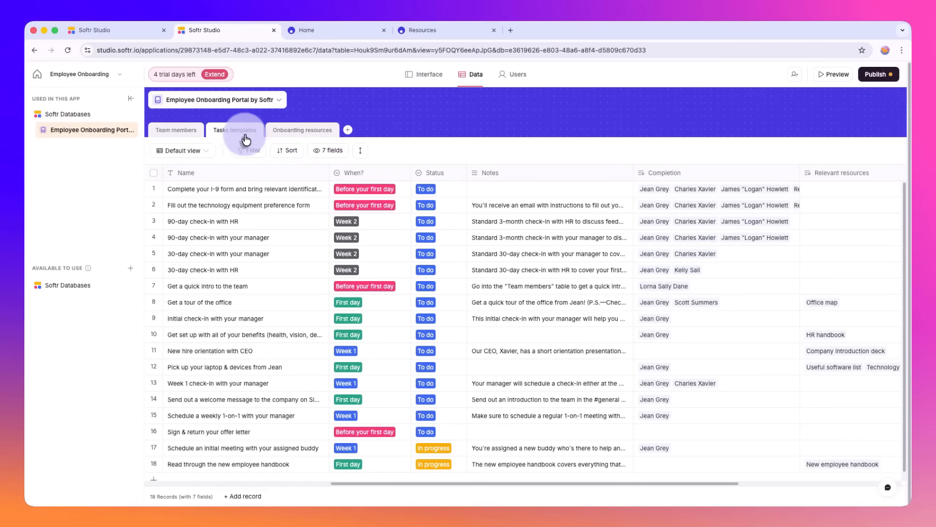
left_click(177, 131)
left_click(252, 132)
left_click(302, 132)
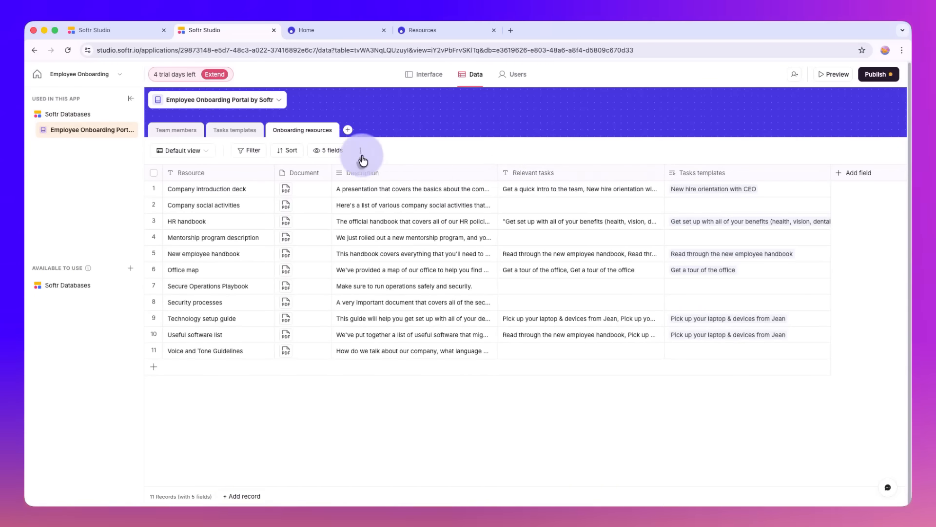
Step: Check the Onboarding resources table's field visibility options and browse the field types available for a new field
left_click(334, 154)
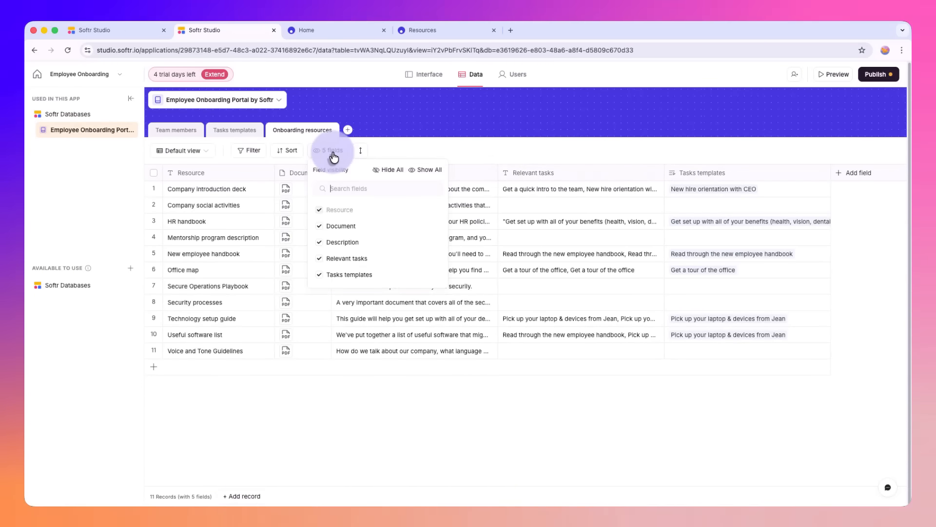
left_click(463, 143)
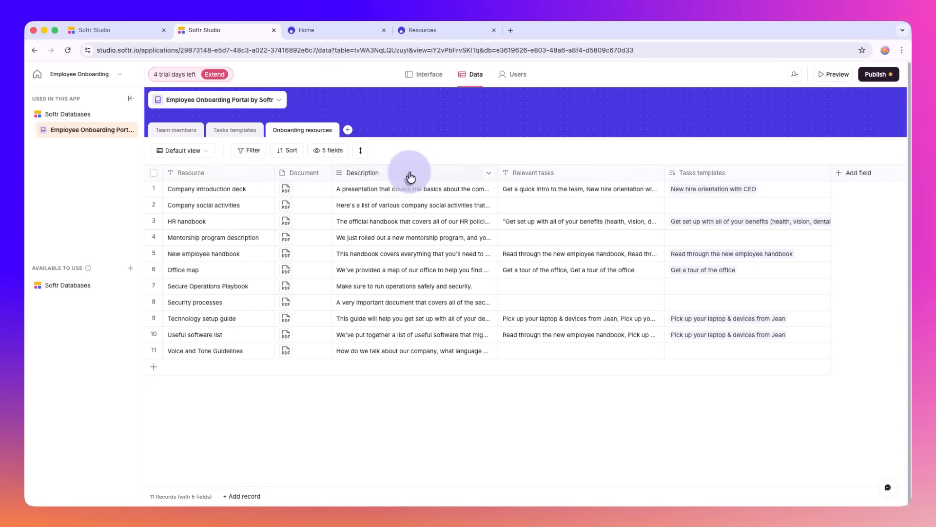
left_click(866, 174)
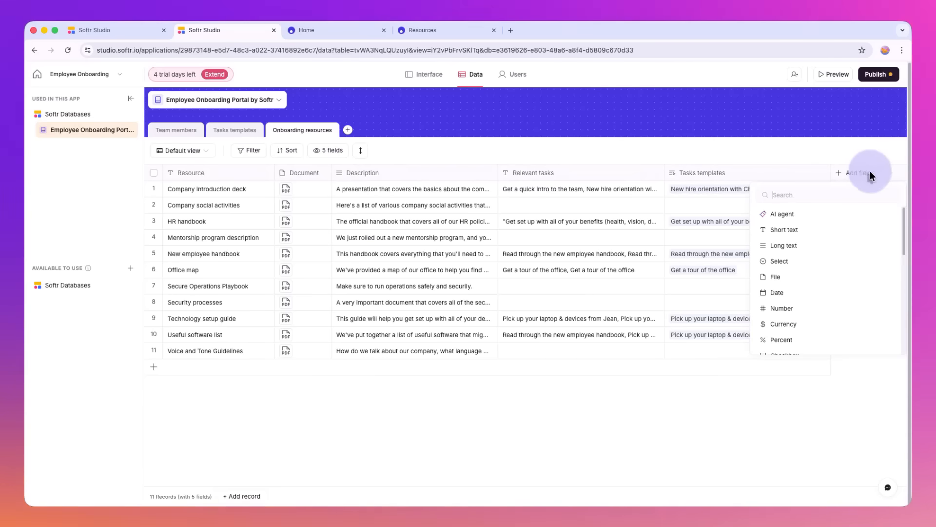
scroll(819, 241, "down", 5)
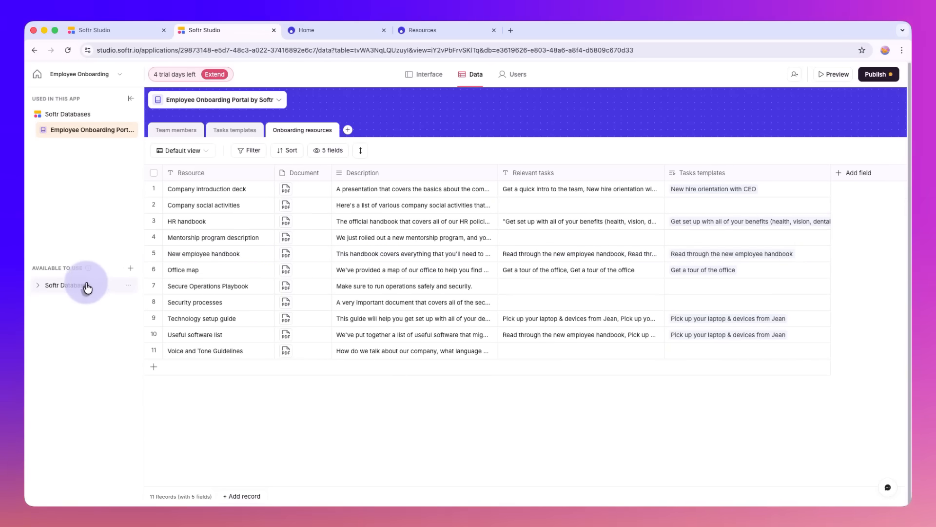
Step: Create a new blank database under the available Softr Databases
left_click(87, 287)
left_click(79, 301)
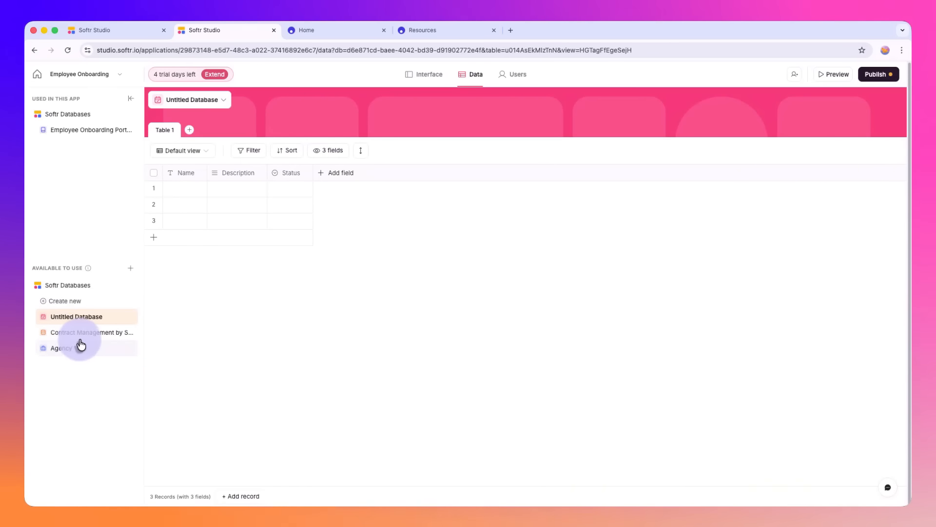
Step: Delete the Untitled Database, confirming with "Delete forever", and collapse the list of available Softr Databases
left_click(231, 100)
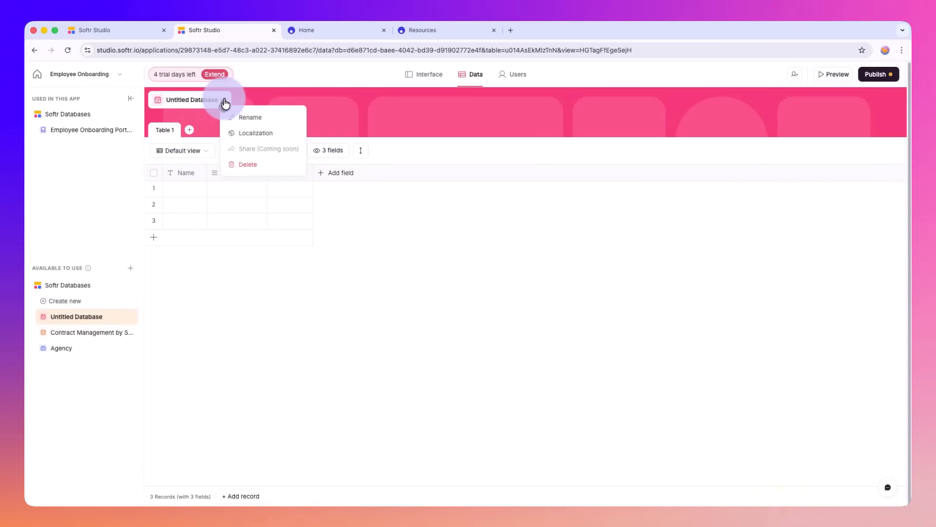
left_click(250, 164)
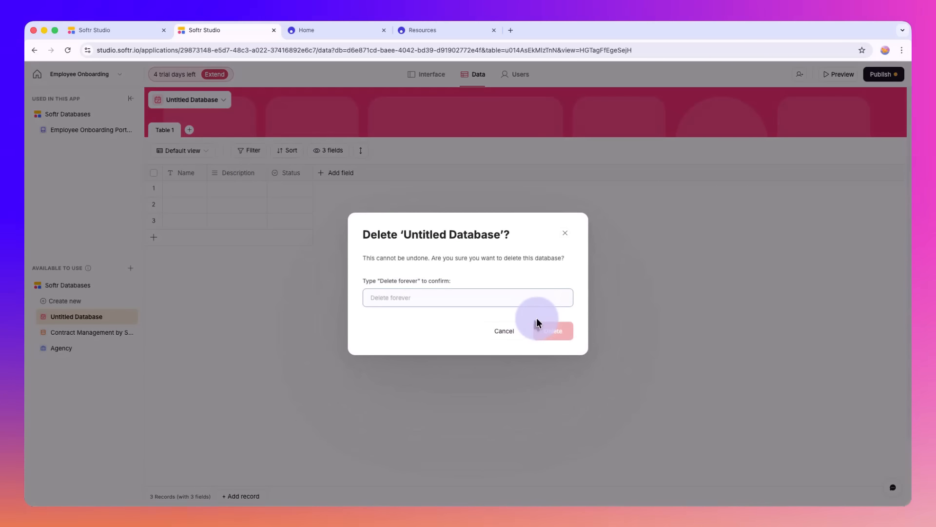
type("Delete")
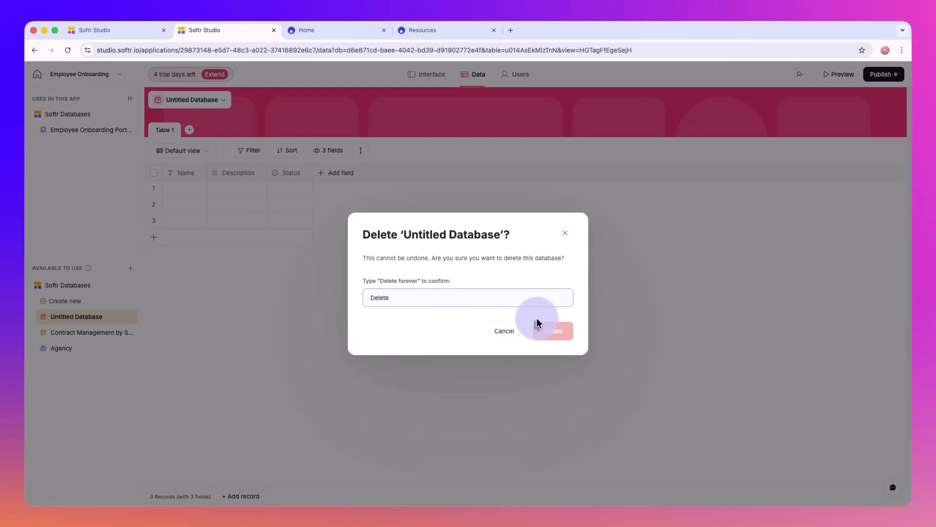
type(" forever")
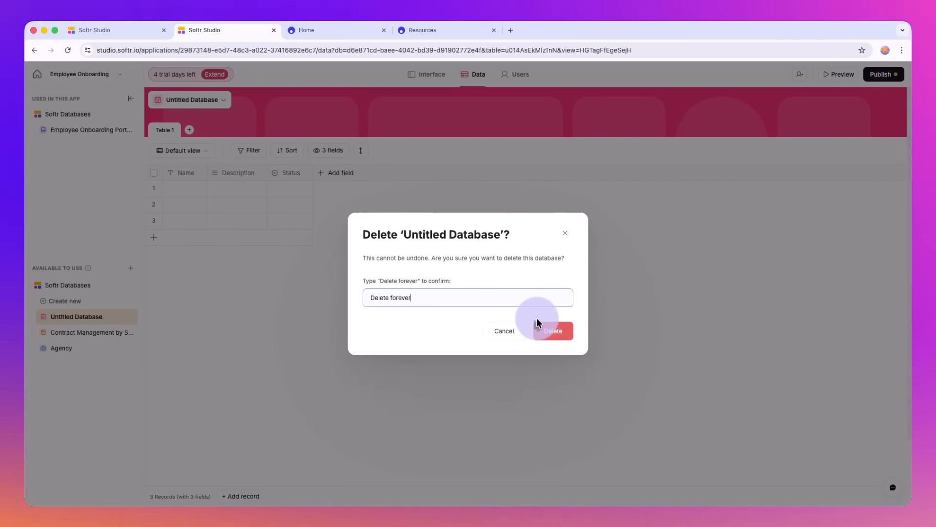
left_click(563, 333)
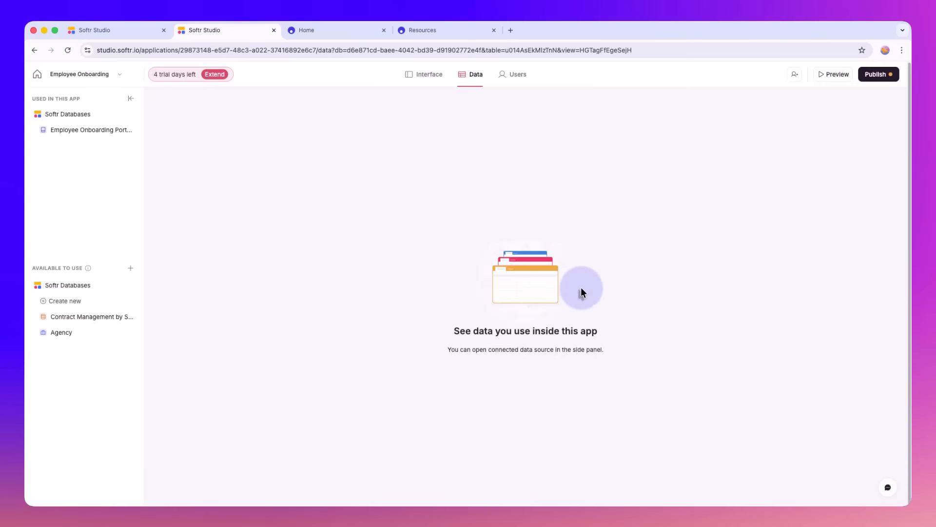
left_click(61, 286)
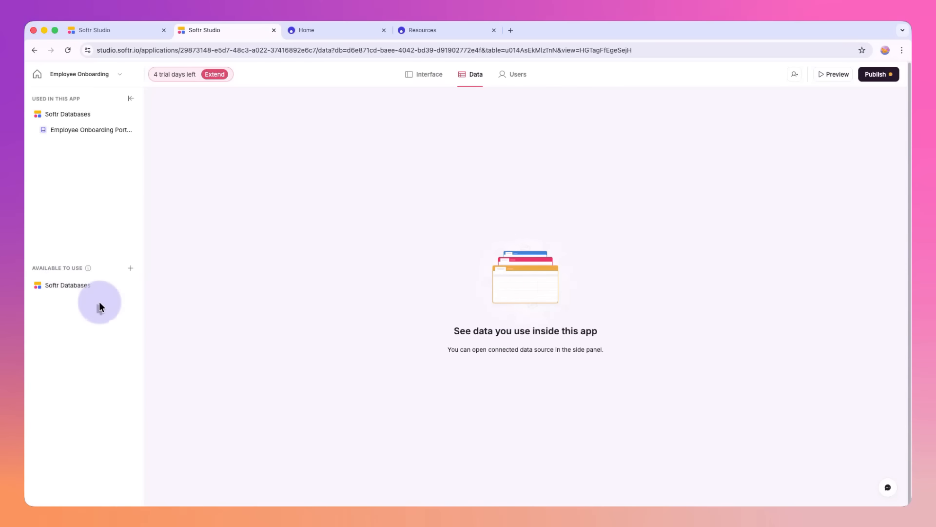
Step: Check which data sources can be added to the app, and open its user management
left_click(130, 268)
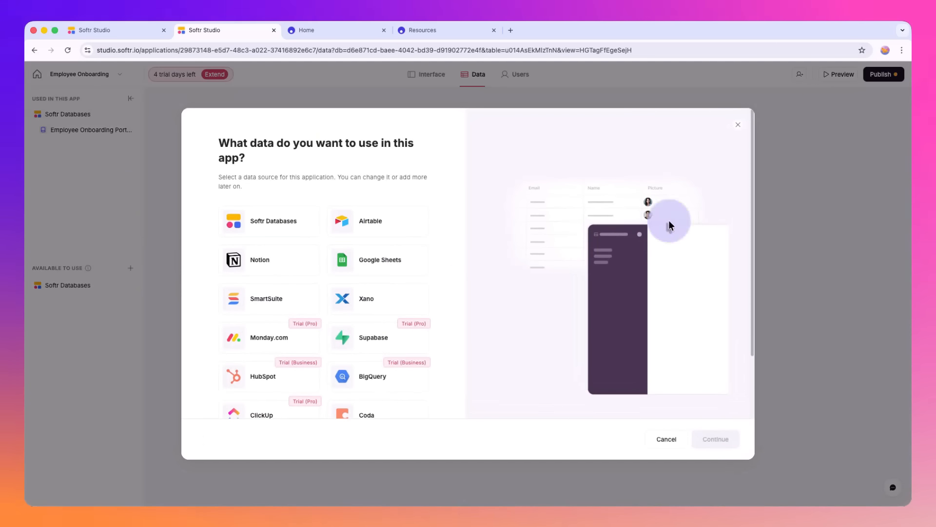
left_click(739, 129)
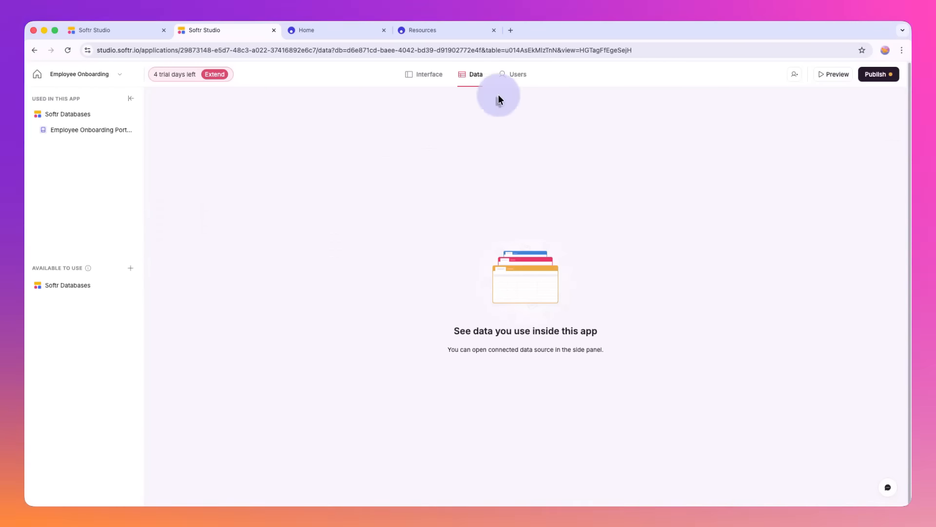
left_click(526, 84)
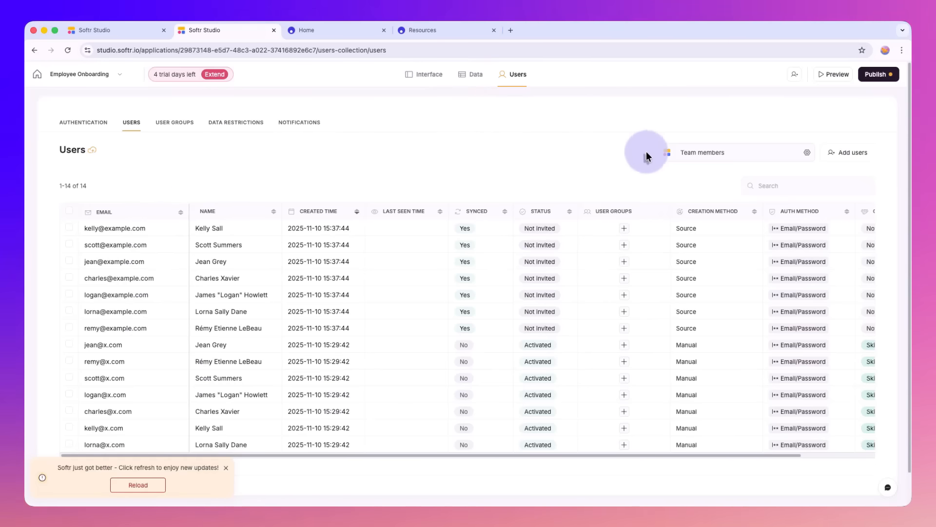
Step: Look through the app's user groups, data restrictions and notifications, including the Invitation email template
left_click(163, 132)
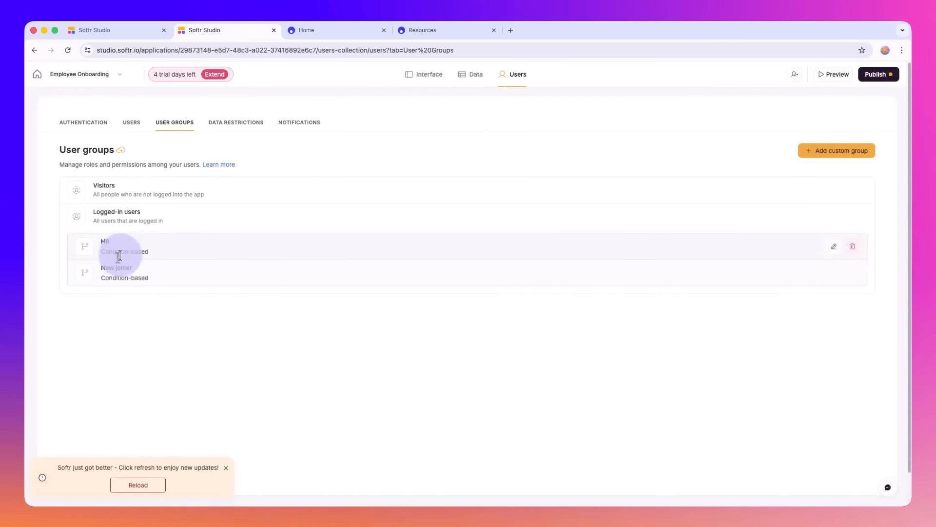
left_click(229, 125)
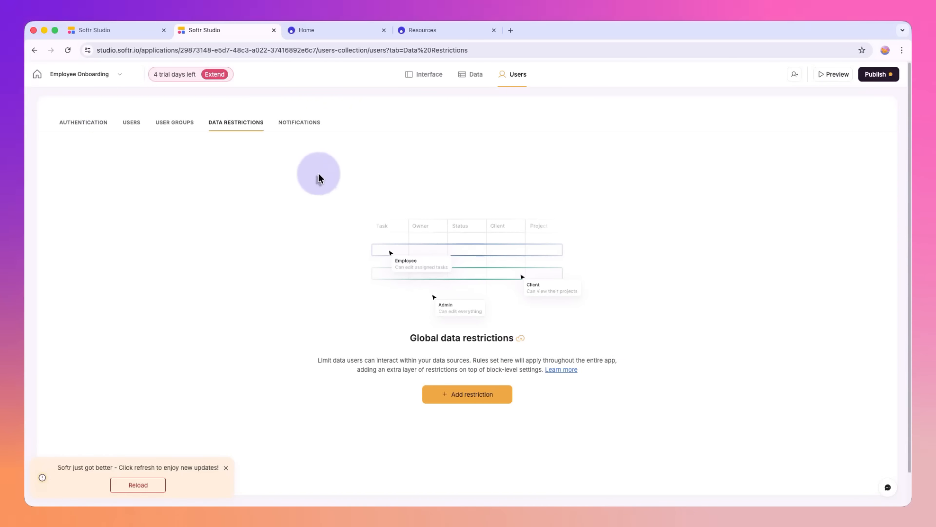
left_click(296, 131)
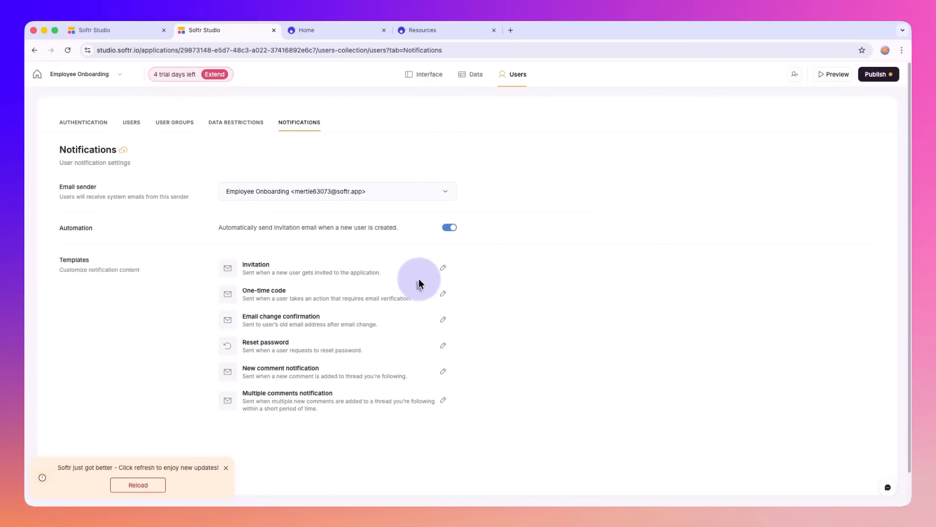
left_click(440, 268)
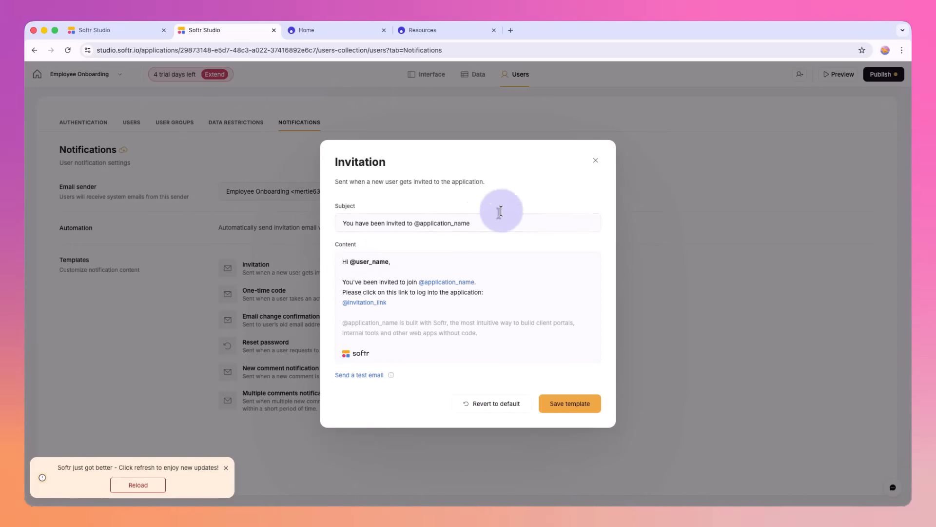
left_click(595, 164)
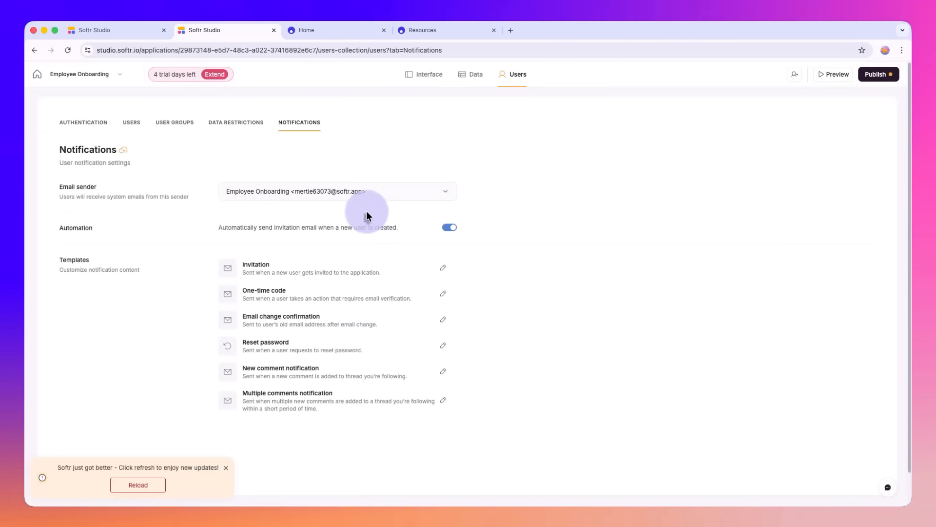
Step: Review the app's authentication settings down to Security, including the interval choices for logging users out
left_click(94, 124)
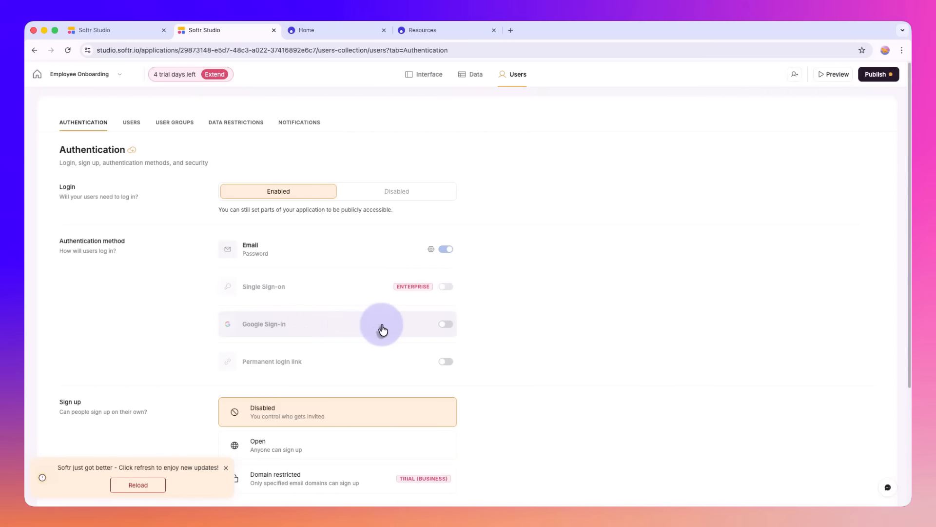
scroll(266, 317, "down", 2)
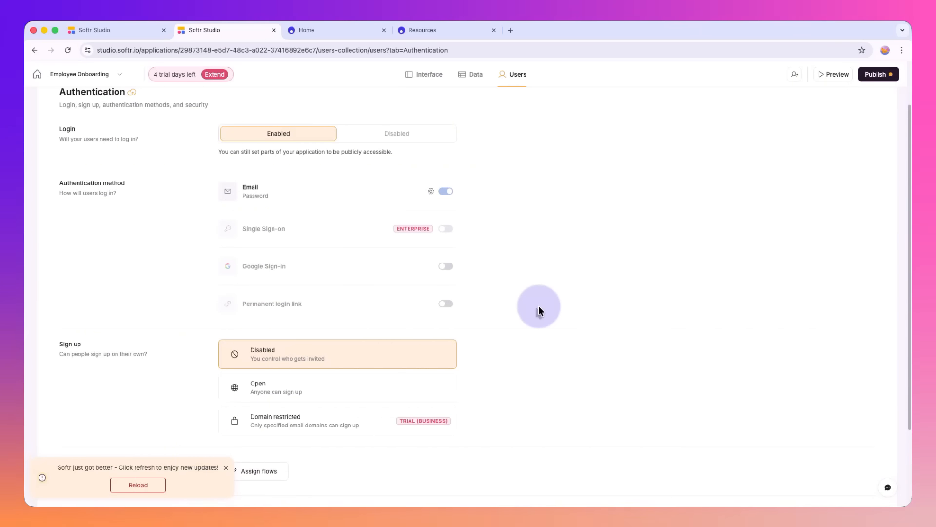
scroll(538, 311, "down", 3)
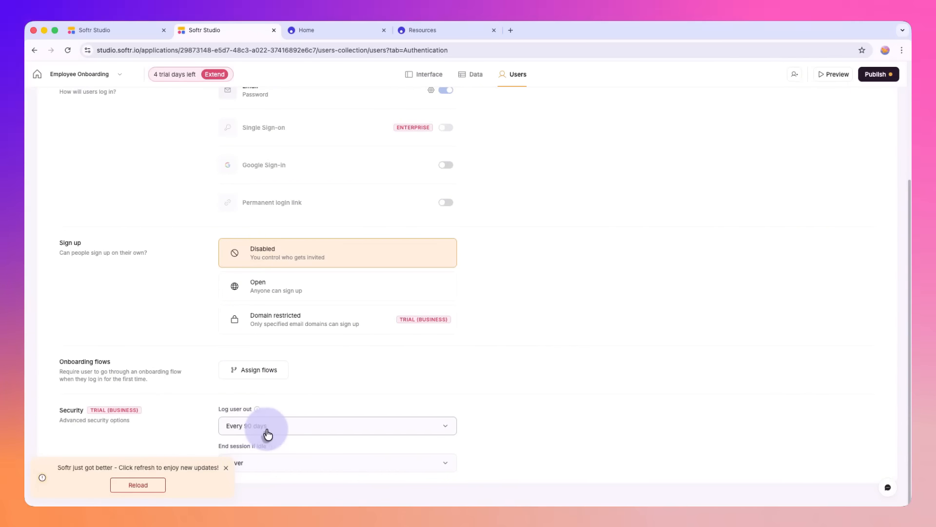
left_click(268, 433)
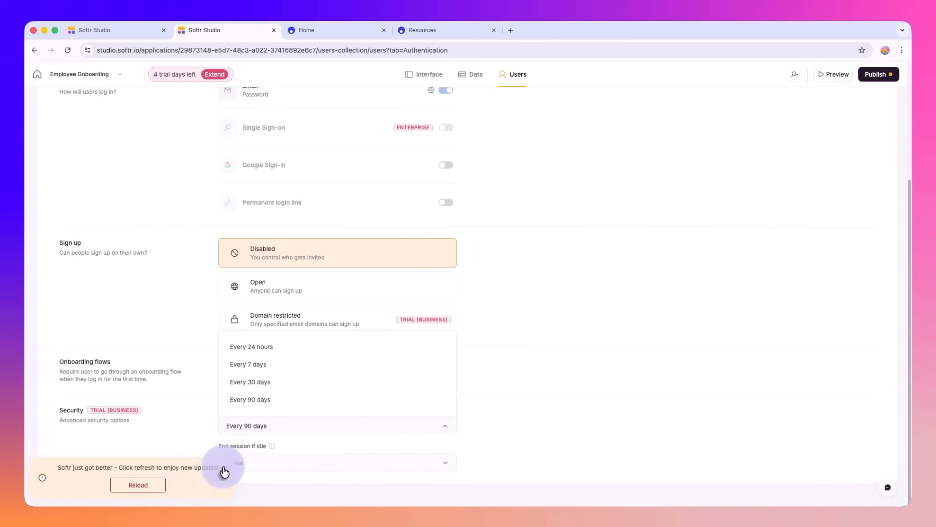
left_click(225, 469)
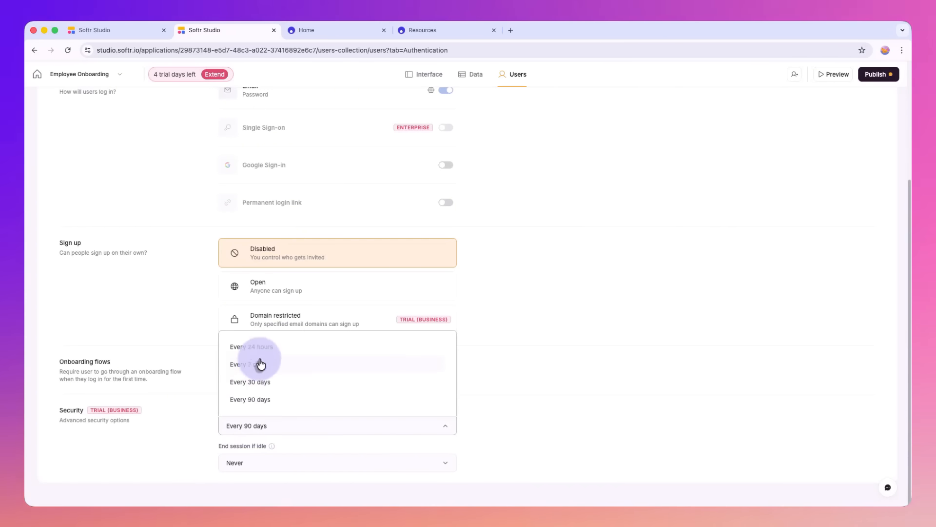
scroll(141, 144, "up", 4)
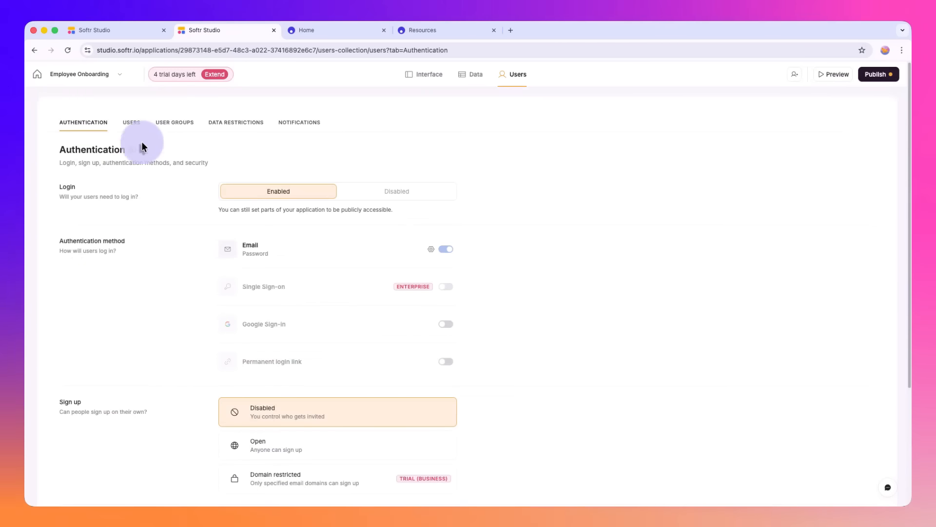
Step: Reopen the Employee Onboarding app from the dashboard and open the settings of its expanded side navigation
left_click(34, 78)
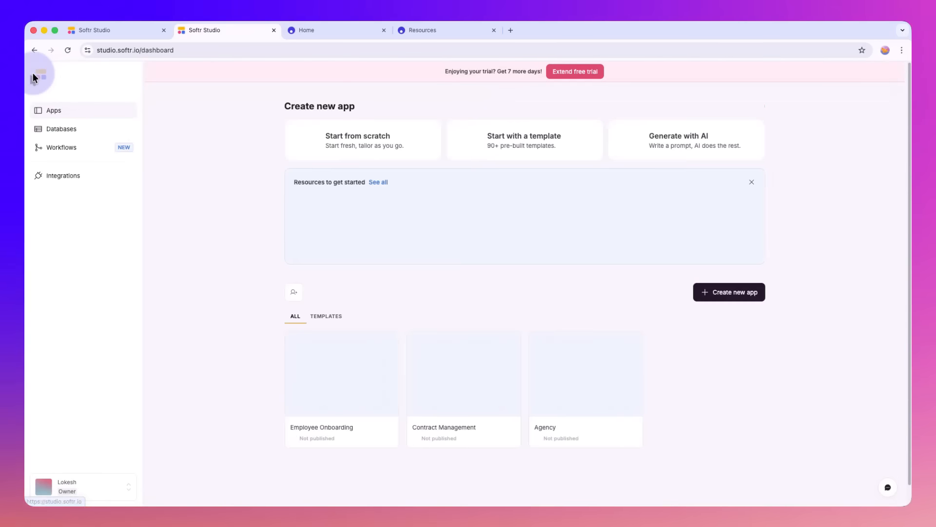
left_click(311, 367)
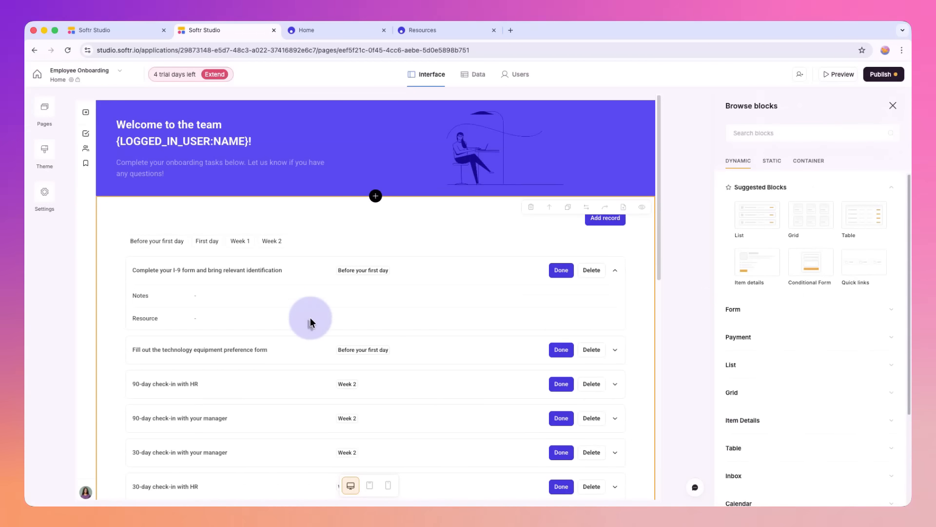
left_click(87, 116)
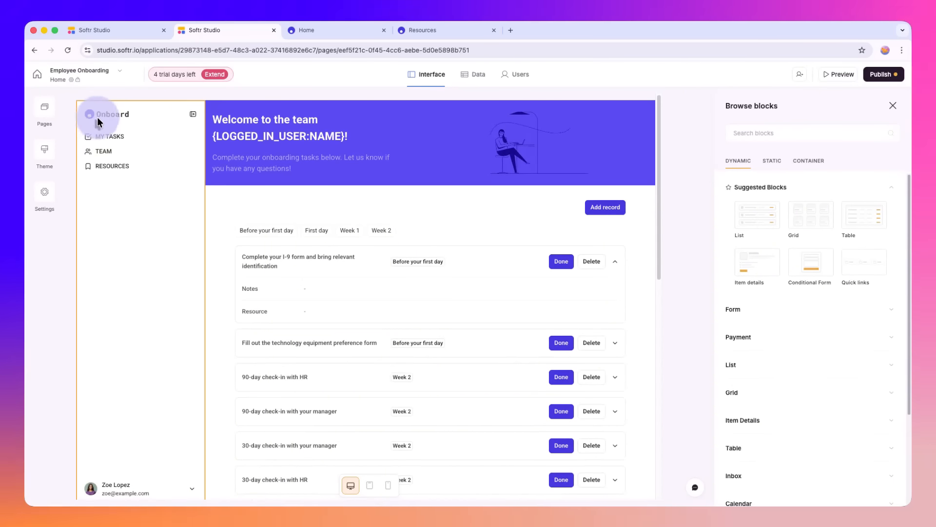
left_click(141, 155)
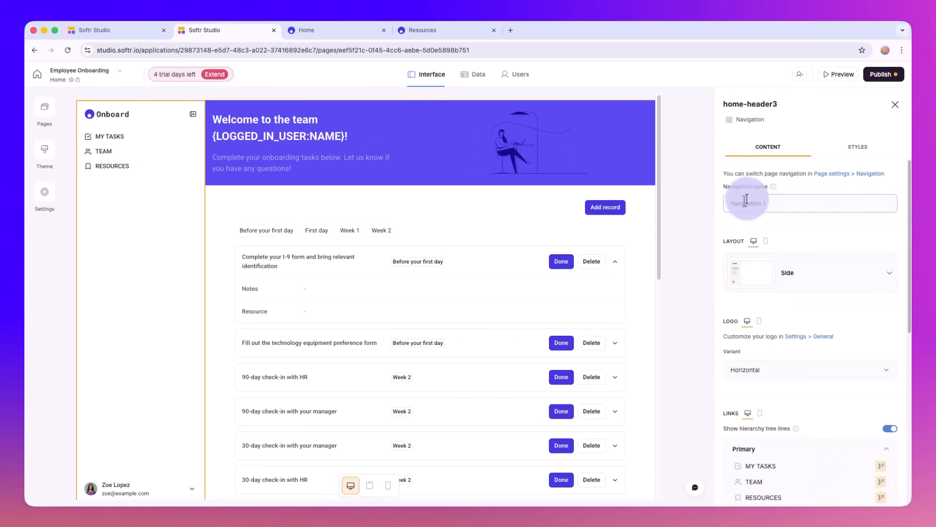
Step: Try the Top layout for the navigation, return it to Side and keep the Horizontal logo variant
left_click(836, 271)
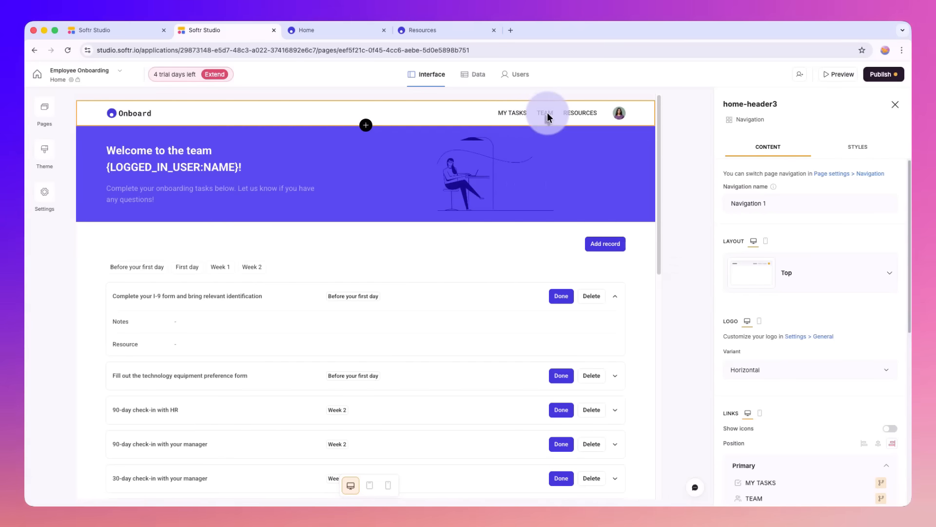
left_click(763, 276)
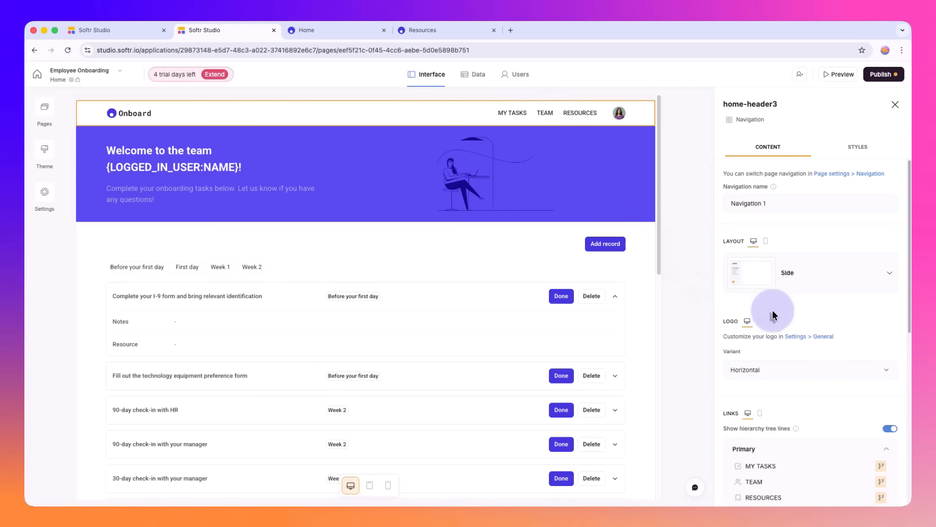
scroll(784, 360, "down", 4)
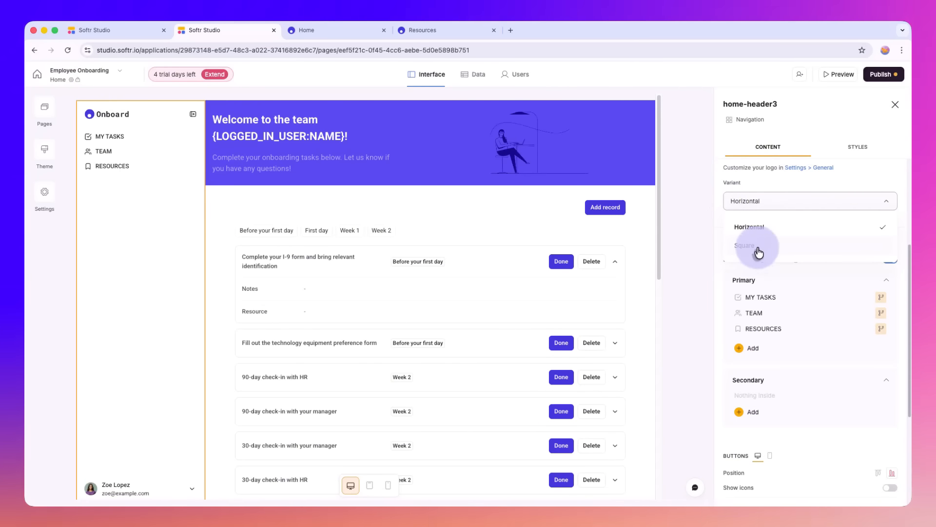
left_click(757, 225)
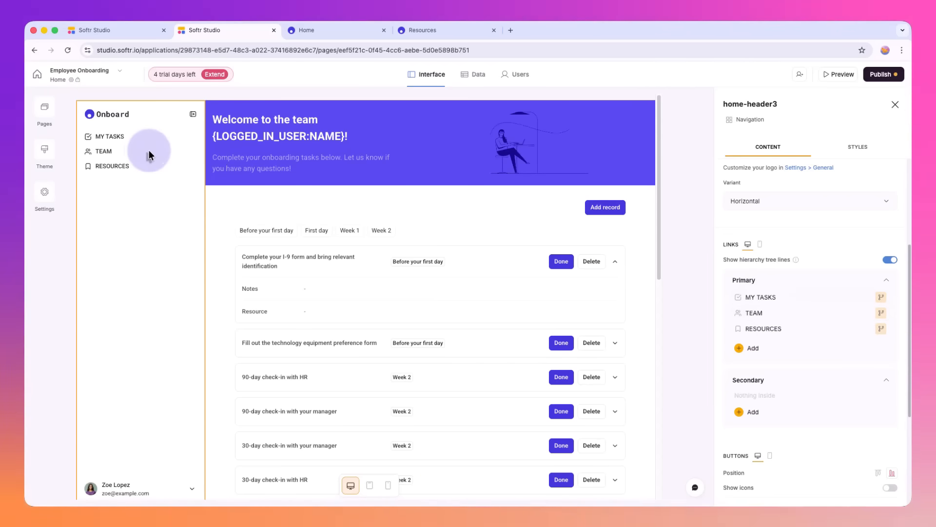
Step: Add an external URL button titled "Affiliate Portal" to the navigation
scroll(749, 304, "down", 3)
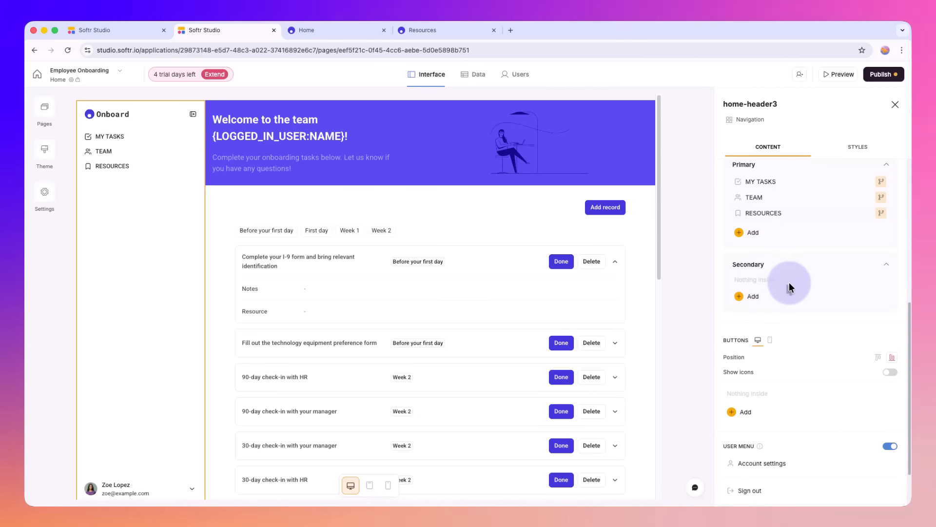
scroll(788, 281, "down", 2)
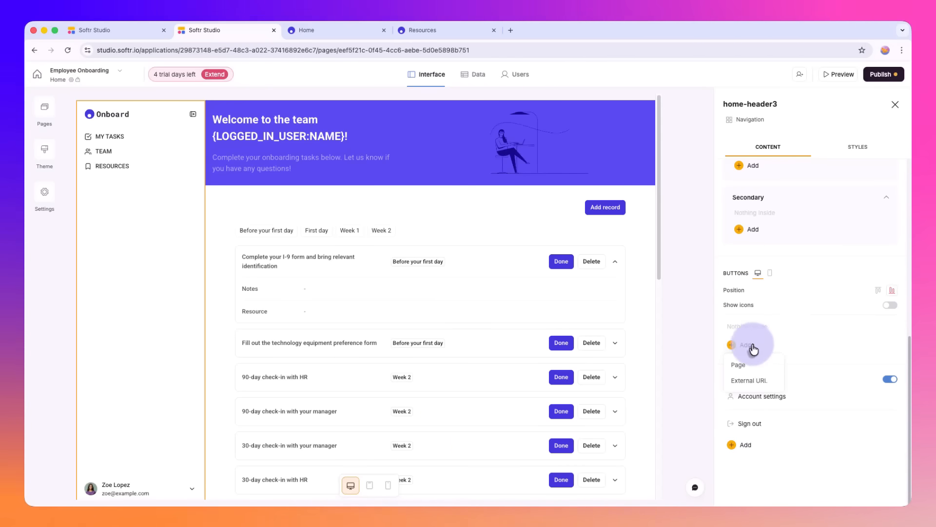
left_click(755, 380)
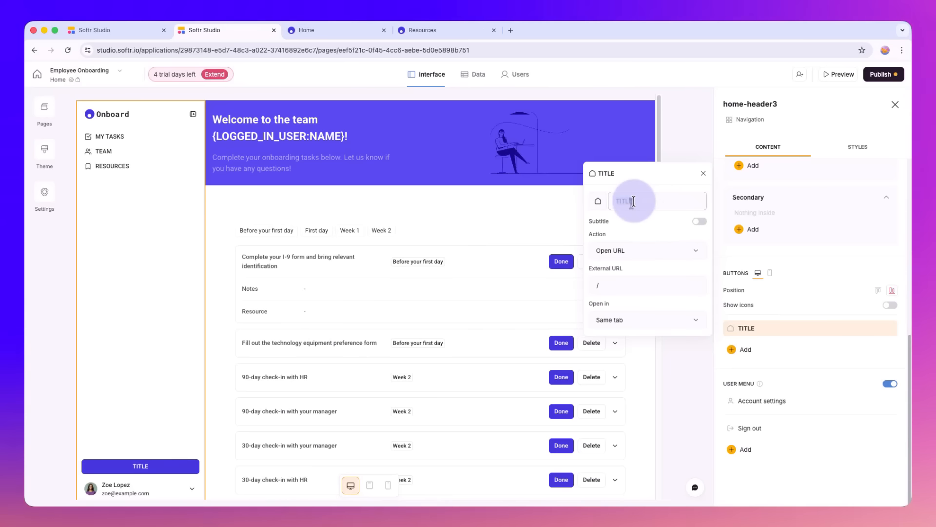
type("fAf")
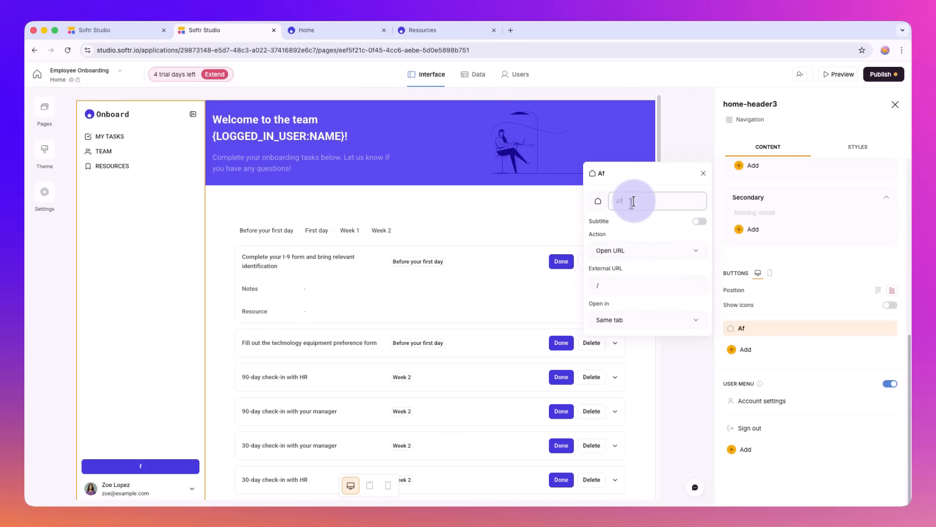
type("filiate Protal")
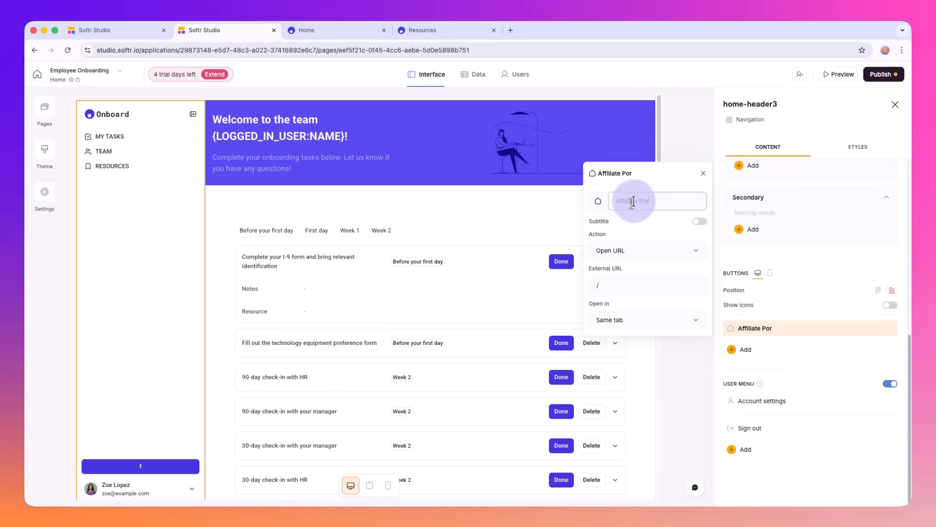
Step: Give the Affiliate Portal button a link icon, turn on button icons, keep the user menu enabled and close the navigation settings
left_click(592, 204)
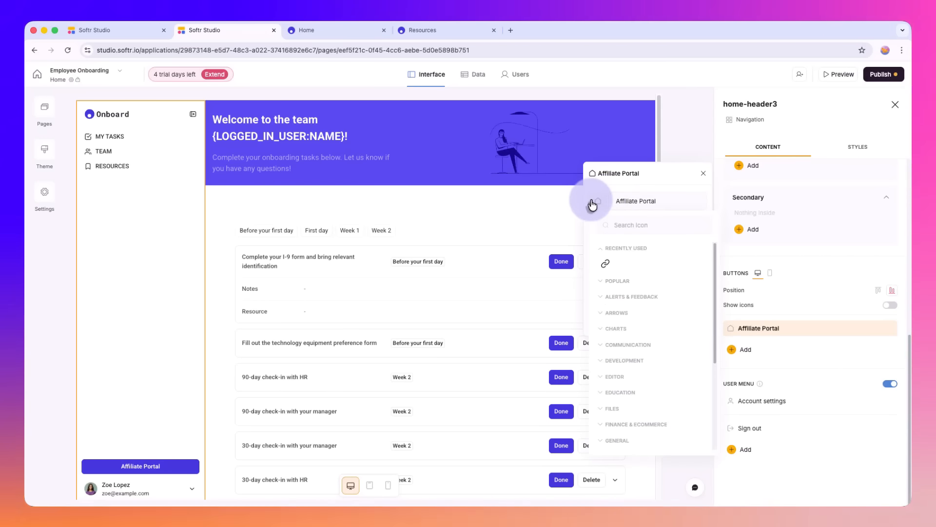
left_click(608, 264)
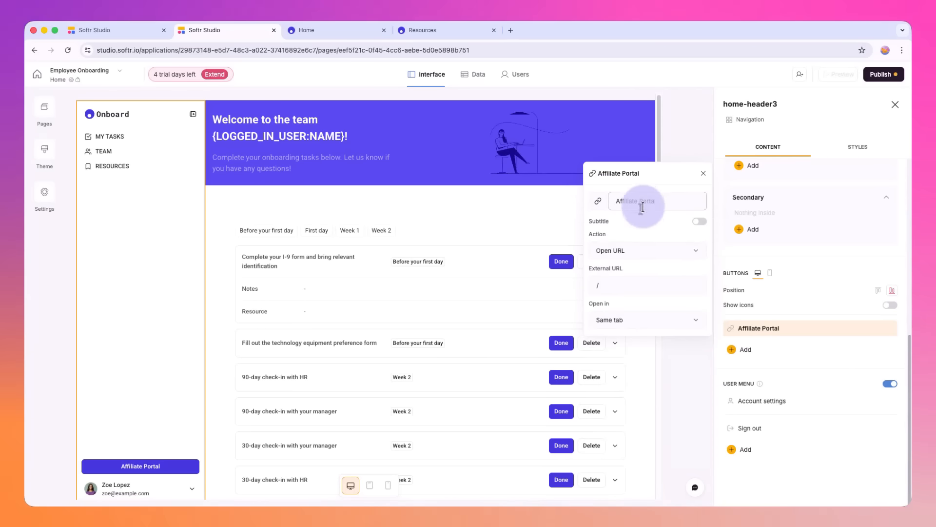
left_click(703, 174)
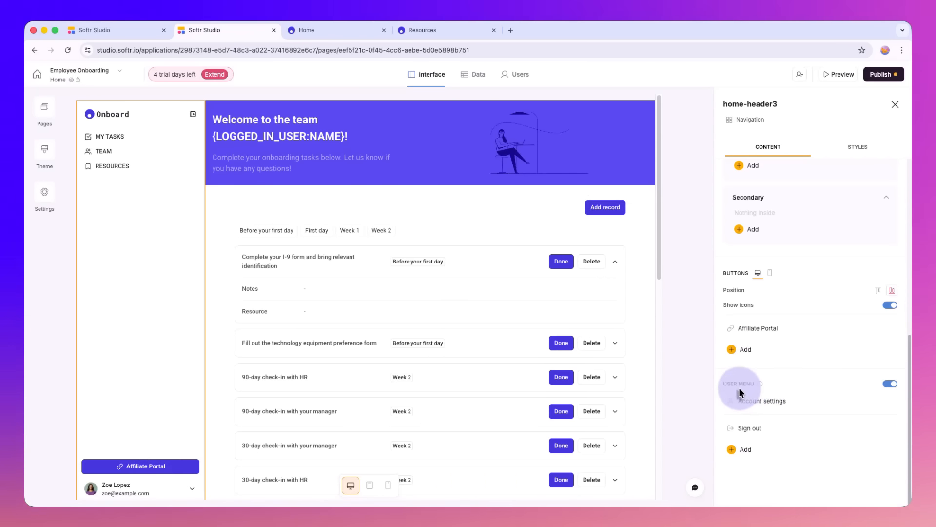
left_click(889, 385)
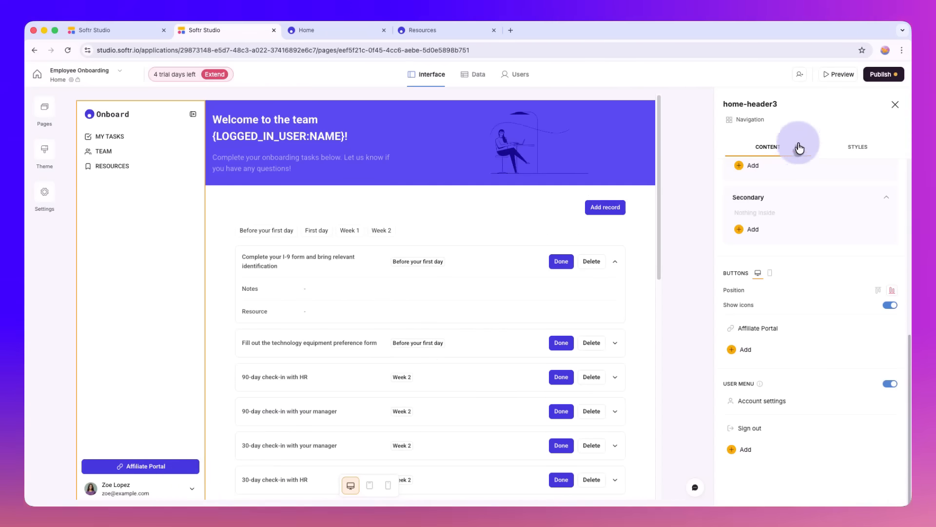
left_click(894, 105)
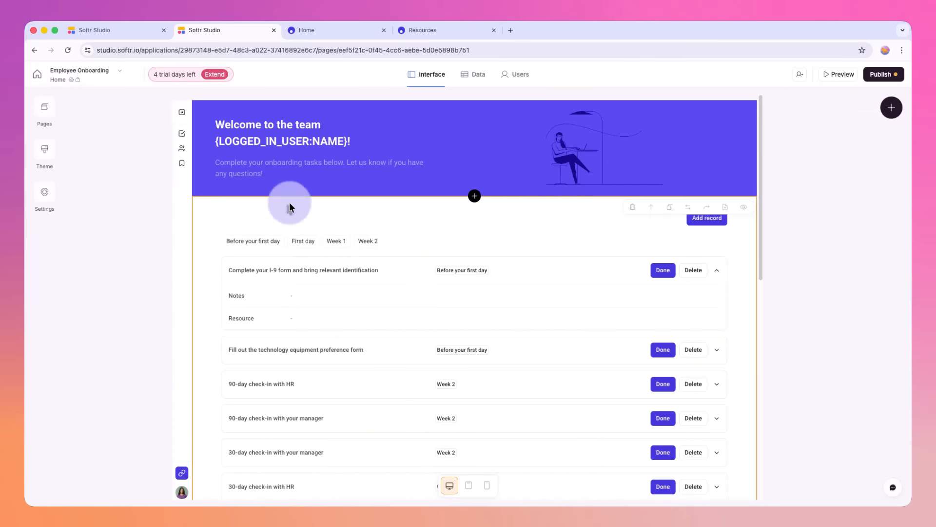
Step: Check the app's settings and pages list, and switch to the open Employee Onboarding Portal database
left_click(46, 201)
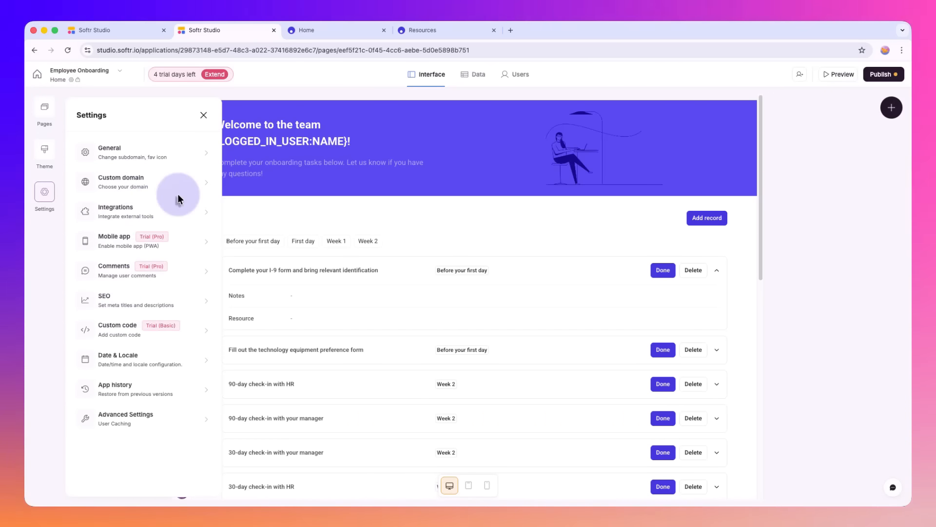
left_click(208, 110)
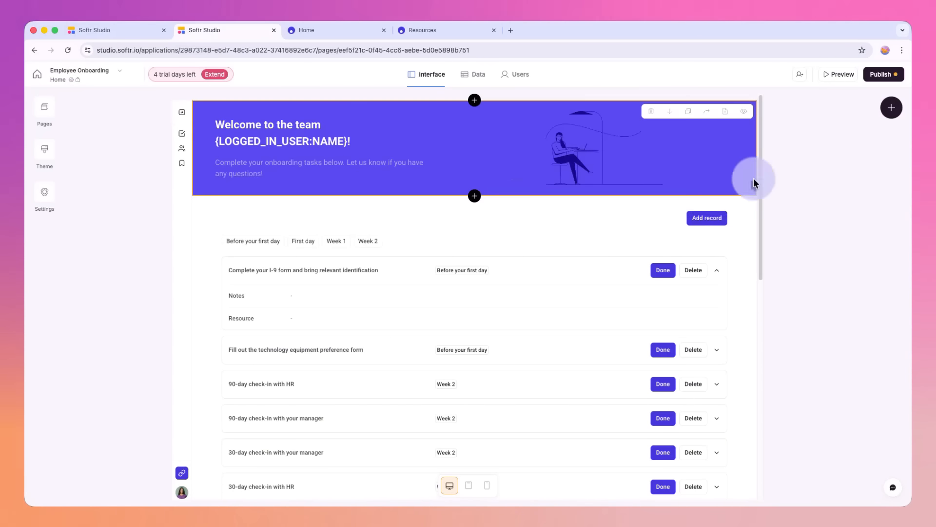
left_click(111, 31)
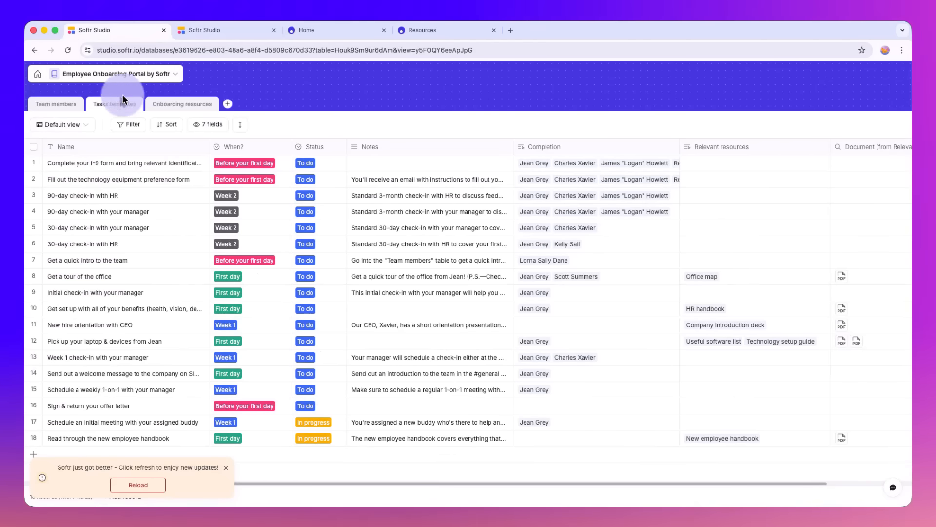
Step: Go to the Workflows section and look through the pre-built workflow templates, then close the gallery
left_click(38, 74)
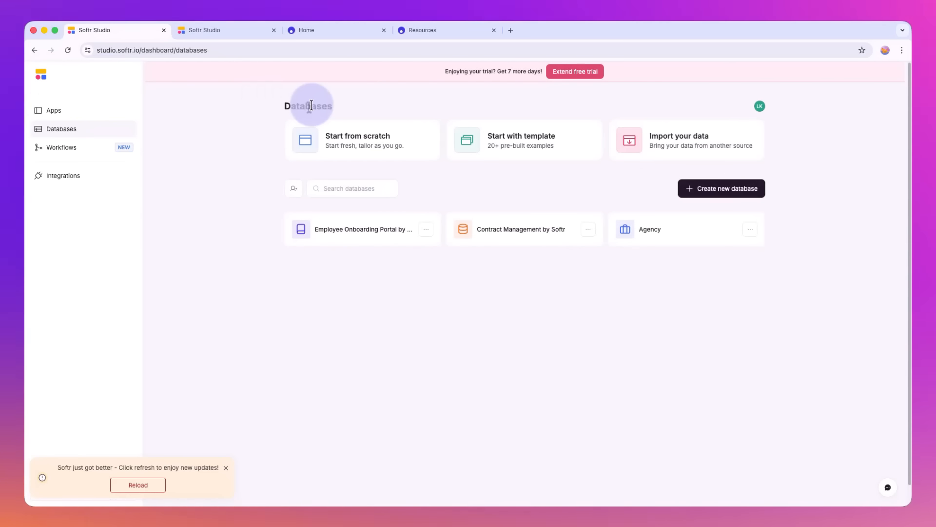
left_click(79, 147)
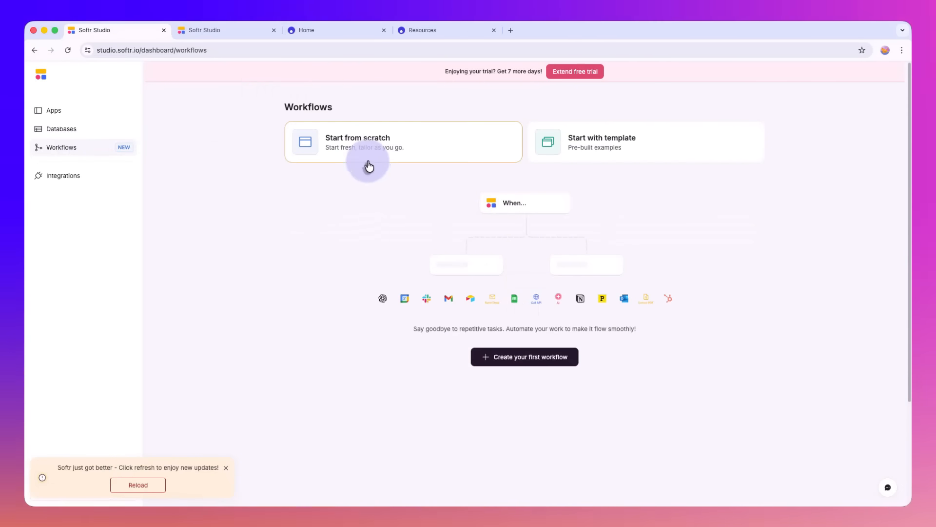
left_click(599, 145)
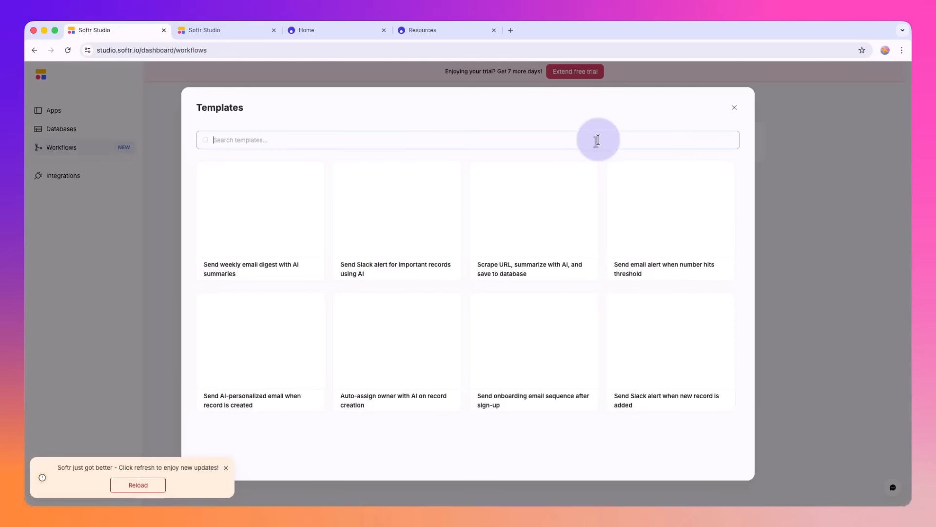
mouse_move(390, 209)
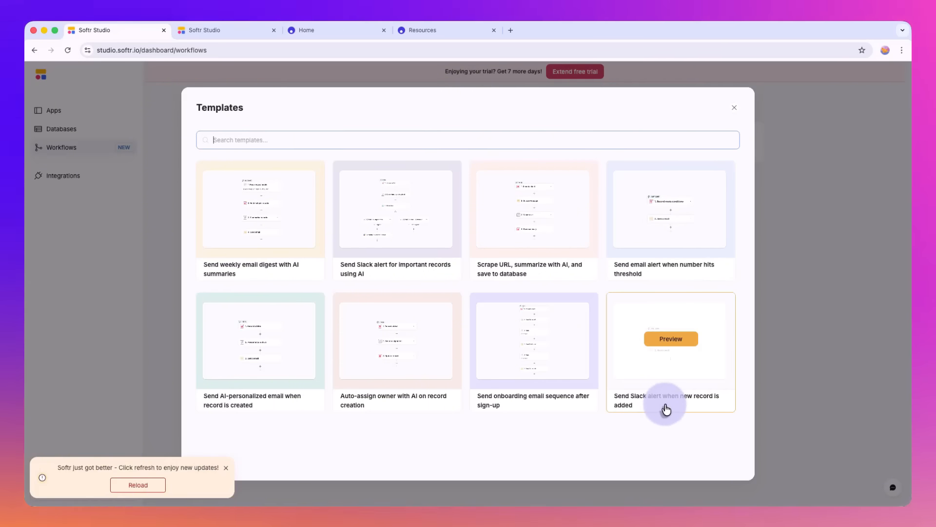
left_click(741, 118)
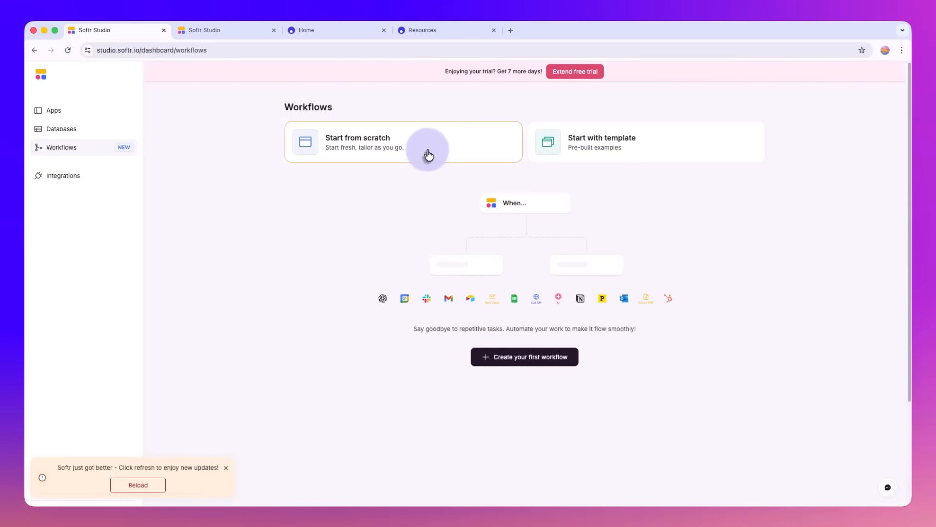
Step: Create a workflow from scratch with the Softr Databases "Record added" trigger and shift the canvas to make room below it
left_click(429, 153)
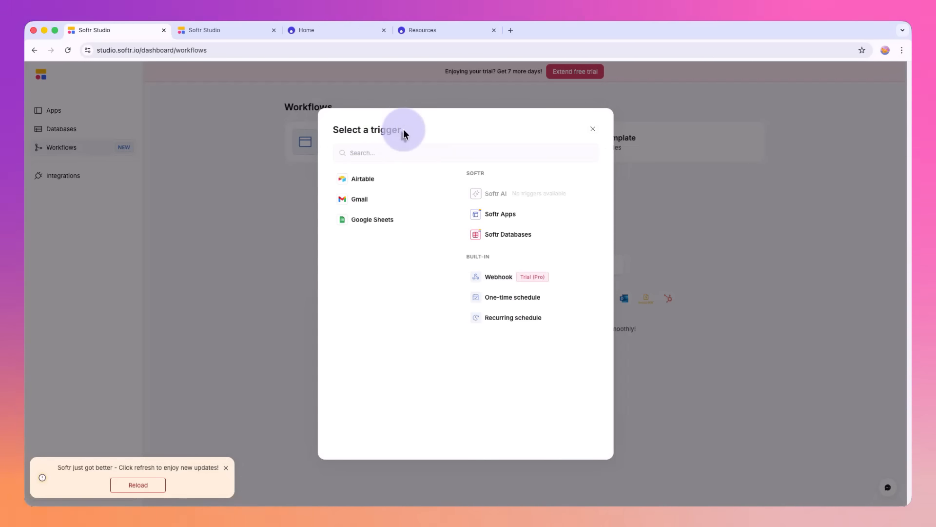
left_click(514, 240)
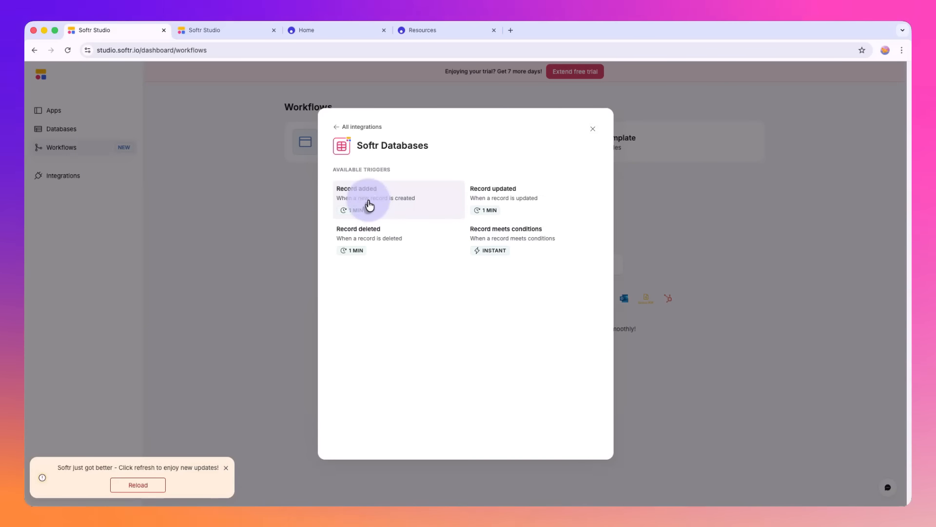
left_click(393, 205)
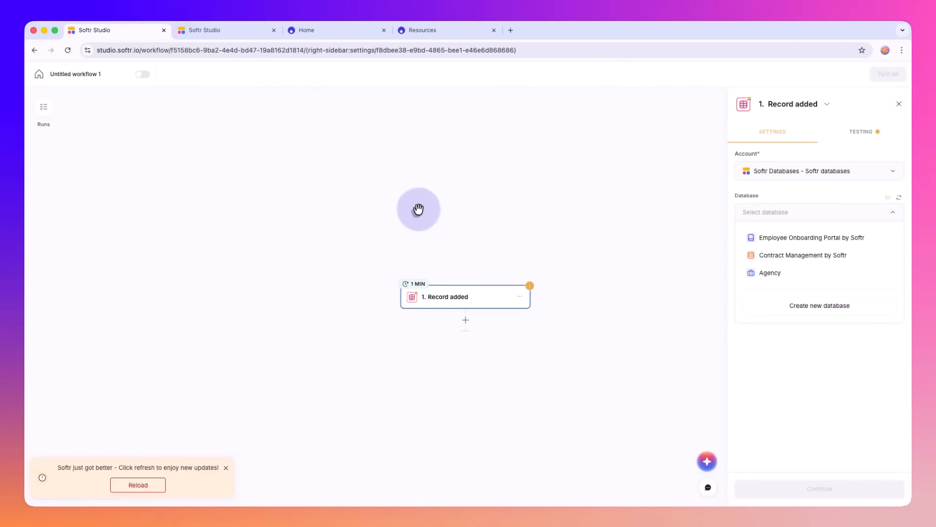
left_click_drag(381, 205, 378, 182)
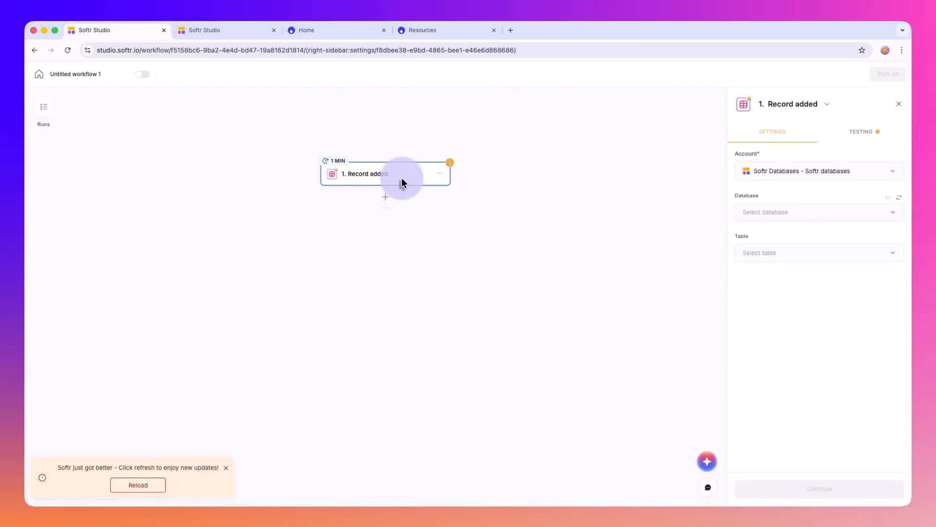
Step: Set the trigger's database to Employee Onboarding Portal by Softr and its table to Tasks templates
left_click(779, 214)
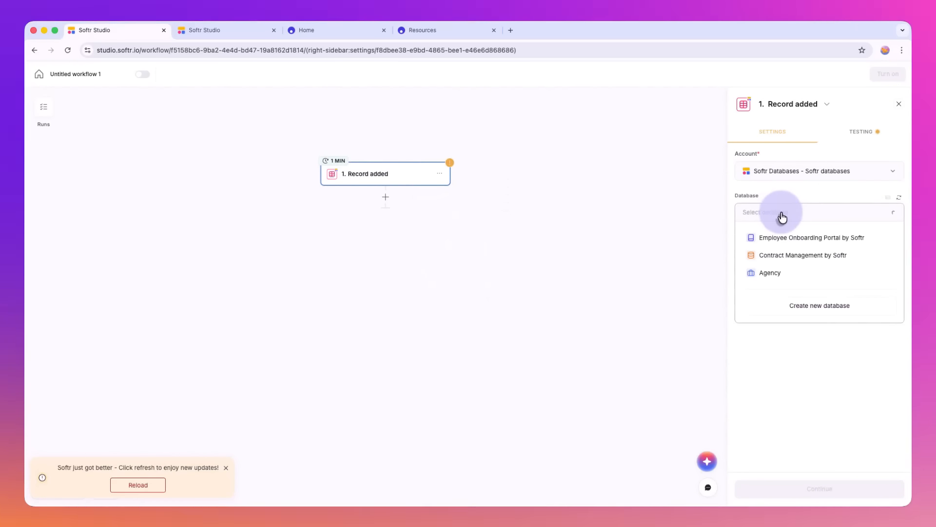
left_click(787, 239)
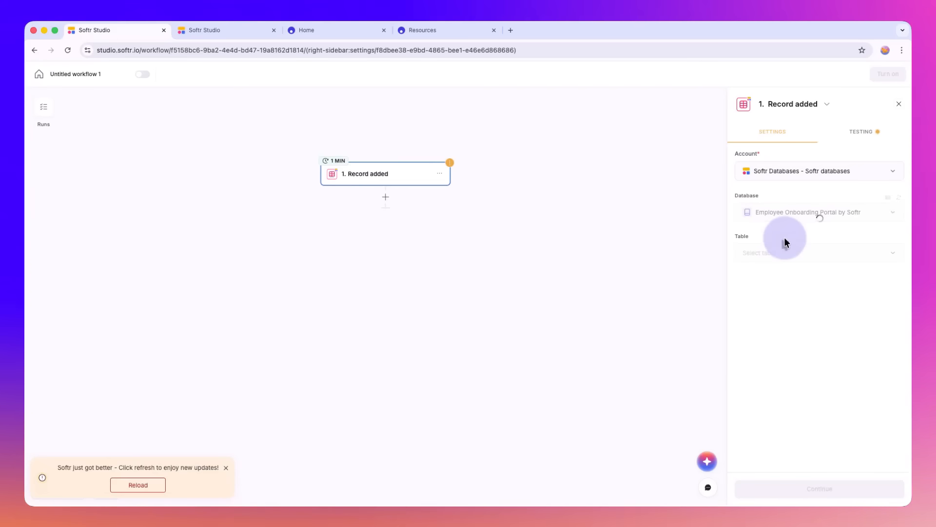
left_click(797, 253)
left_click(831, 379)
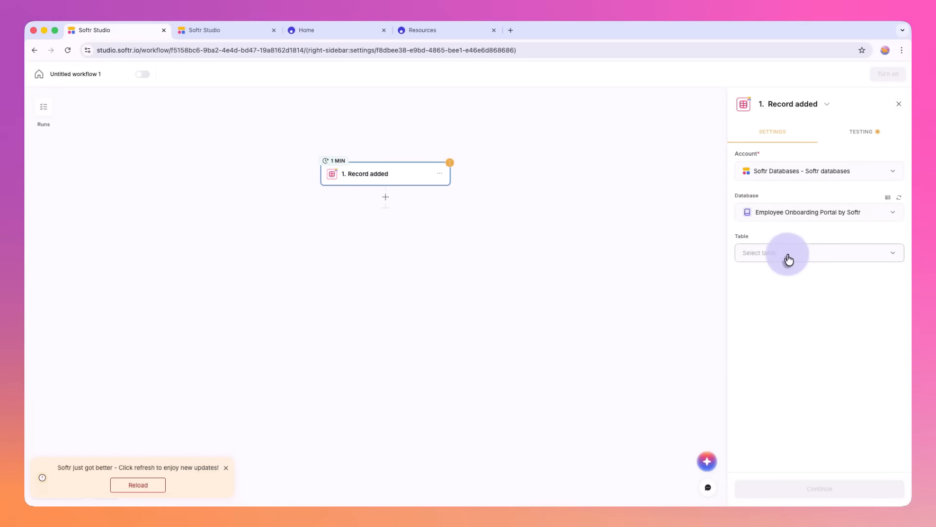
left_click(786, 295)
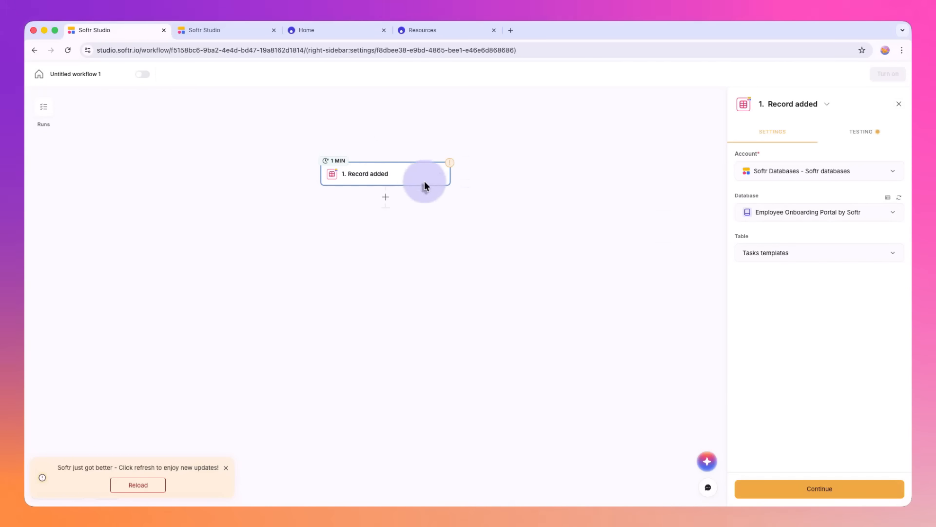
Step: Add an OpenAI Write action after the Record added trigger and dismiss the trial extension offer
left_click(386, 201)
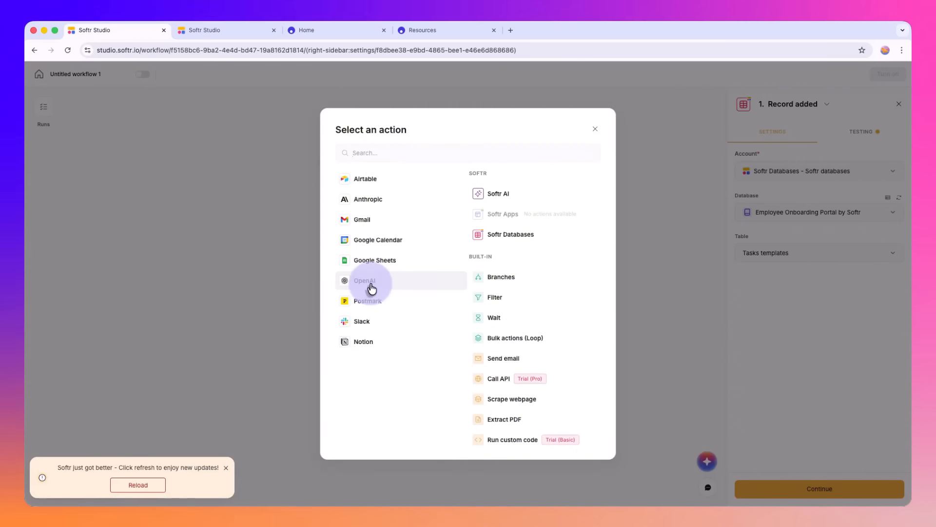
left_click(361, 188)
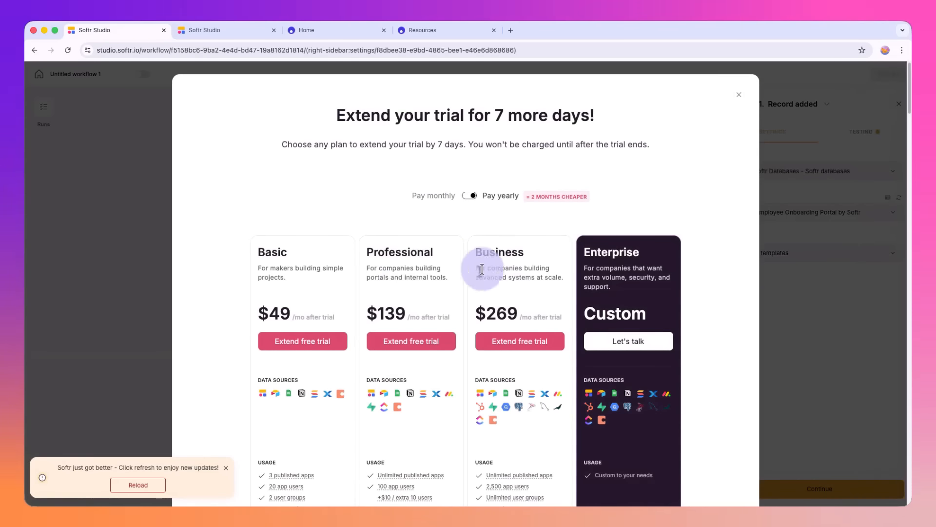
left_click(738, 94)
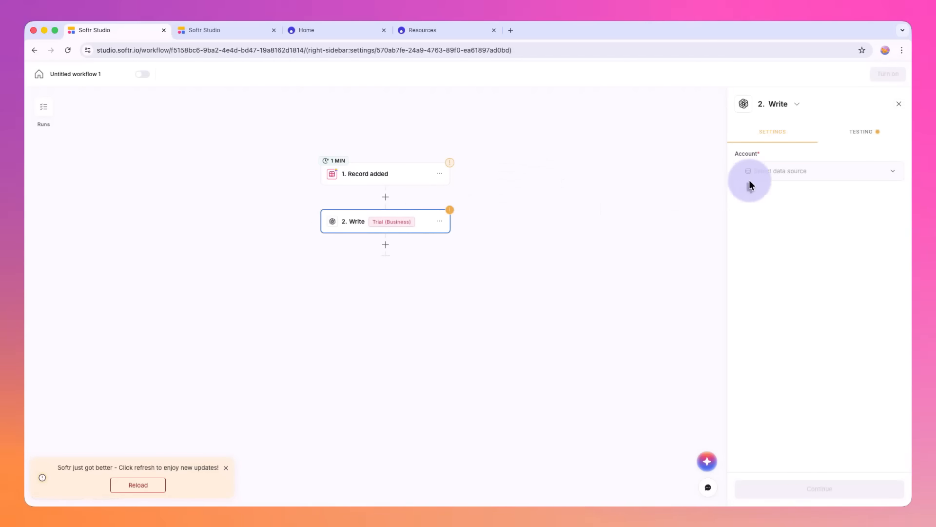
Step: Connect the Write action to the saved OpenAI account, check the form for adding another account, and set the model to GPT-5
left_click(770, 181)
left_click(783, 203)
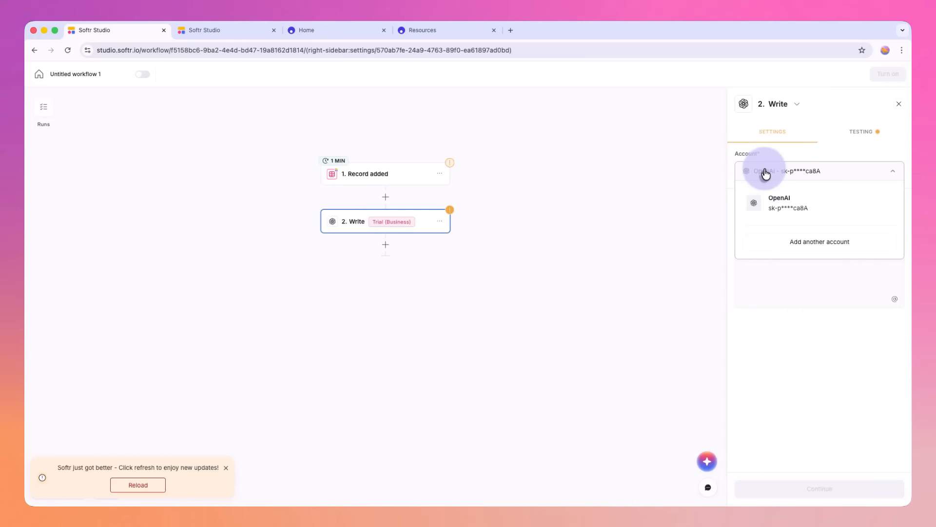
left_click(795, 239)
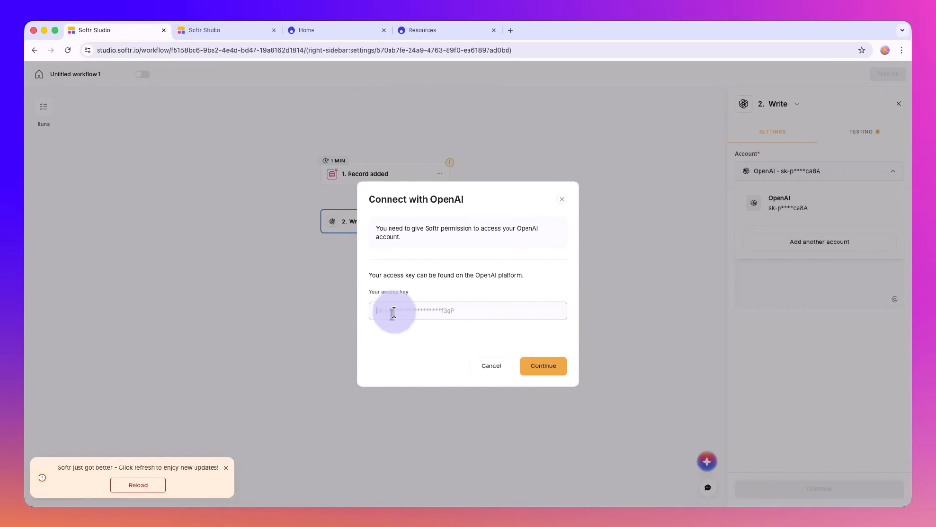
left_click(562, 199)
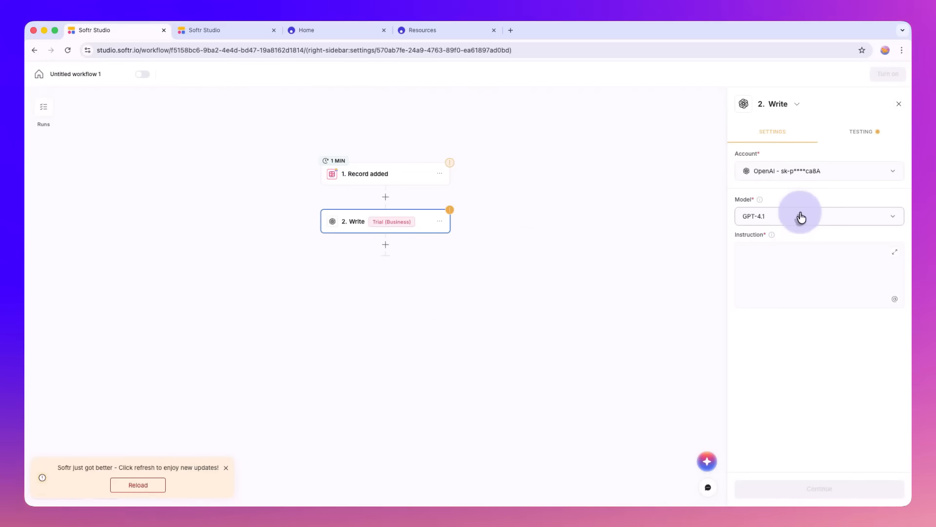
left_click(800, 216)
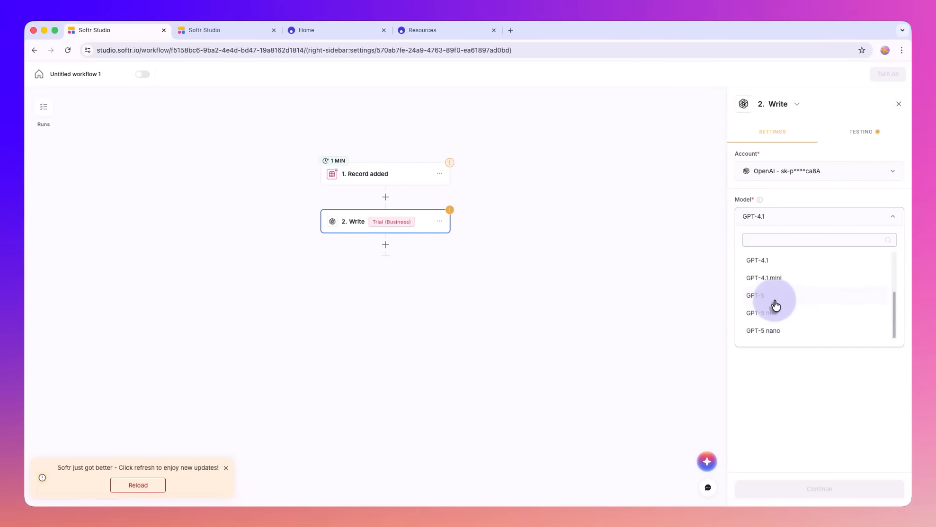
left_click(775, 298)
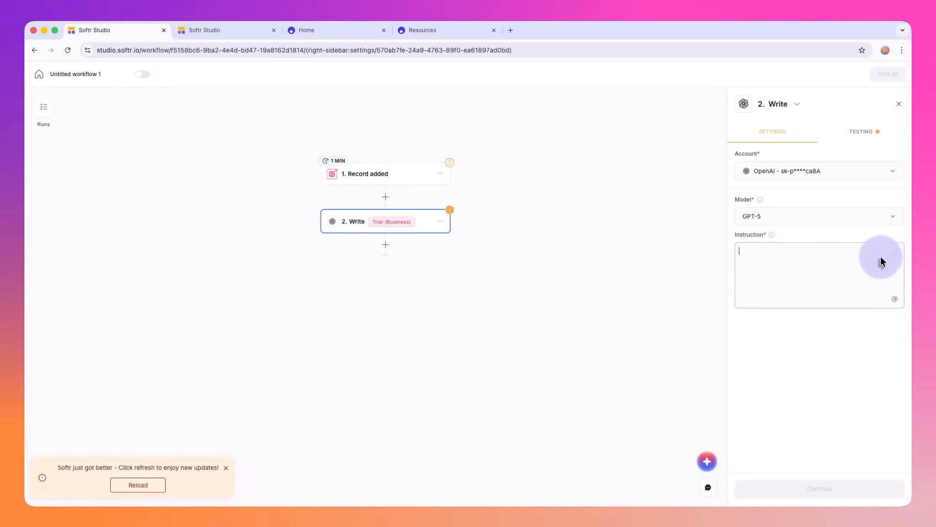
Step: Try to insert a field from the Record added trigger into the Write action's expanded instruction using @
left_click(894, 252)
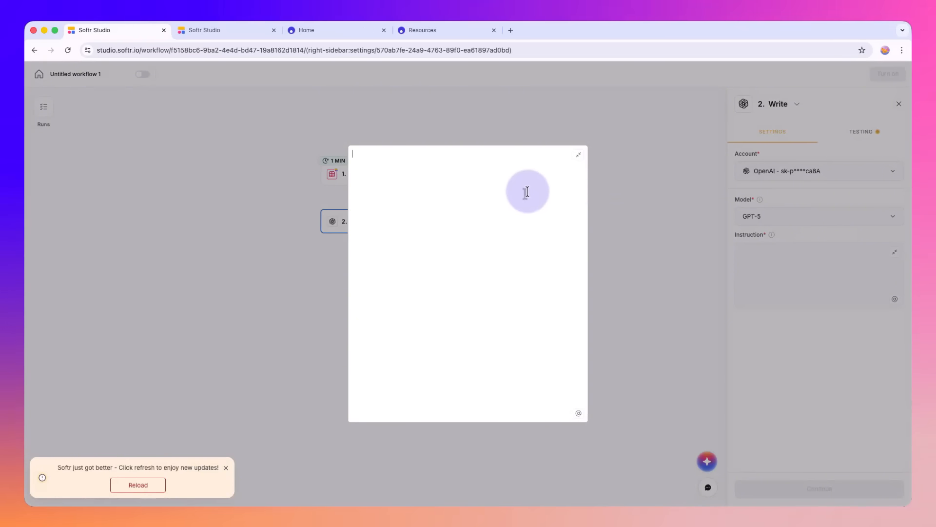
type("@")
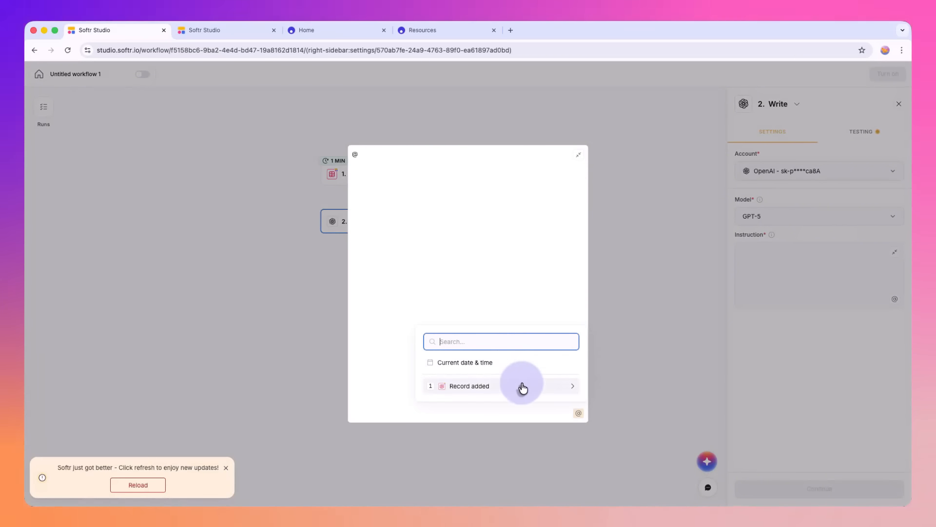
left_click(523, 386)
left_click(427, 345)
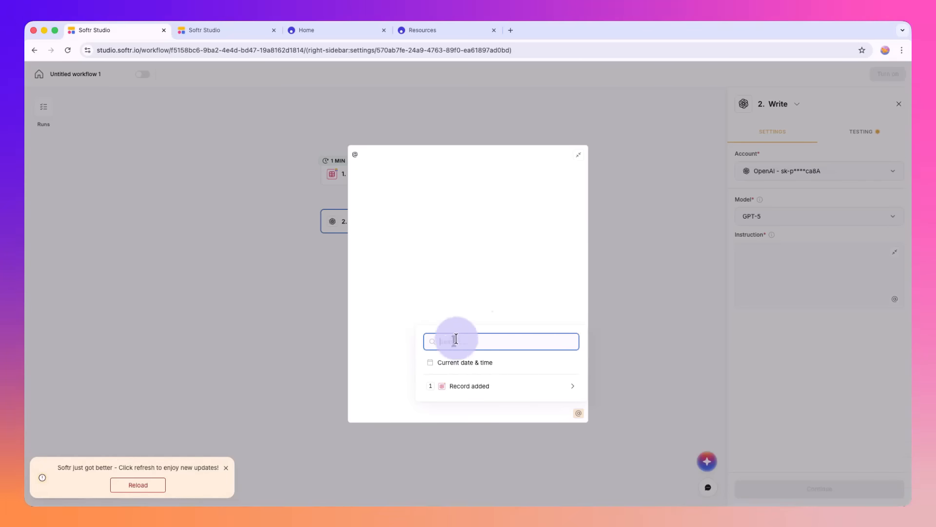
left_click(610, 151)
Step: Run a test of the Record added trigger and review the fields of the sample record
left_click(394, 179)
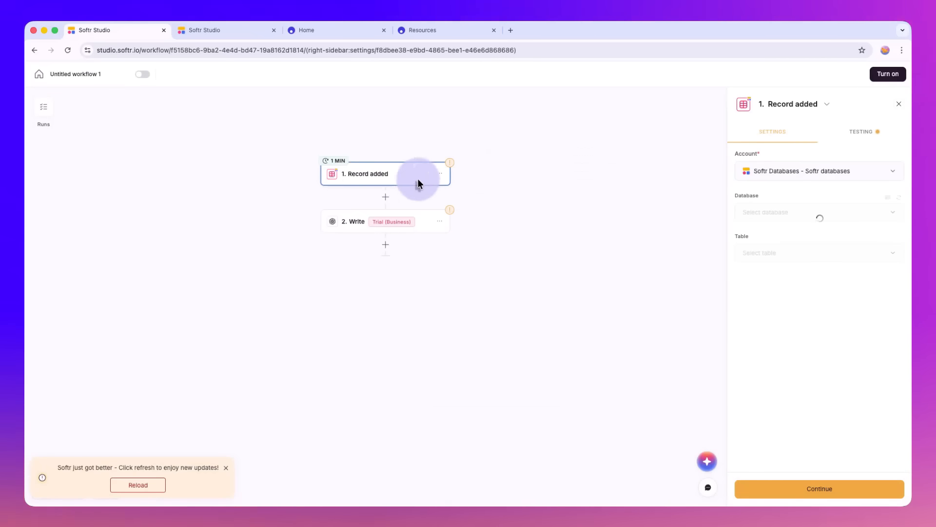
left_click(861, 130)
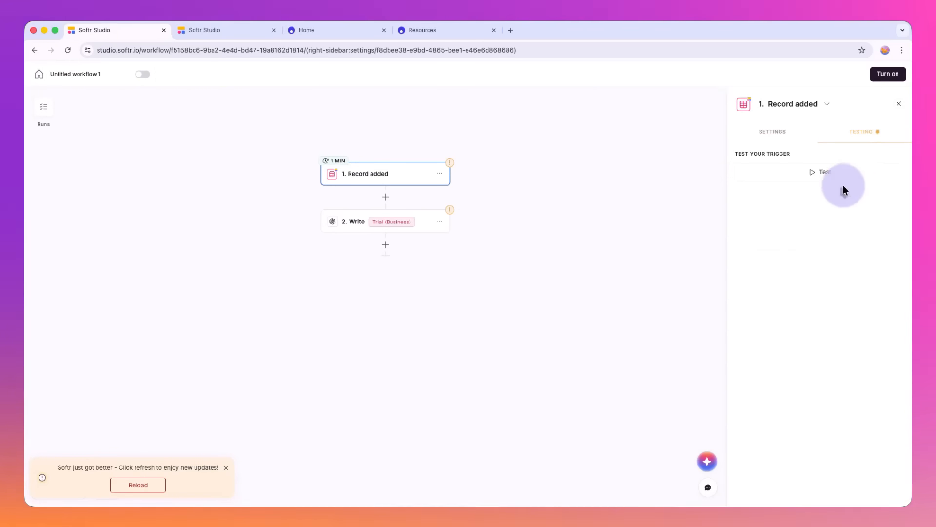
left_click(819, 178)
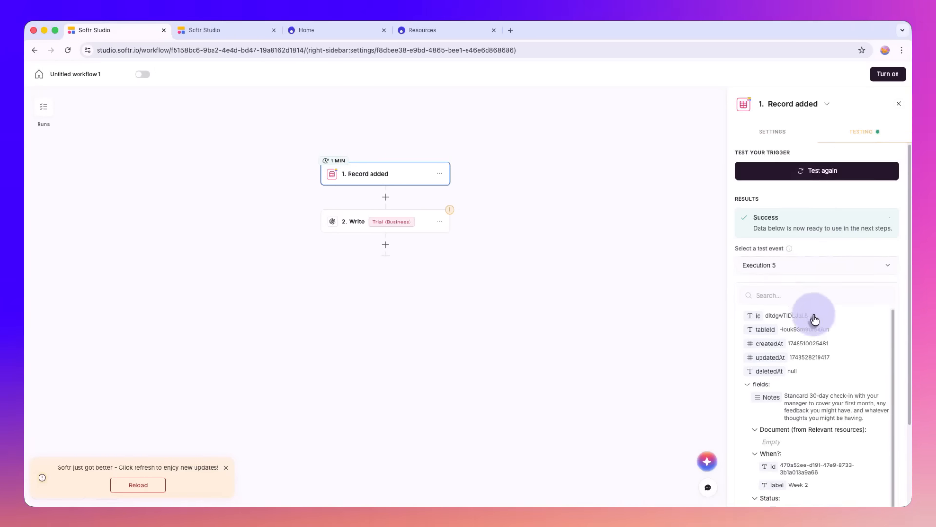
scroll(795, 317, "down", 3)
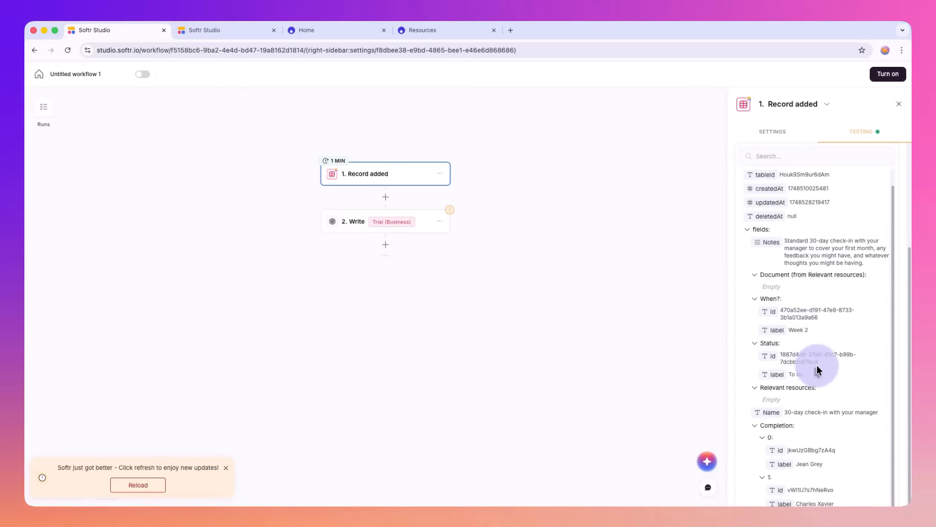
Step: Insert the trigger's Notes field into the Write action's expanded instruction and start a new line below it
left_click(385, 230)
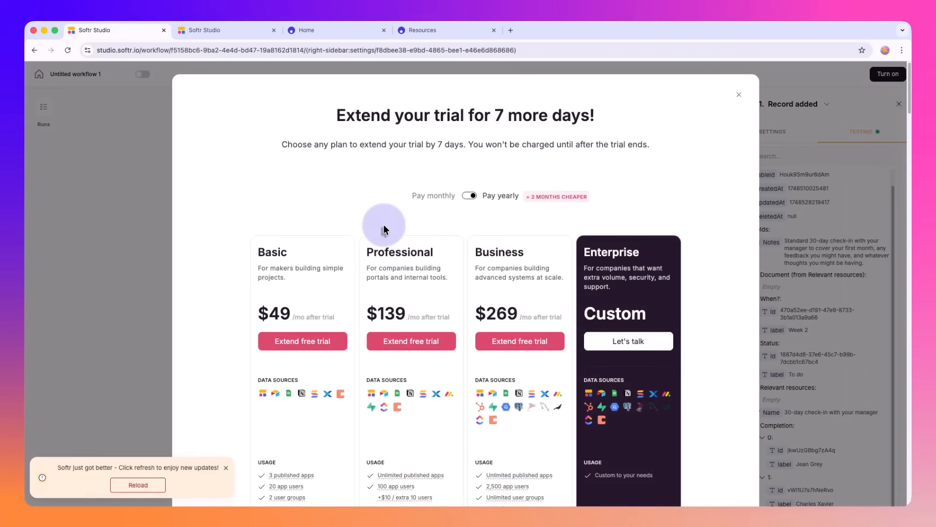
left_click(740, 96)
left_click(426, 225)
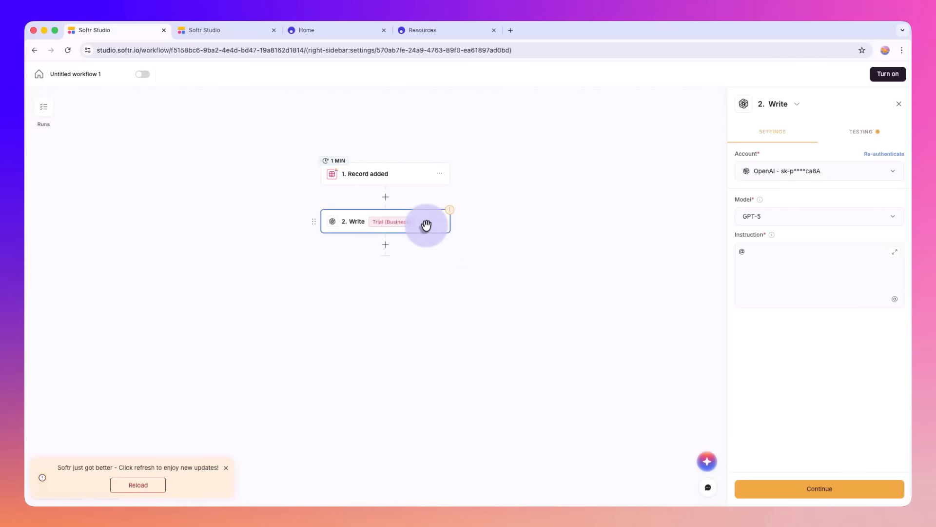
left_click(895, 252)
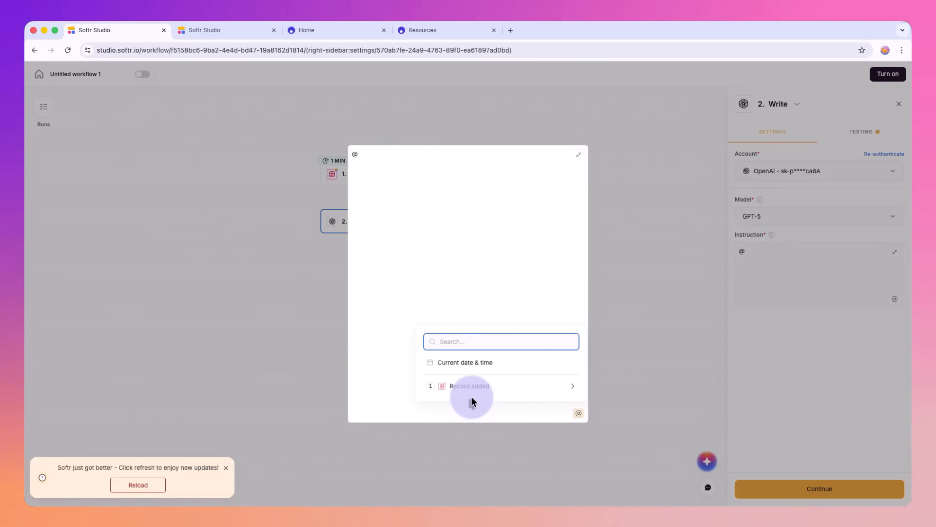
left_click(485, 388)
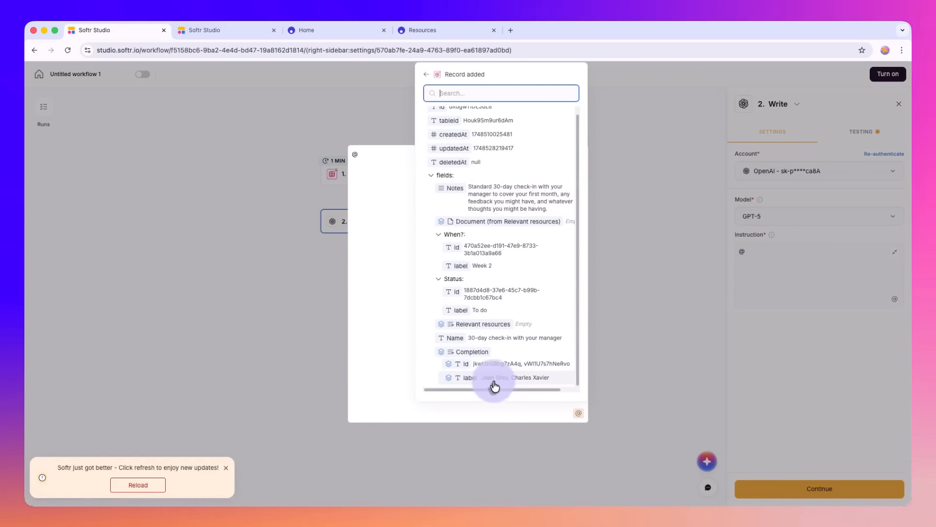
scroll(479, 273, "up", 1)
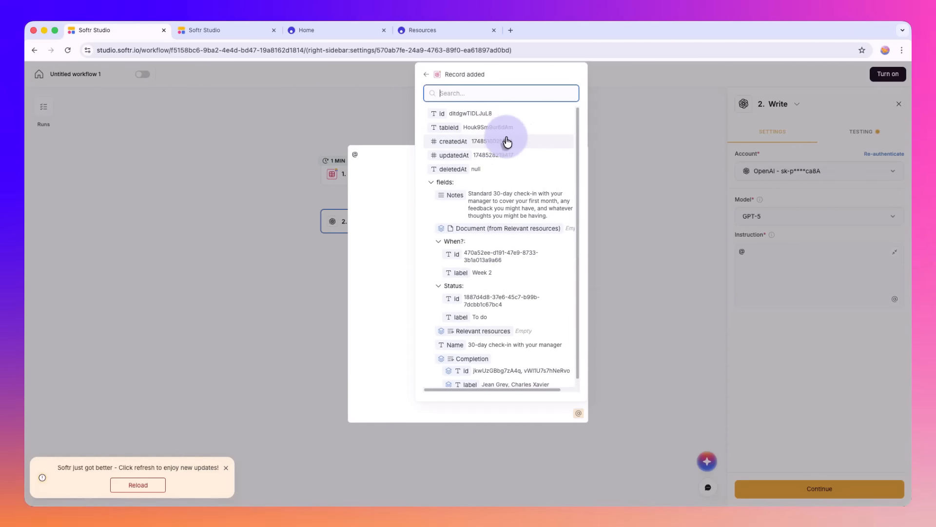
left_click(496, 199)
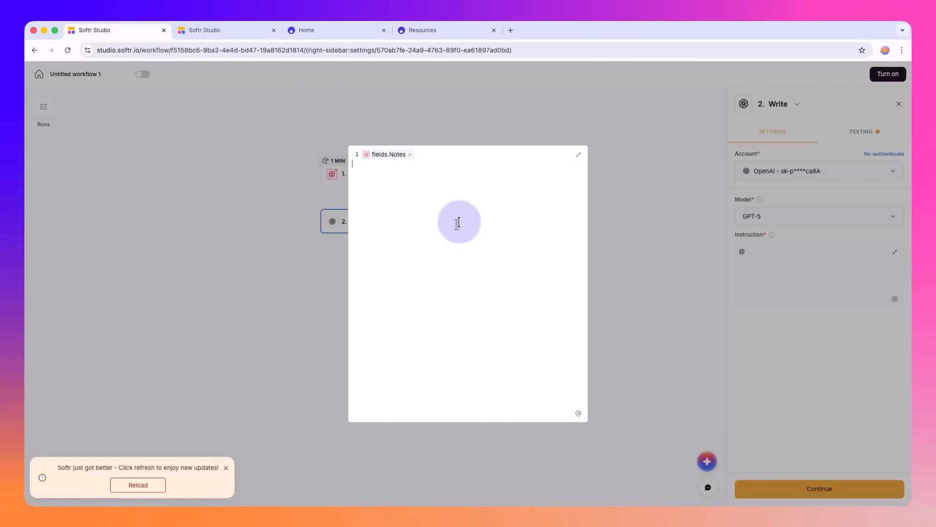
key("Return")
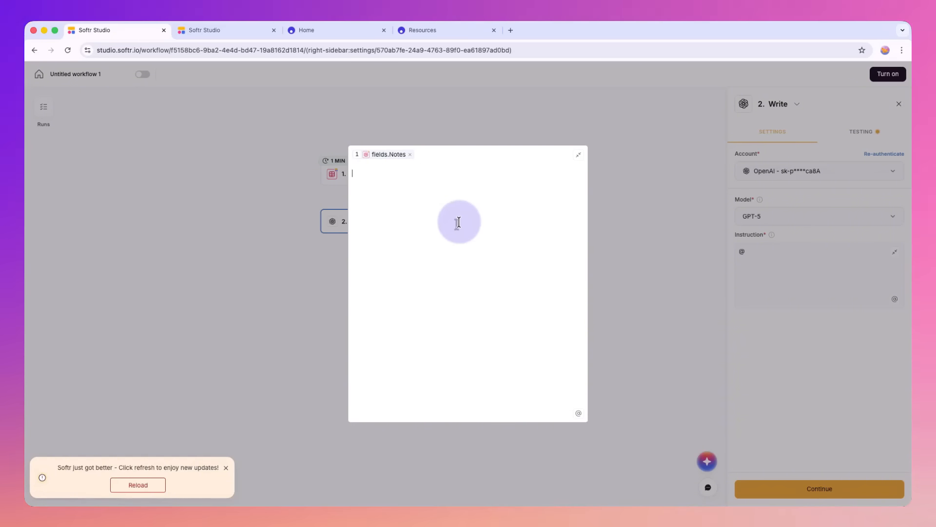
Step: Add the line "Summarise it to create the task description." below the Notes field in the Write action's instruction and collapse the expanded editor
type("Su")
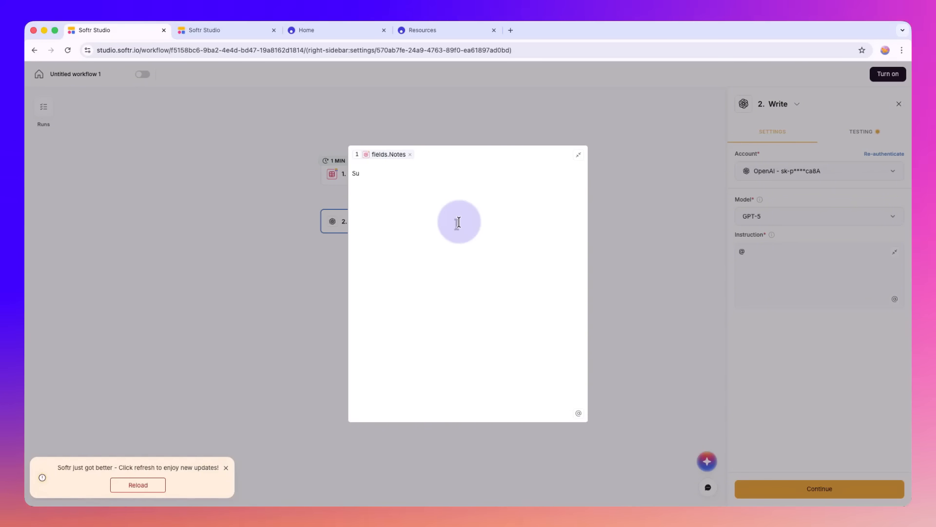
type("pmmarise it ")
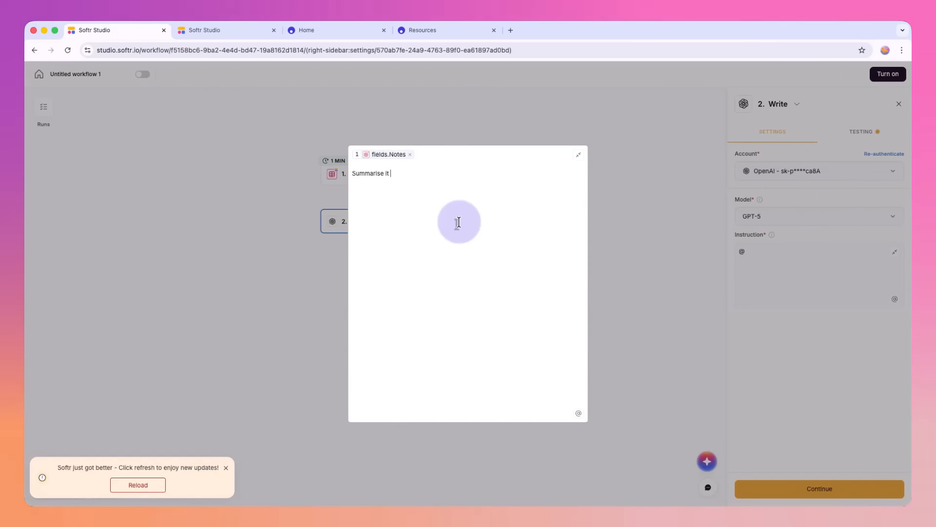
type("to create the ")
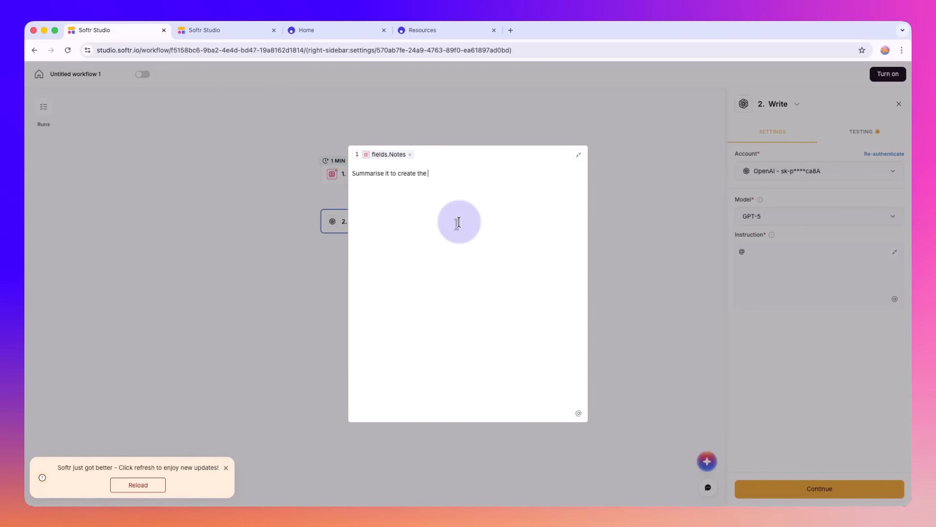
type("task descript")
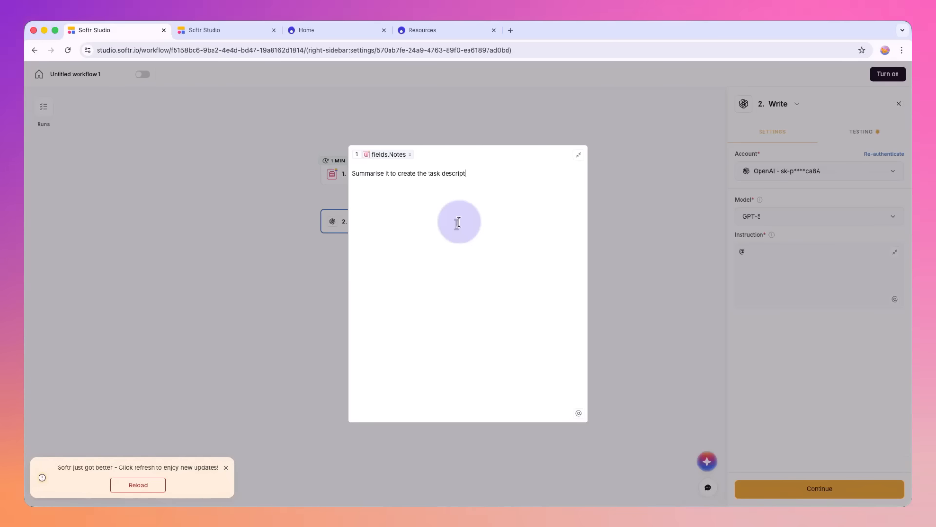
type("ion.")
left_click(578, 154)
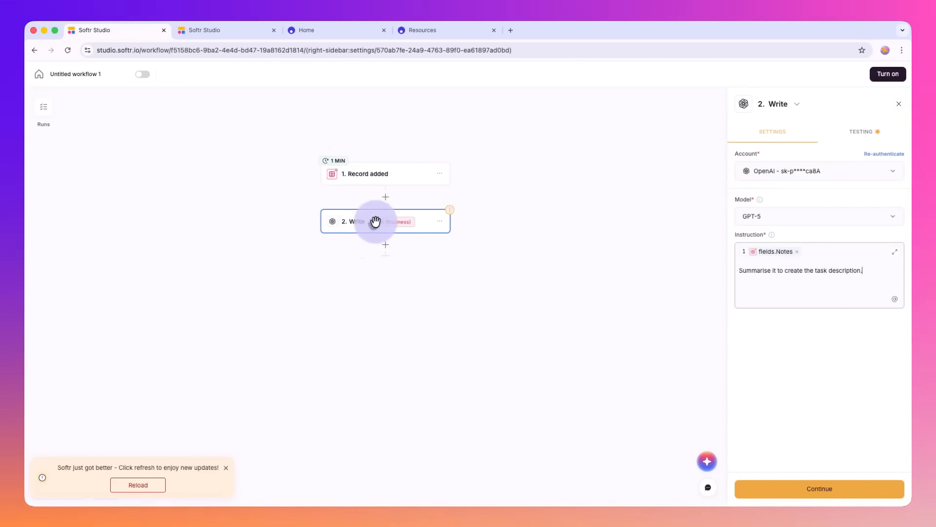
Step: Review the actions that can be added after the Write action, and close the list without choosing one
left_click(386, 245)
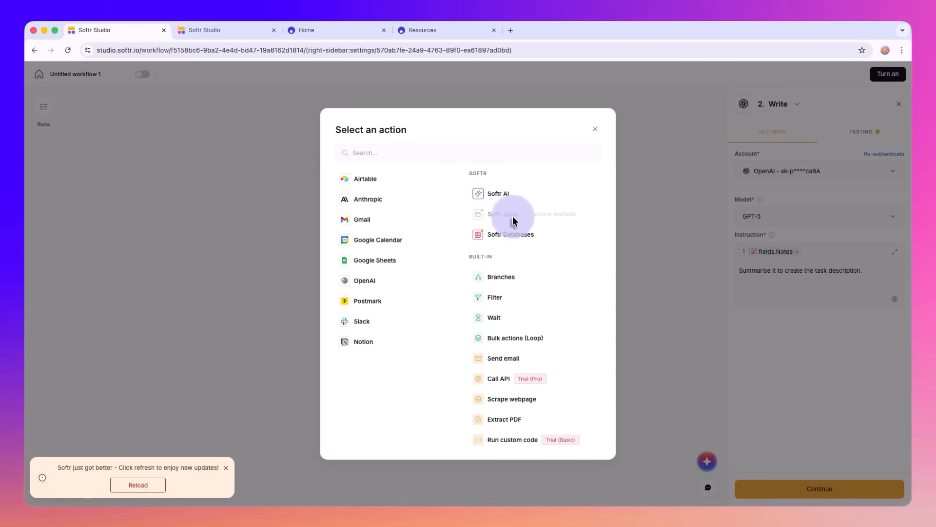
left_click(663, 299)
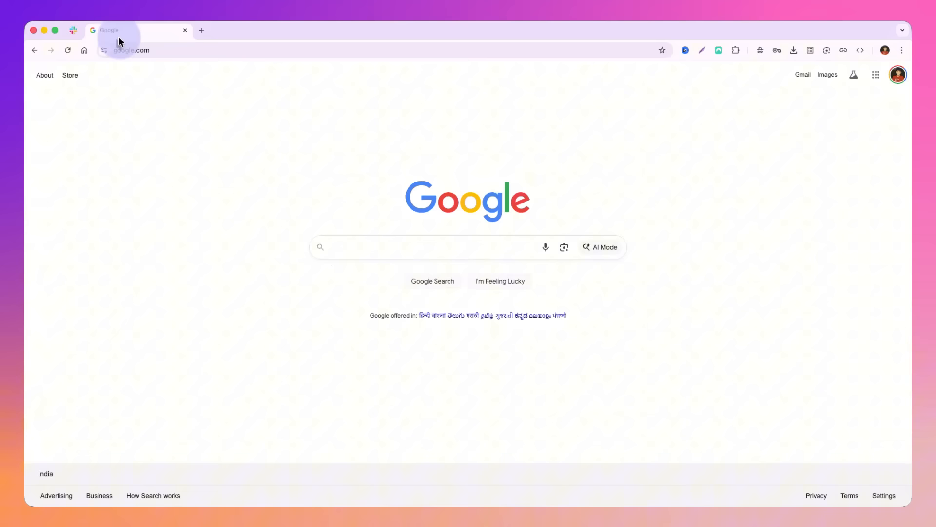
Step: Switch to n8n, open the Softr Testing workflow and view the parameters of its Softr Trigger node
left_click(167, 52)
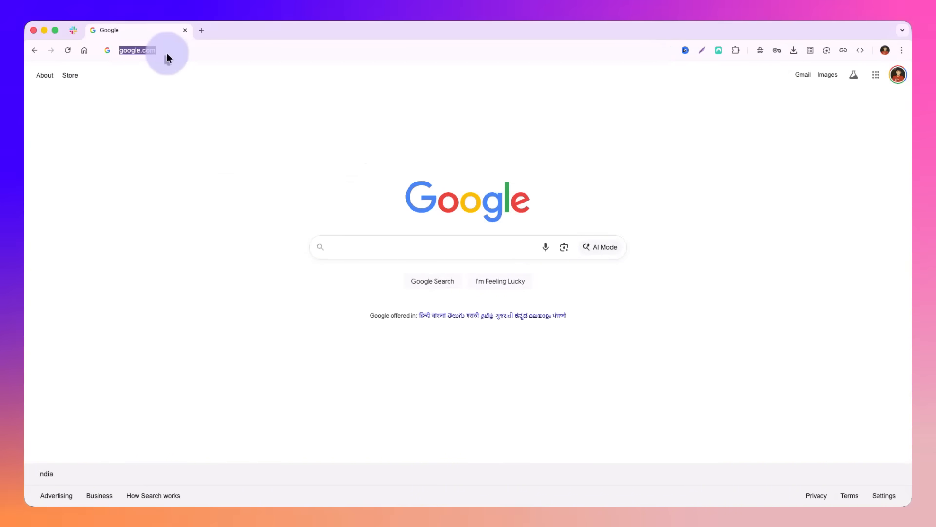
type("n8n.srv837115.hstgr")
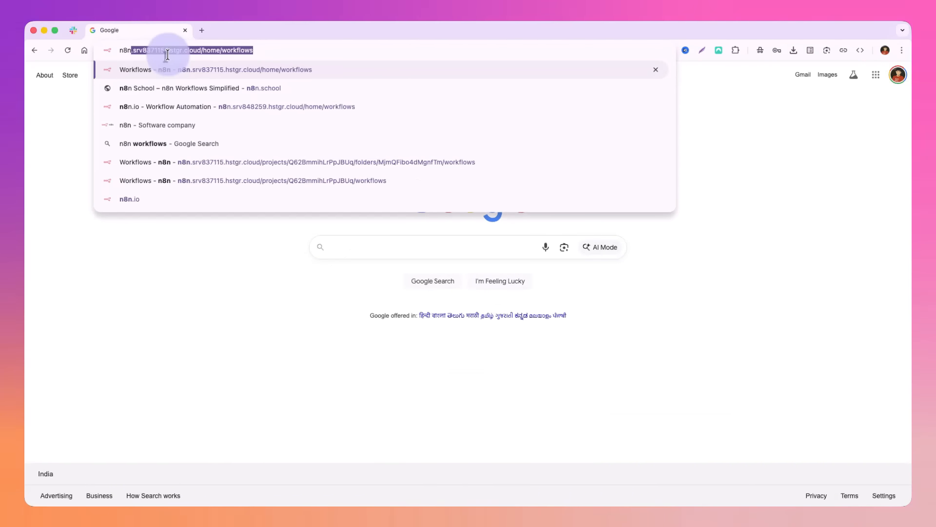
key("Return")
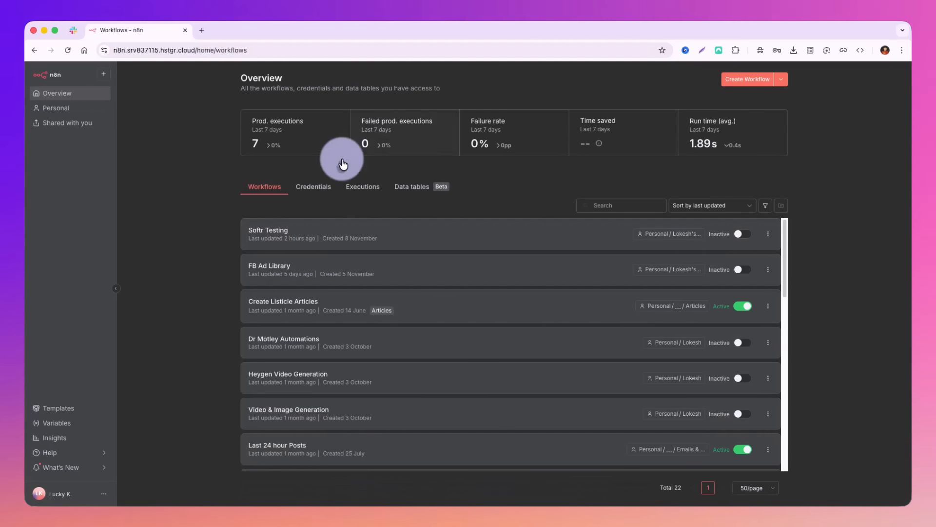
left_click(286, 237)
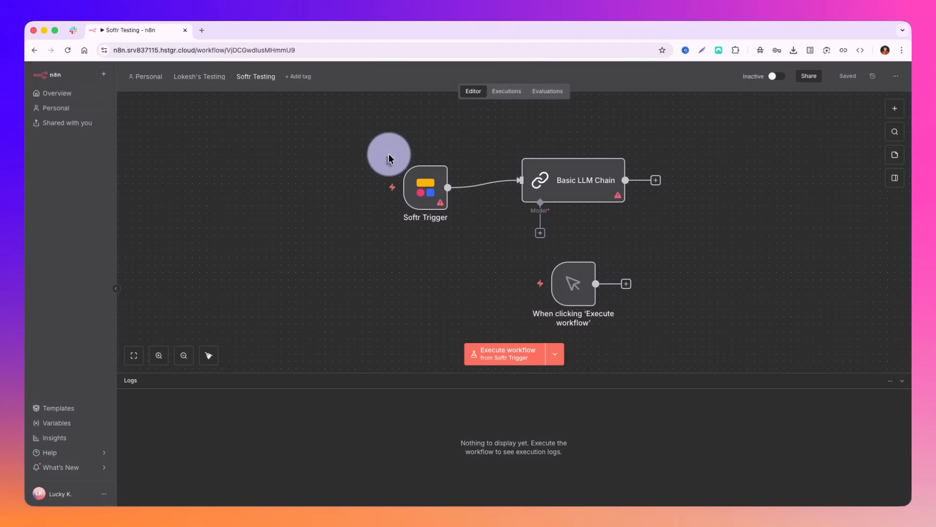
double_click(418, 187)
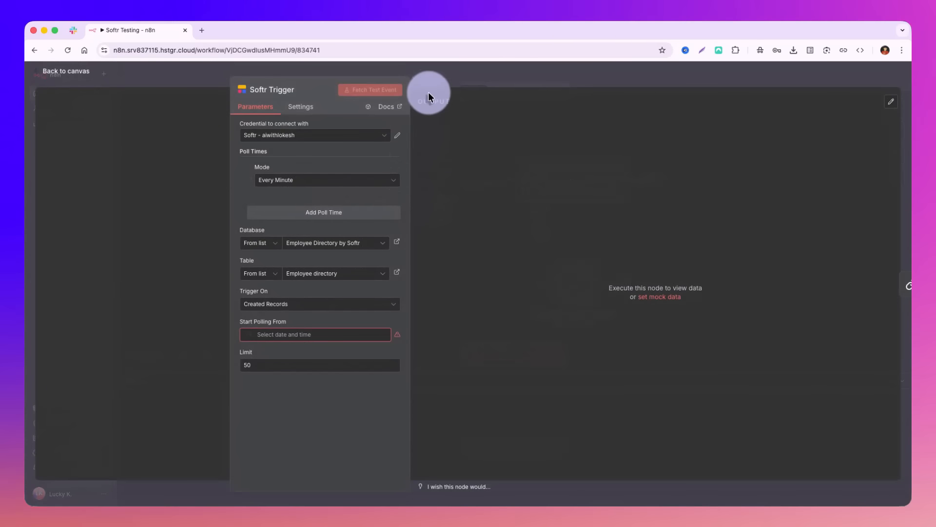
left_click(800, 75)
Step: Search the n8n nodes for softr and review the actions and triggers the Softr node offers
key("Tab")
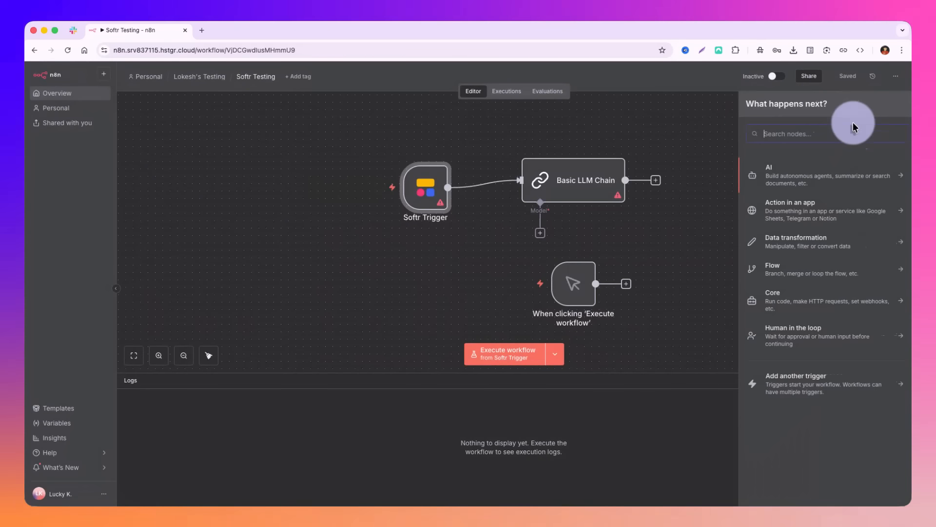
type("softr")
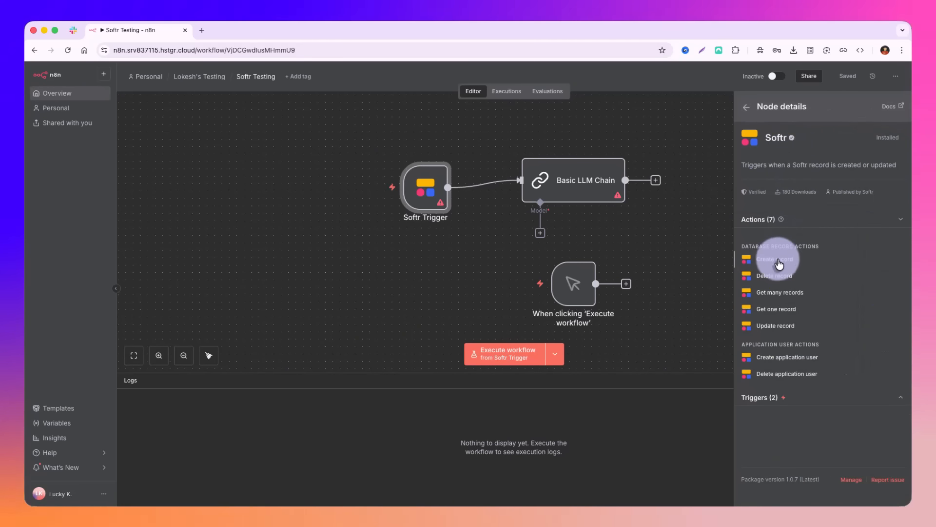
left_click(757, 397)
left_click(683, 297)
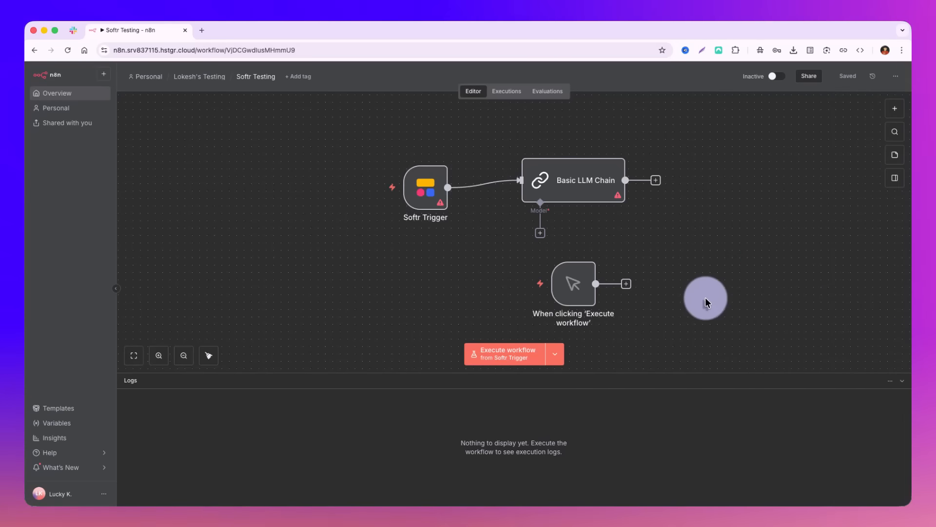
Step: Point the Softr Trigger to the Employee Onboarding Portal database and Tasks templates table, triggering on Created Records, and check the Start Polling From date picker
double_click(431, 181)
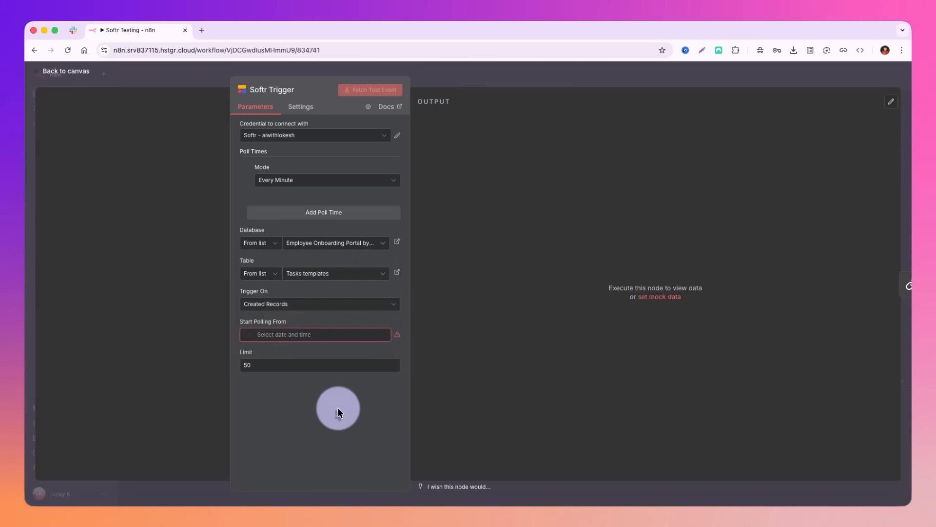
left_click(270, 306)
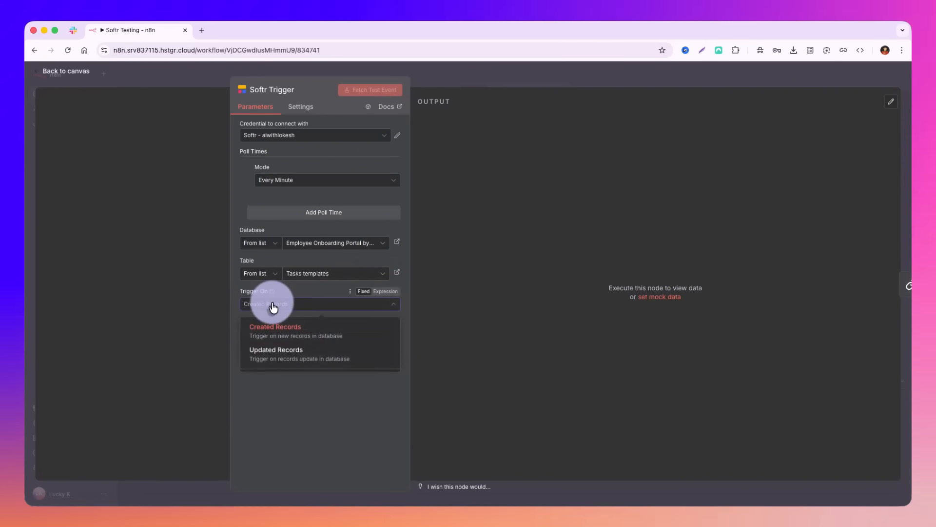
left_click(298, 328)
left_click(293, 335)
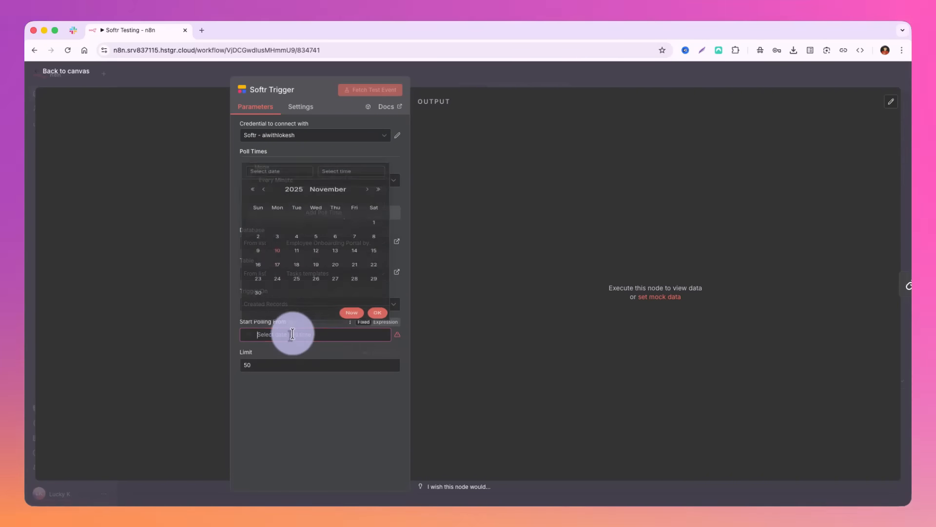
left_click(294, 400)
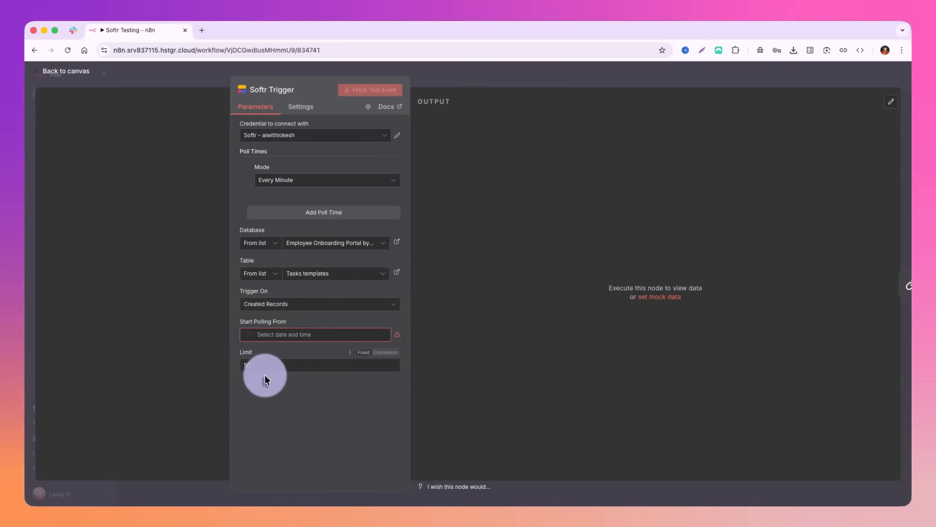
left_click(499, 70)
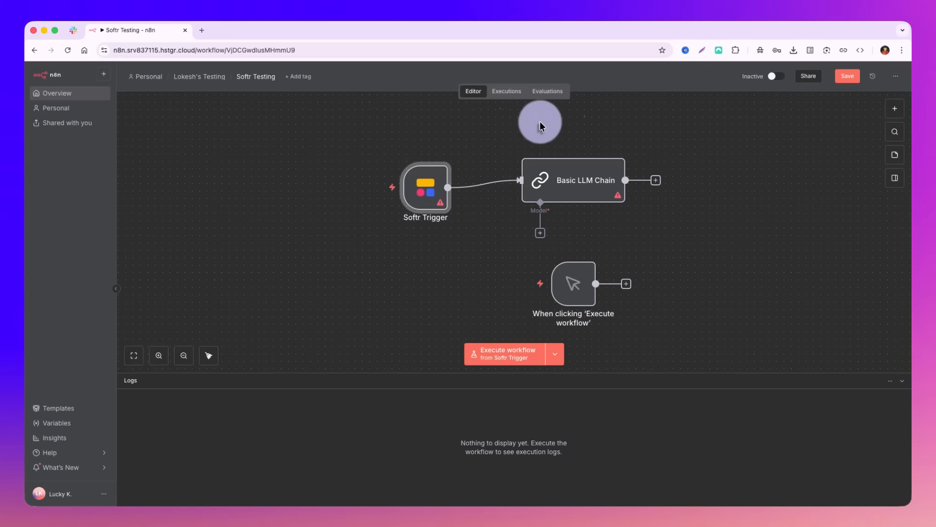
left_click_drag(339, 135, 695, 312)
left_click_drag(561, 273, 478, 261)
left_click(564, 250)
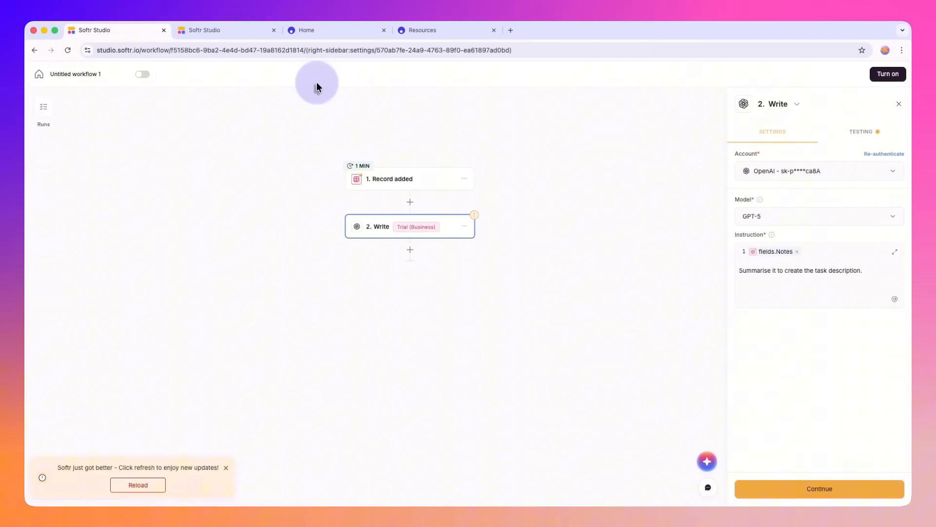
Step: Switch to Softr Studio and view the Home page of the Employee Onboarding app in the interface editor
left_click(234, 30)
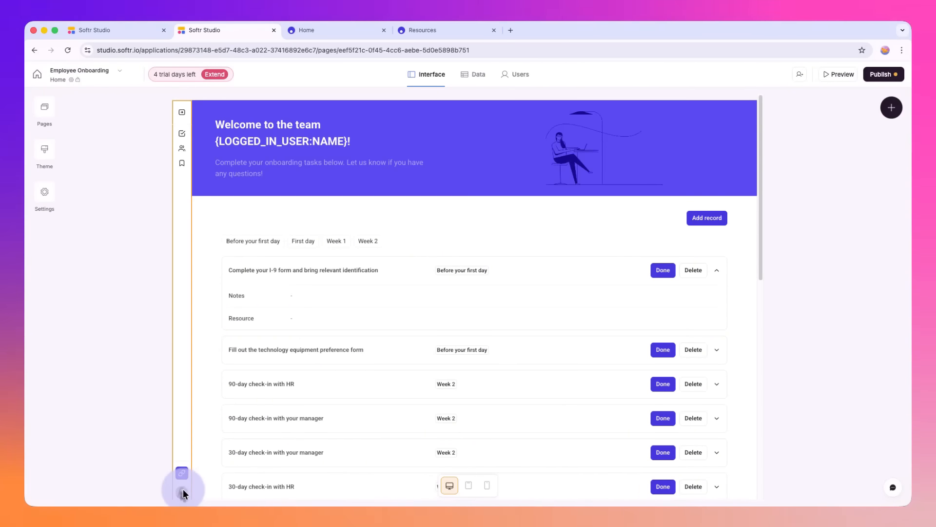
left_click(599, 136)
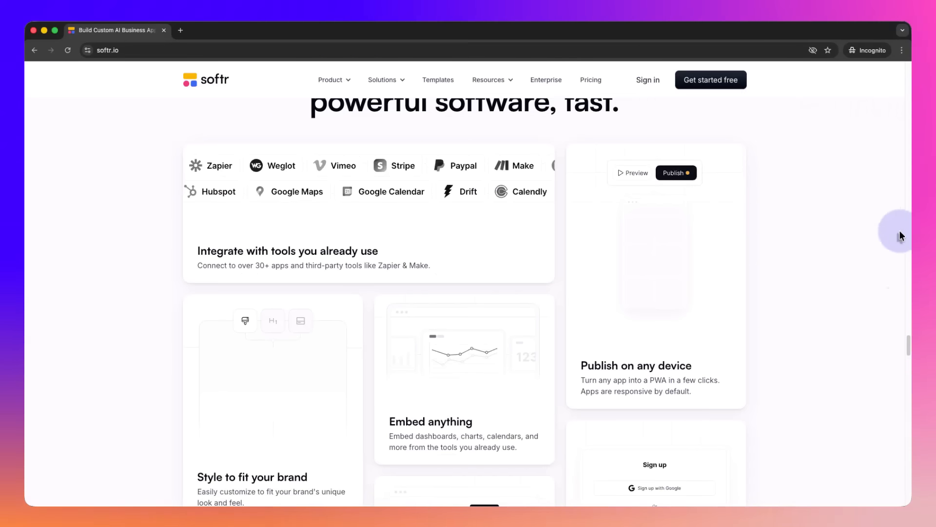
Step: Look through the customer reviews on the Softr website, and open the ERP use case page to read about its data integrations
left_click_drag(910, 342, 905, 437)
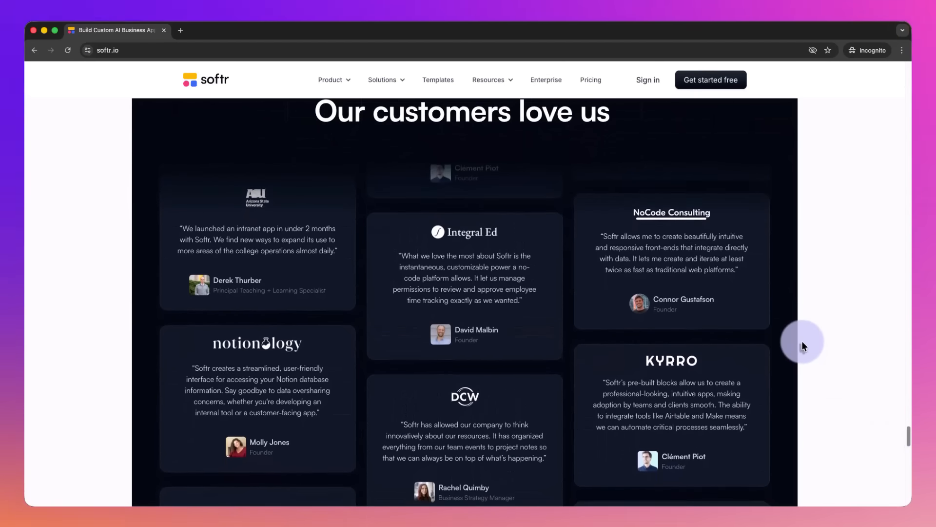
scroll(803, 342, "up", 1)
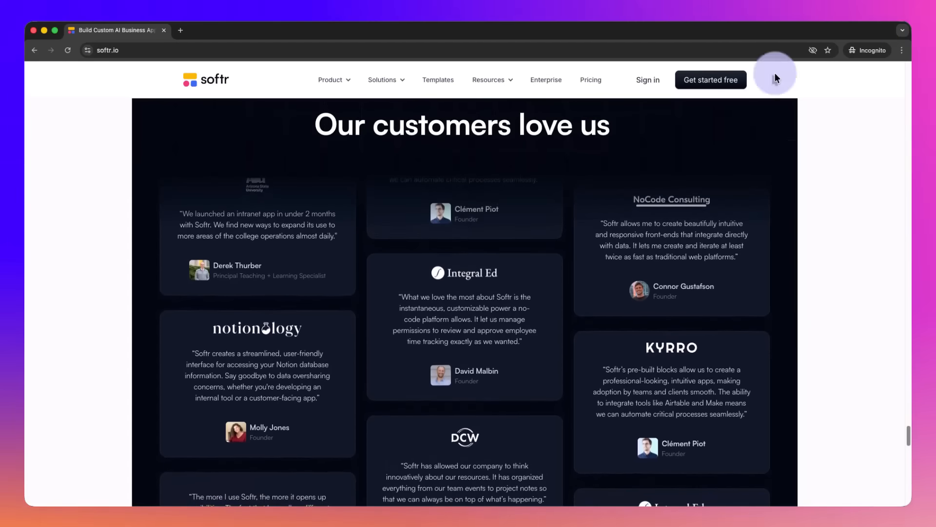
mouse_move(392, 82)
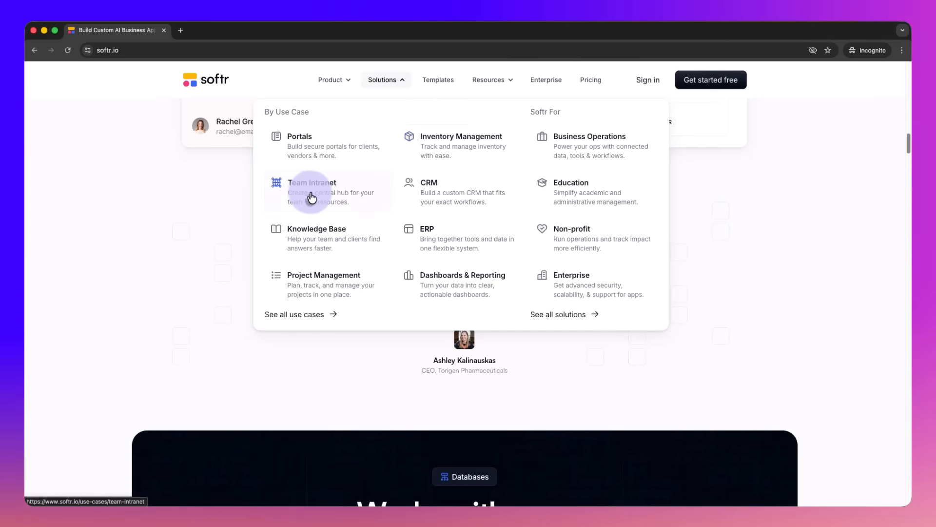
left_click(448, 239)
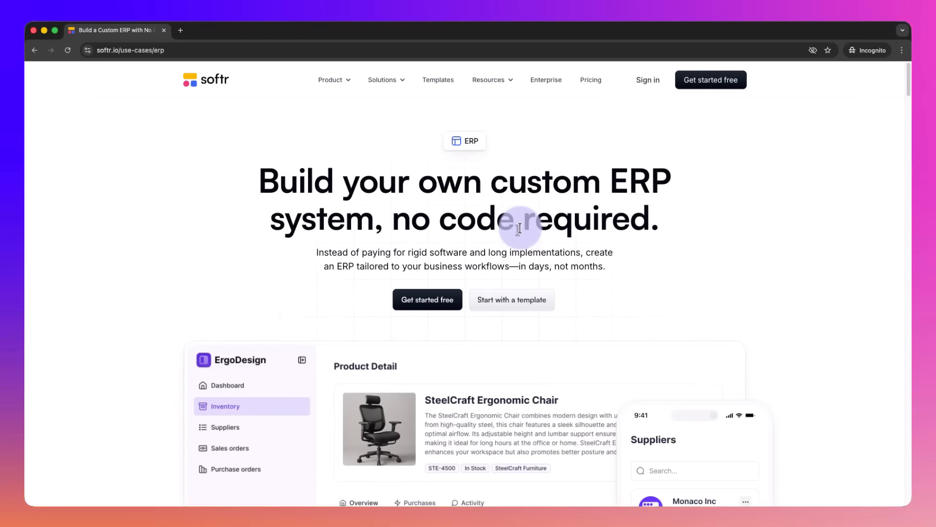
scroll(522, 227, "down", 10)
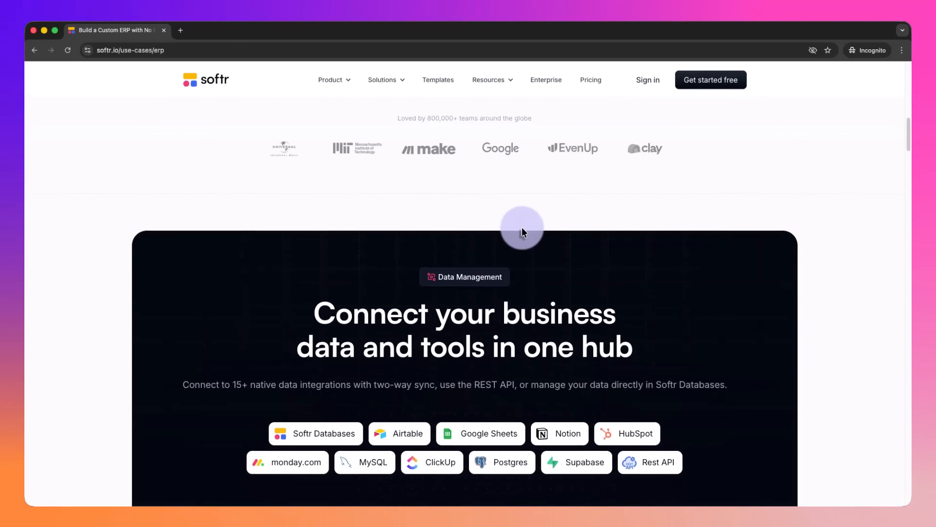
scroll(522, 227, "down", 5)
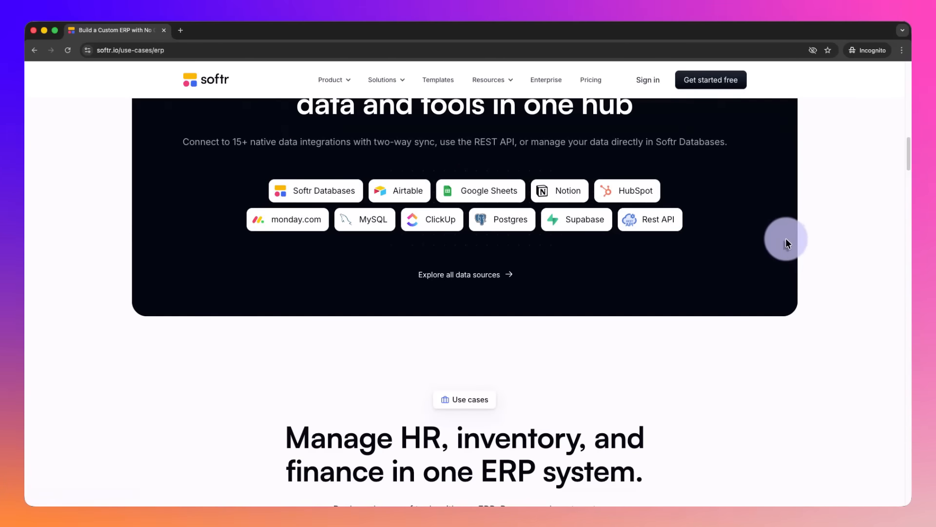
Step: Open Softr's pricing page and examine the yearly prices, data sources, usage limits and features of each plan
scroll(818, 236, "up", 10)
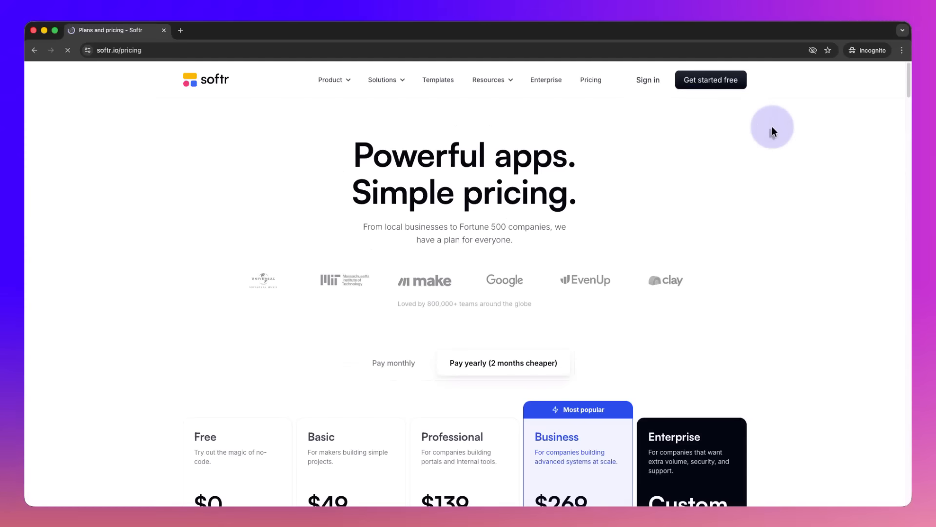
scroll(772, 127, "down", 5)
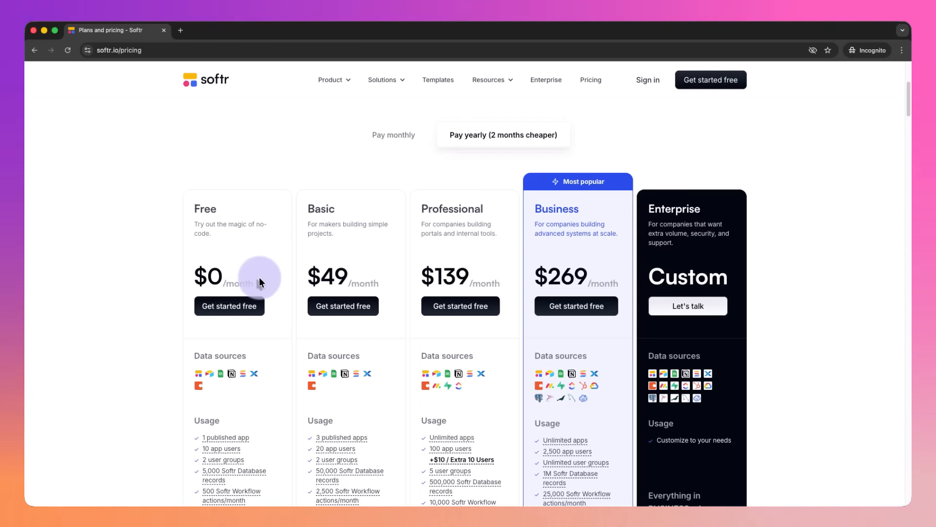
scroll(259, 277, "down", 1)
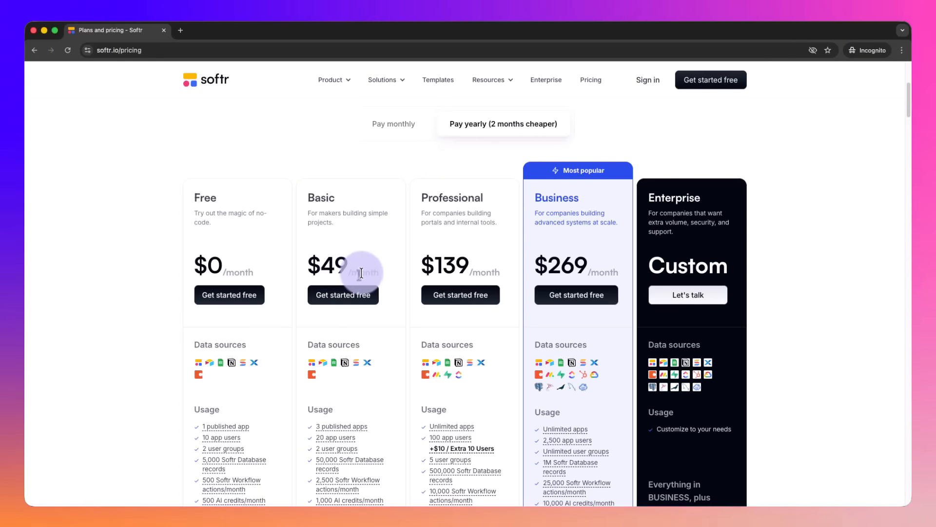
scroll(360, 271, "down", 5)
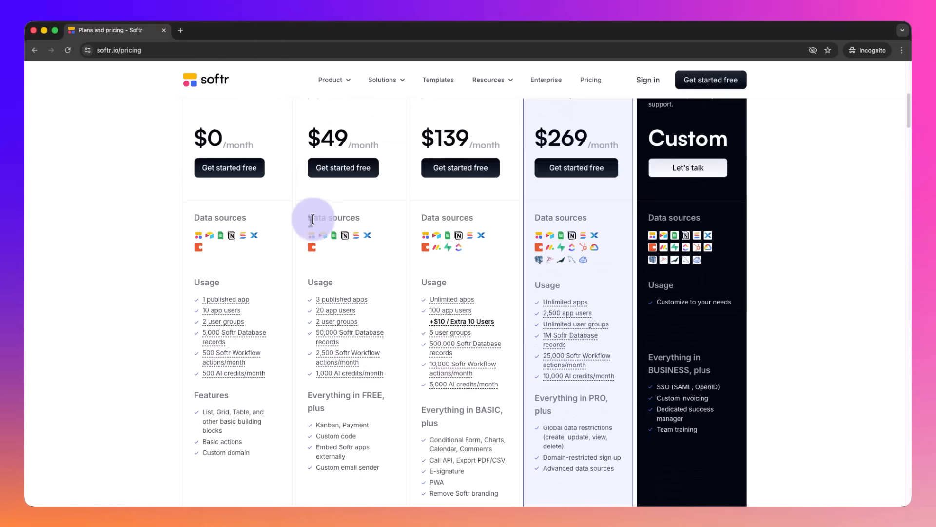
scroll(352, 246, "down", 5)
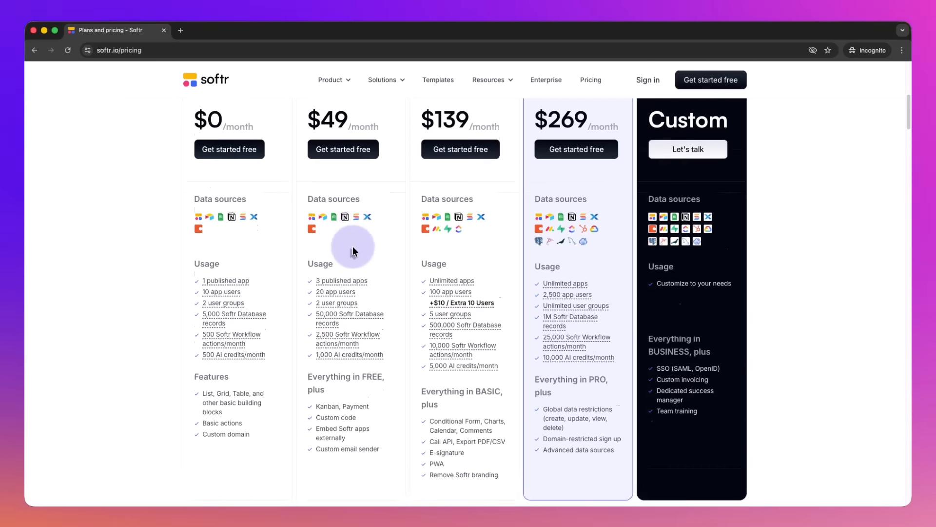
mouse_move(359, 184)
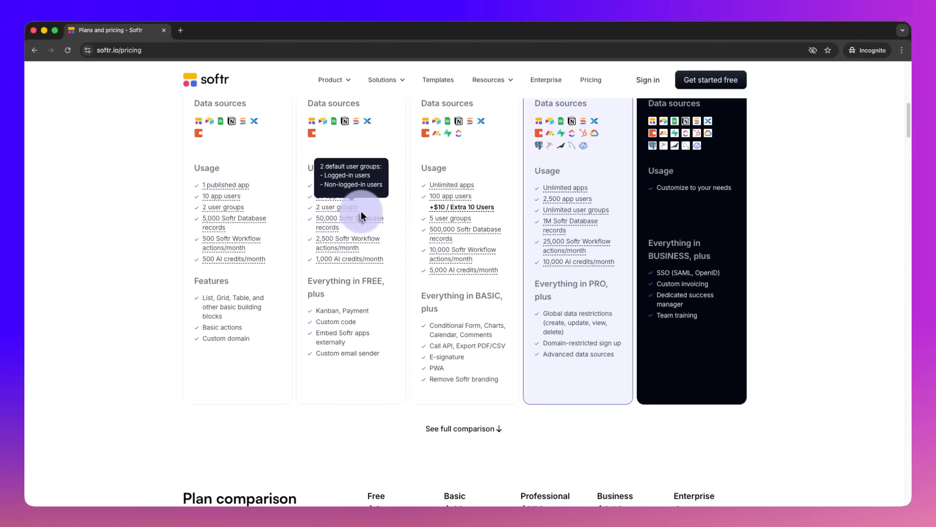
Step: Switch to Softr Studio and view Untitled workflow 1 with its Record added trigger and OpenAI Write action
mouse_move(324, 223)
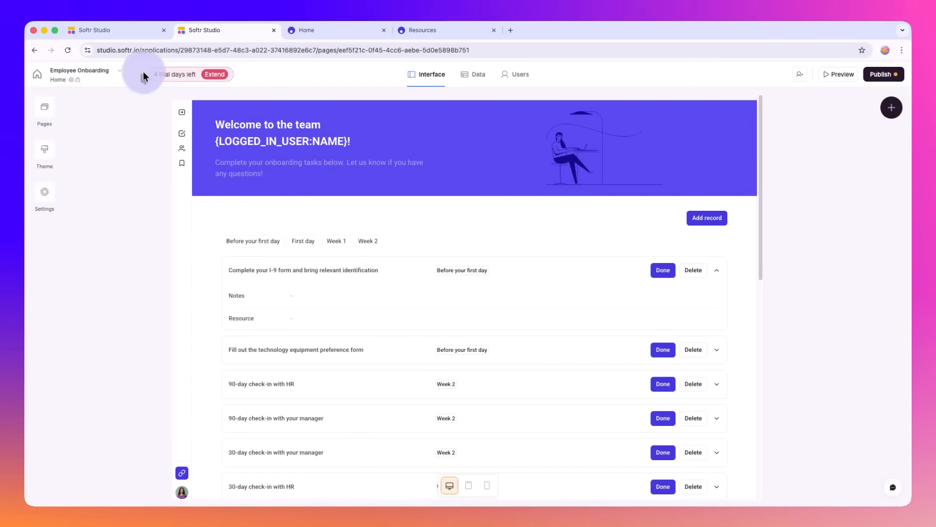
left_click(124, 29)
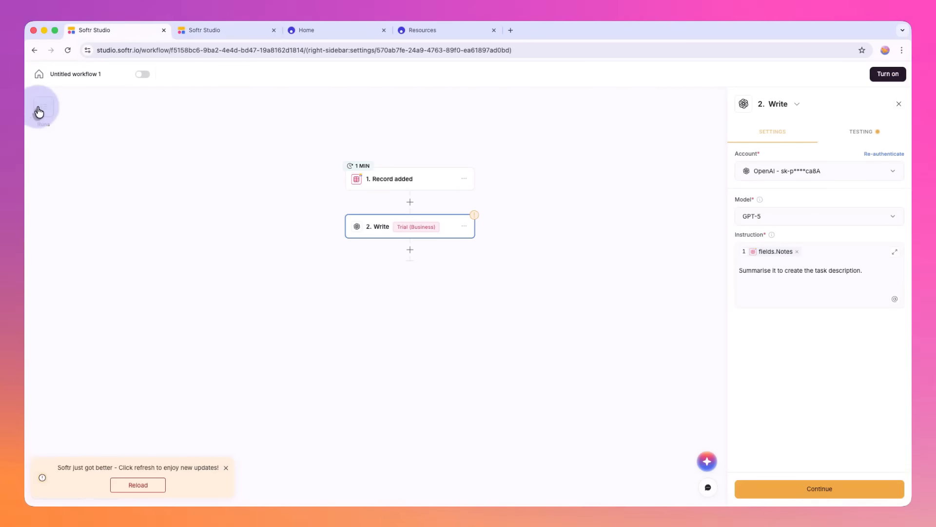
left_click(42, 107)
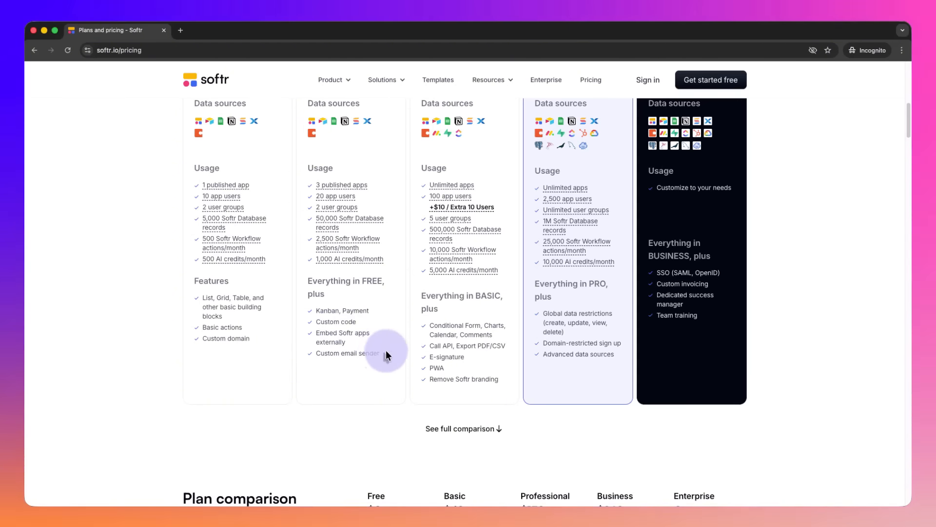
Step: Return to Softr's pricing page, highlight the Free plan's features, and compare the plan cards from Free to Enterprise
left_click_drag(199, 295, 259, 351)
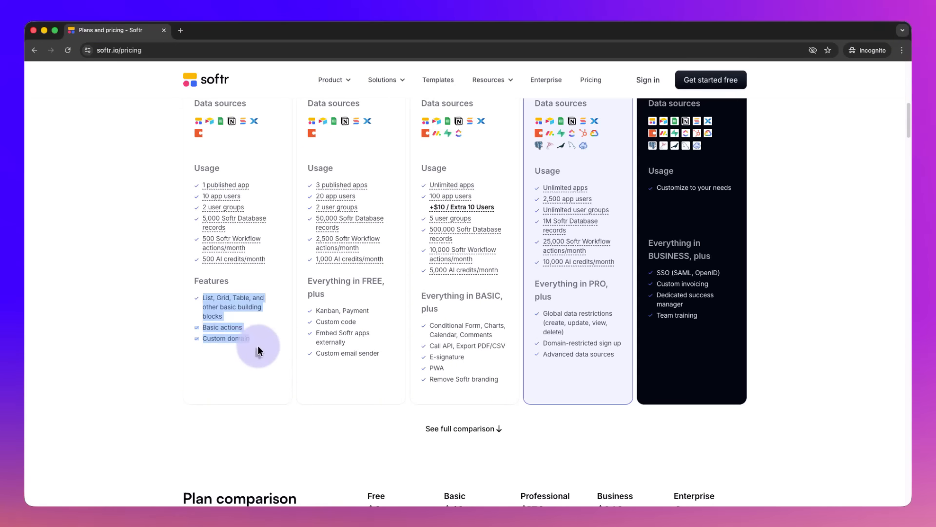
scroll(408, 314, "up", 9)
scroll(383, 318, "down", 4)
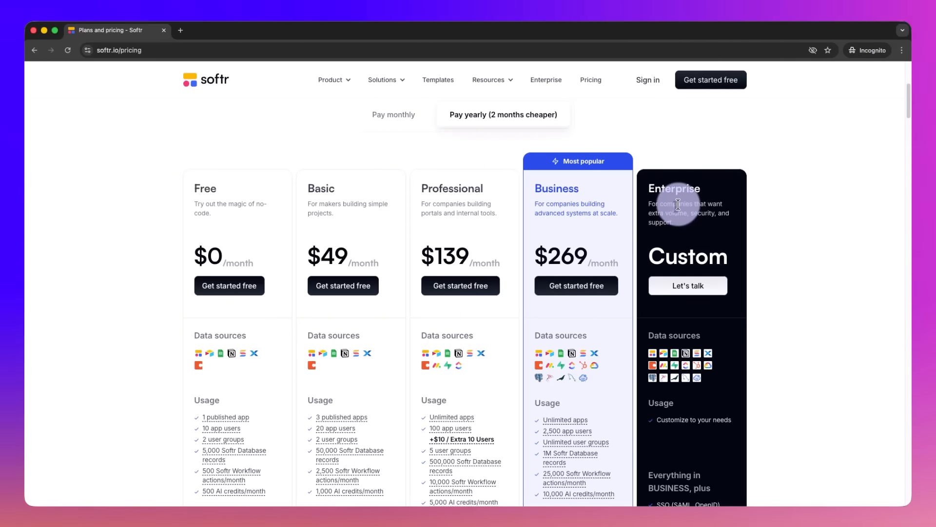
scroll(678, 205, "down", 3)
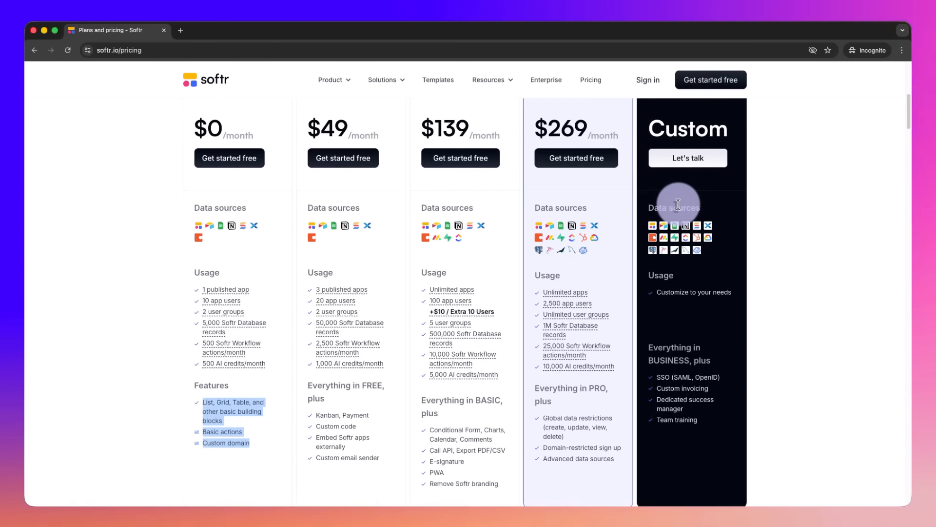
Step: Read through the Plan comparison table, including its Apps, AI and Workflows sections, and continue to the footer links
scroll(586, 227, "down", 6)
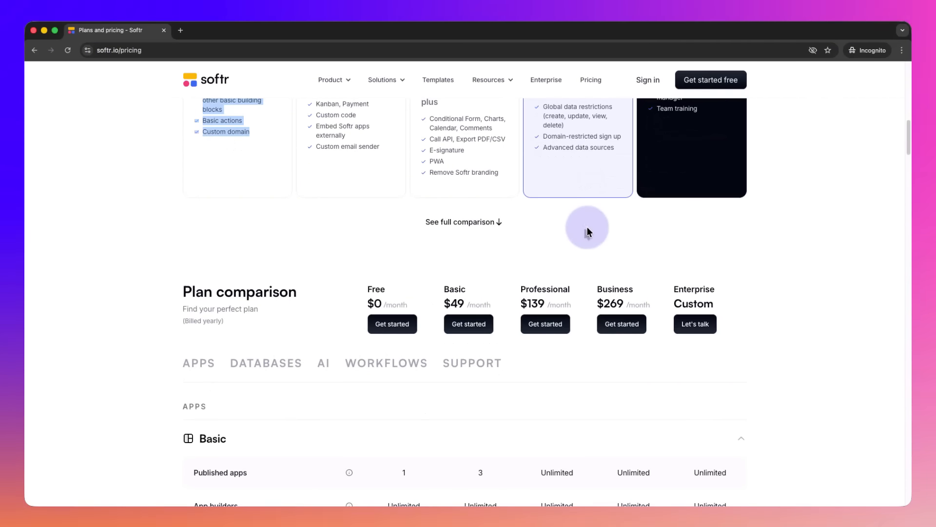
scroll(587, 227, "up", 8)
scroll(586, 227, "down", 11)
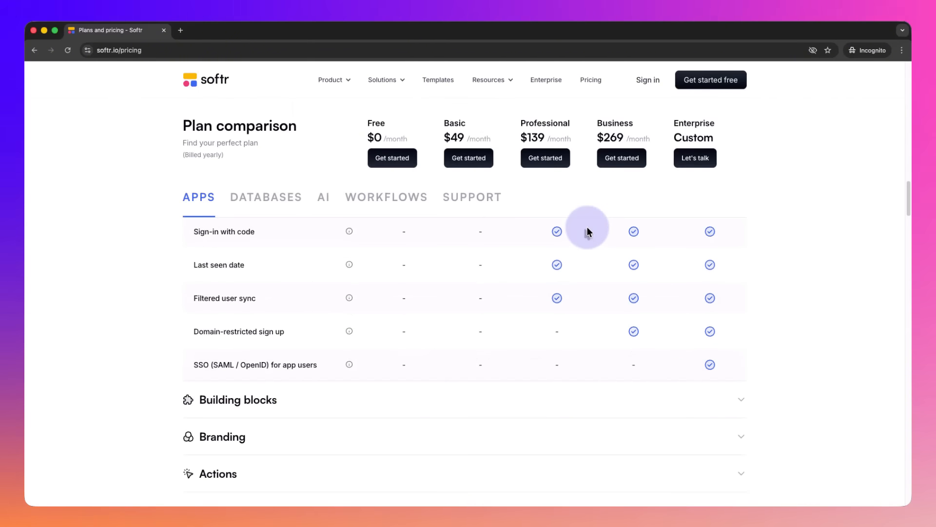
scroll(882, 274, "down", 7)
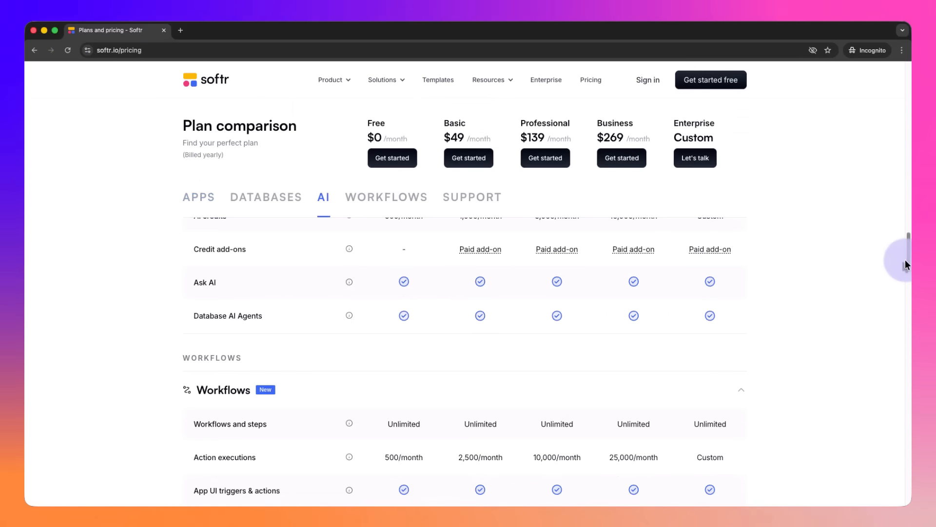
left_click_drag(905, 260, 902, 499)
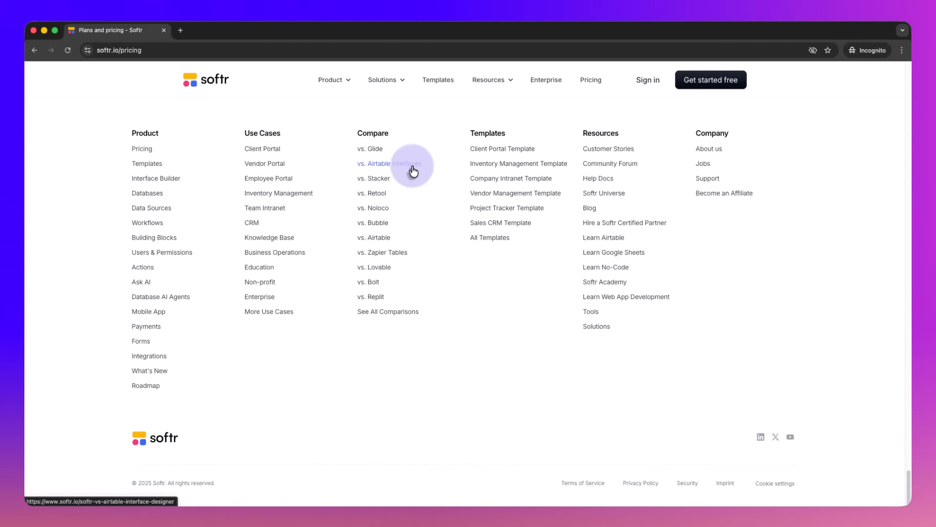
Step: Look over the frequently asked questions on the pricing page and return to the page's opening headline
scroll(501, 224, "up", 10)
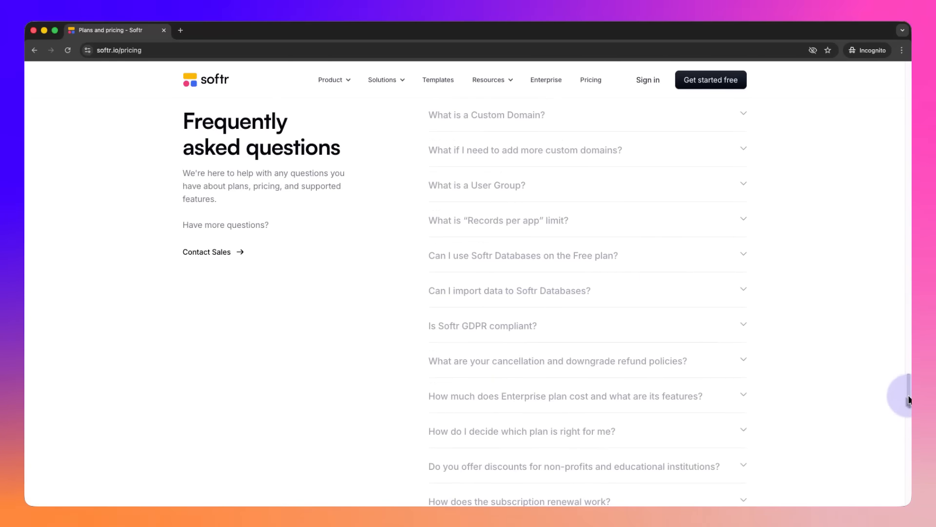
left_click_drag(908, 392, 909, 76)
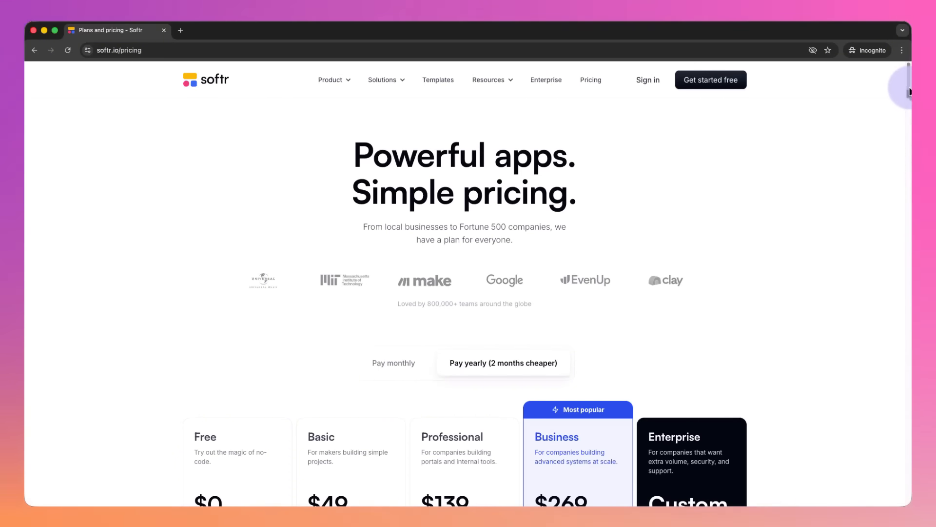
left_click_drag(909, 91, 910, 58)
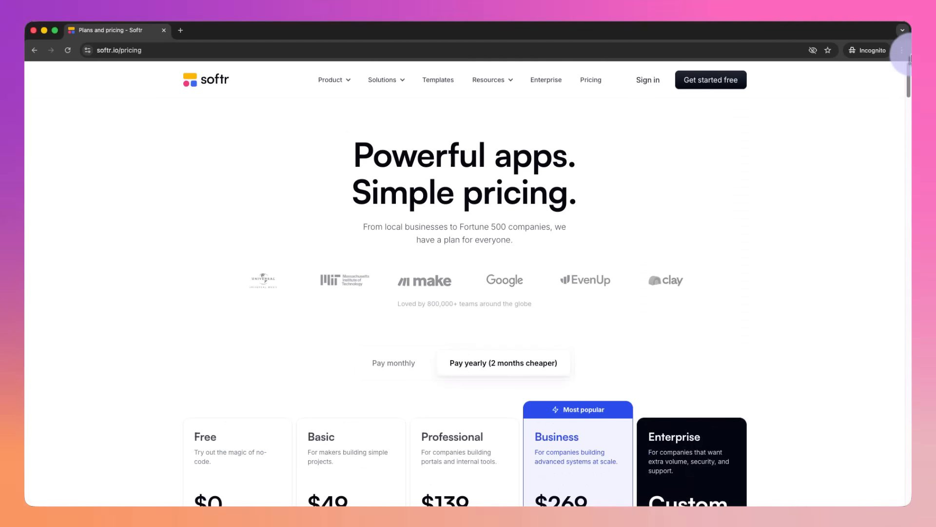